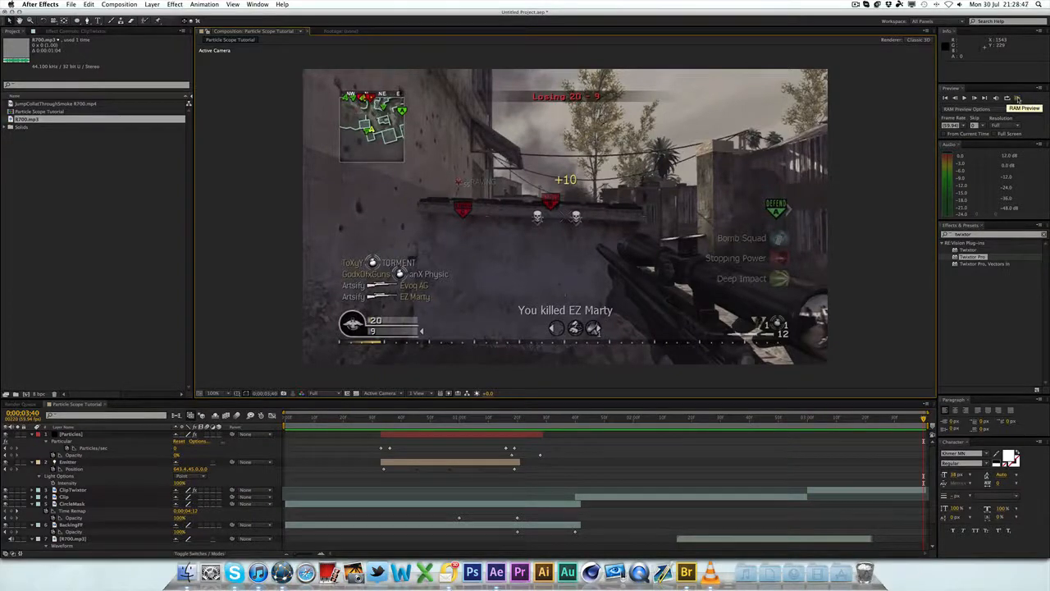
Preview and scrub through the finished particle scope animation as reference
left_click(1018, 99)
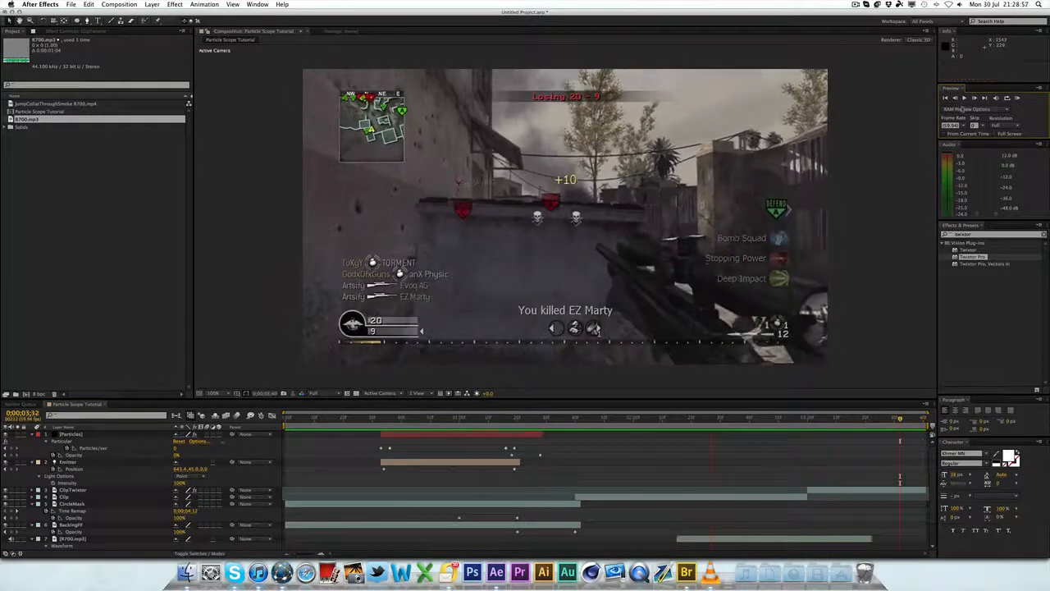
left_click(352, 417)
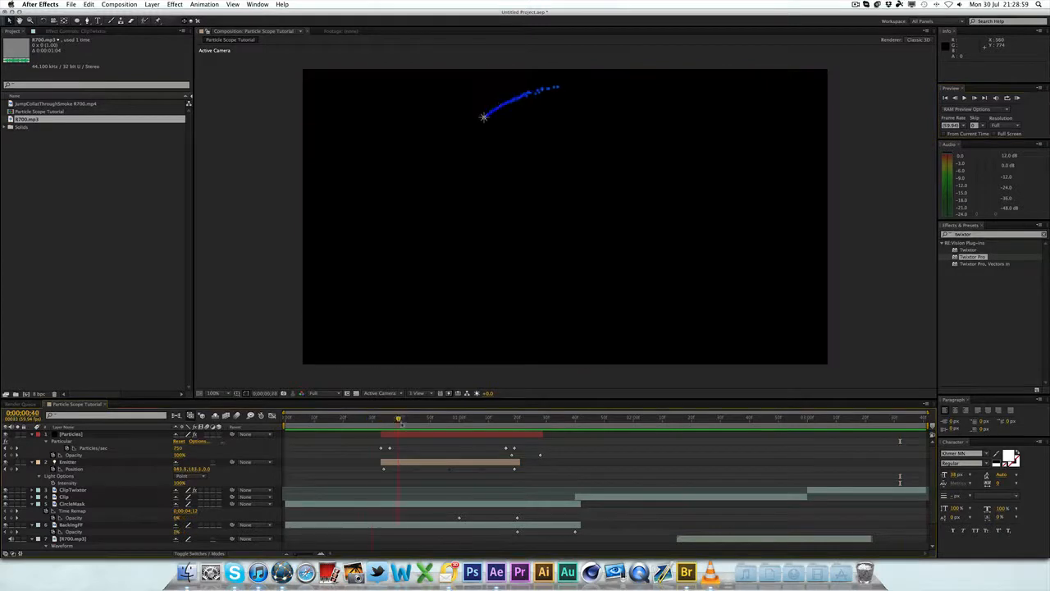
left_click_drag(490, 418, 763, 417)
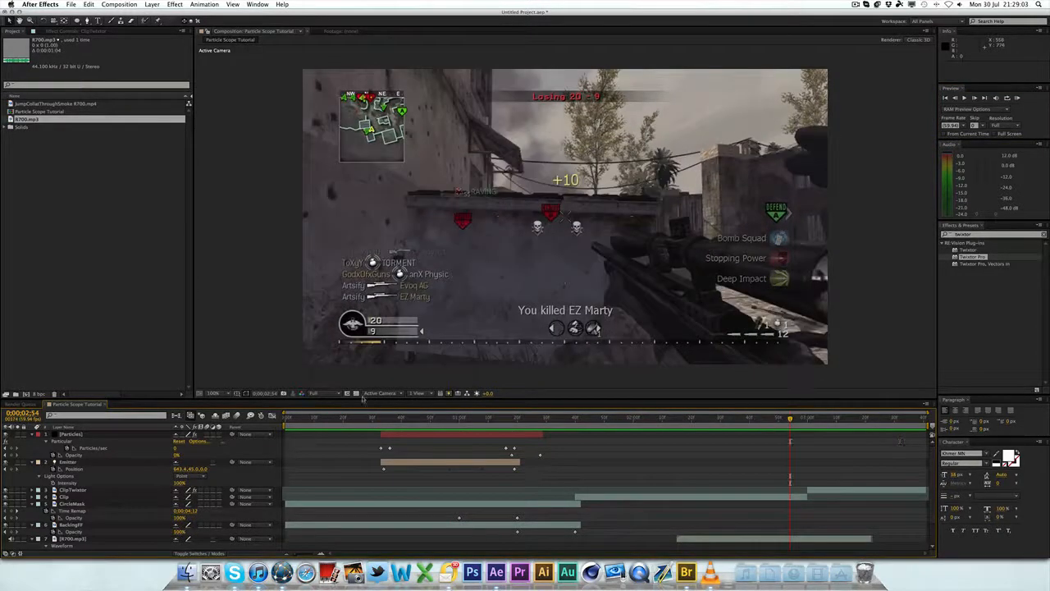
left_click(308, 419)
left_click_drag(305, 418, 439, 417)
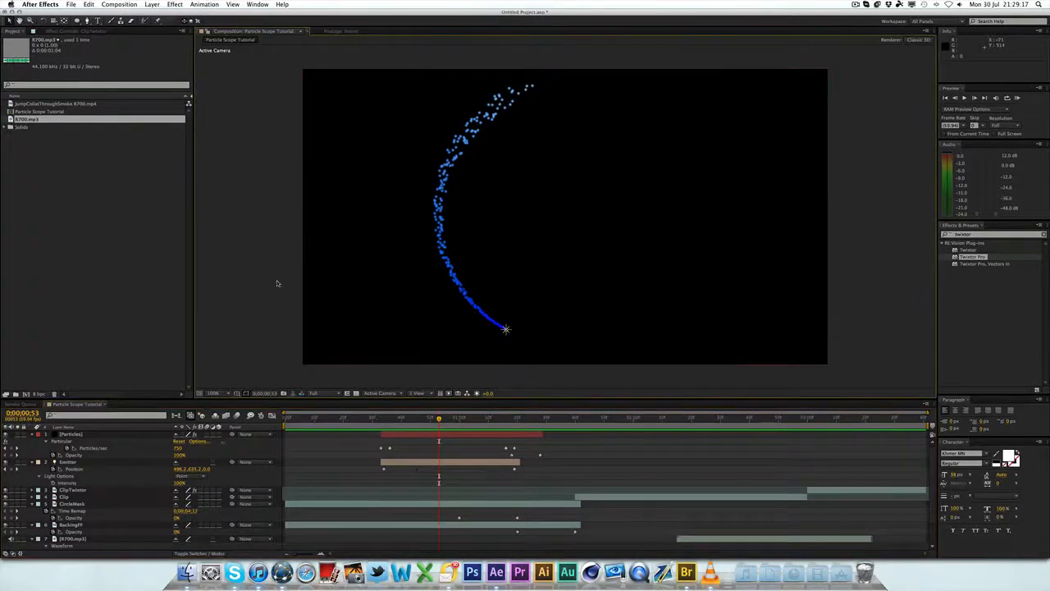
mouse_move(439, 418)
left_mouse_down()
mouse_move(457, 419)
mouse_move(408, 419)
mouse_move(491, 418)
left_mouse_up()
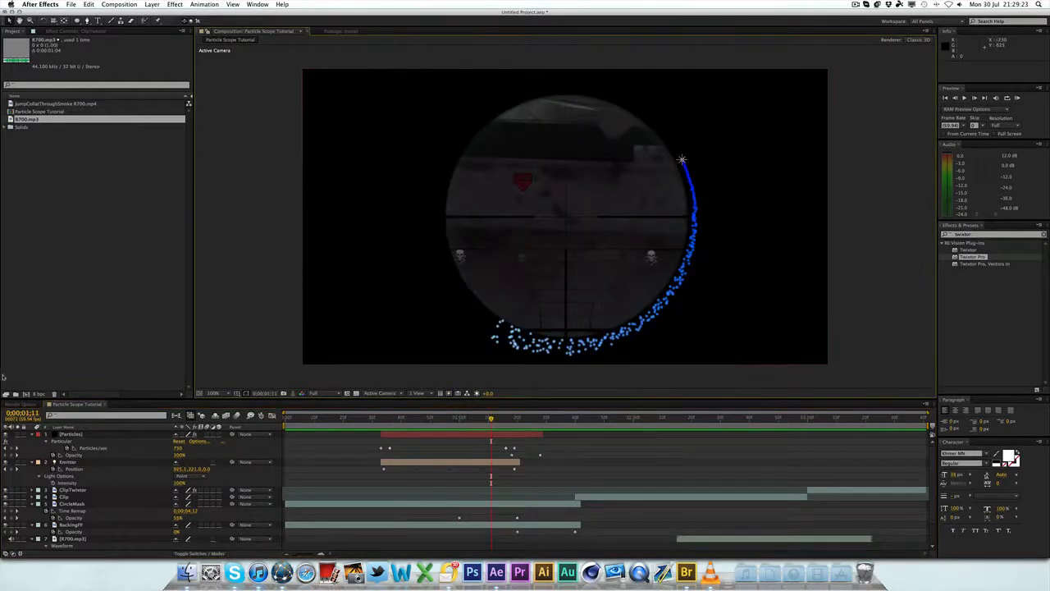
Create a new 5-second composition named Particle Scope Transition
key("super+n")
left_click(488, 327)
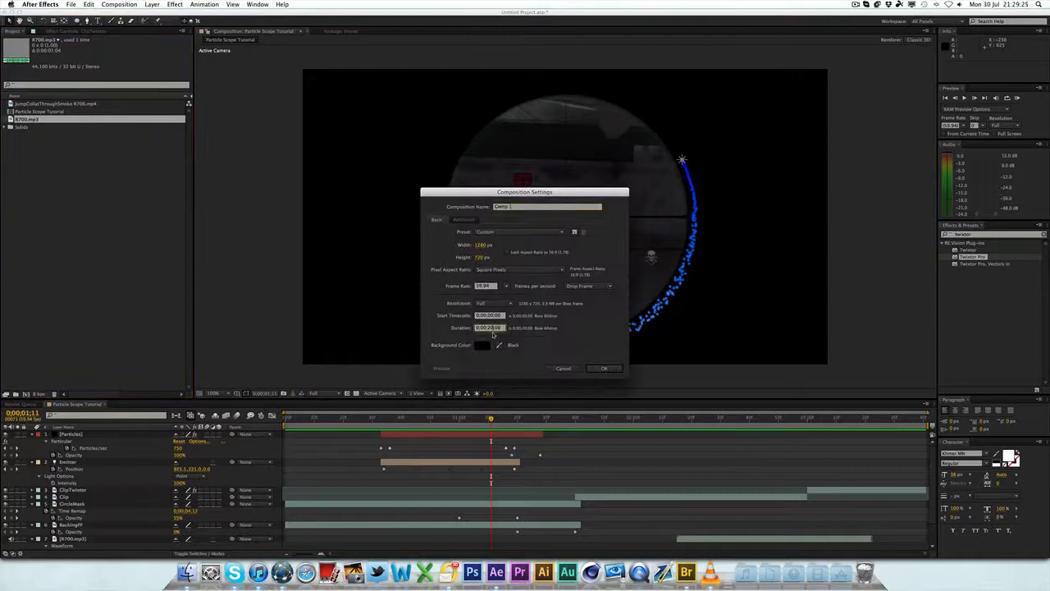
type("5")
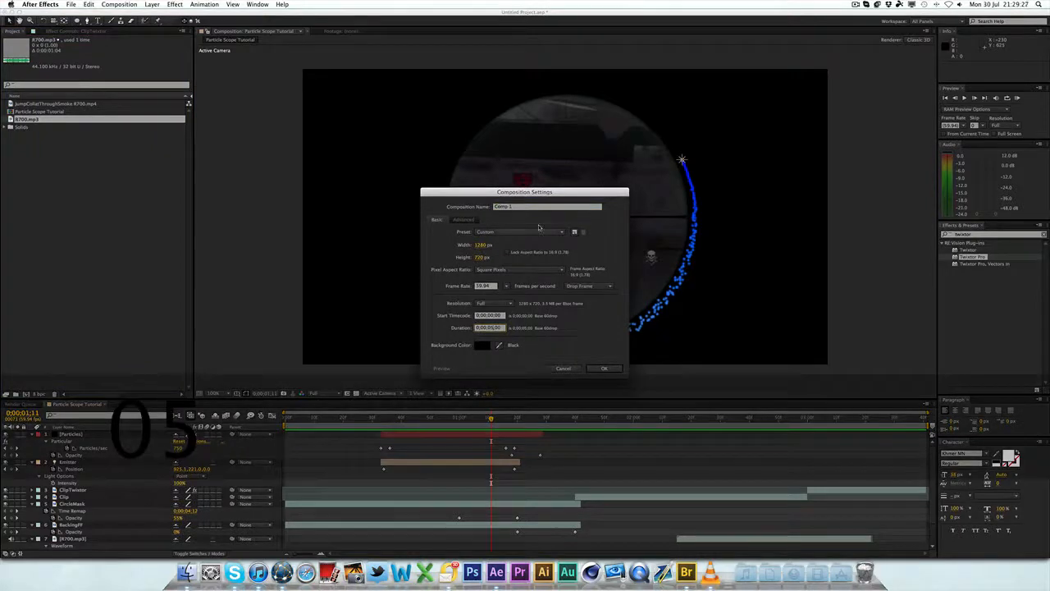
left_click(525, 206)
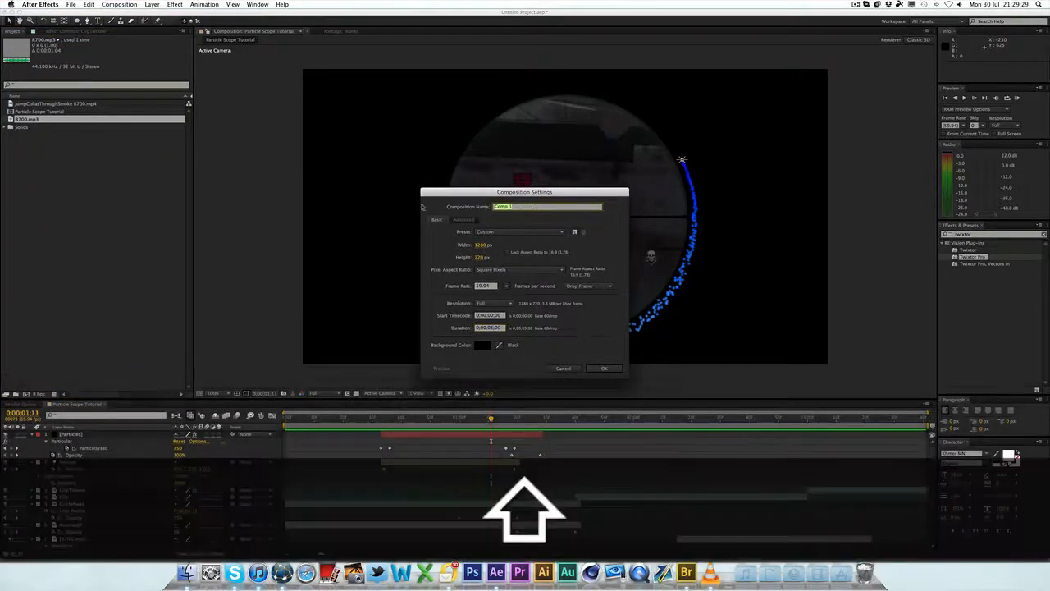
type("Particle S")
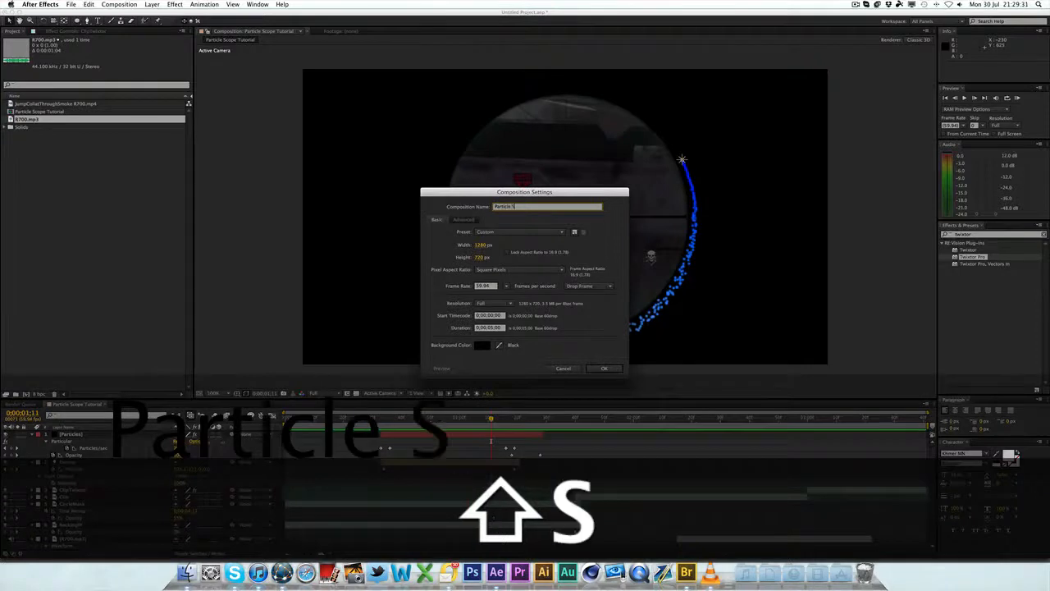
type("cope Ttransition")
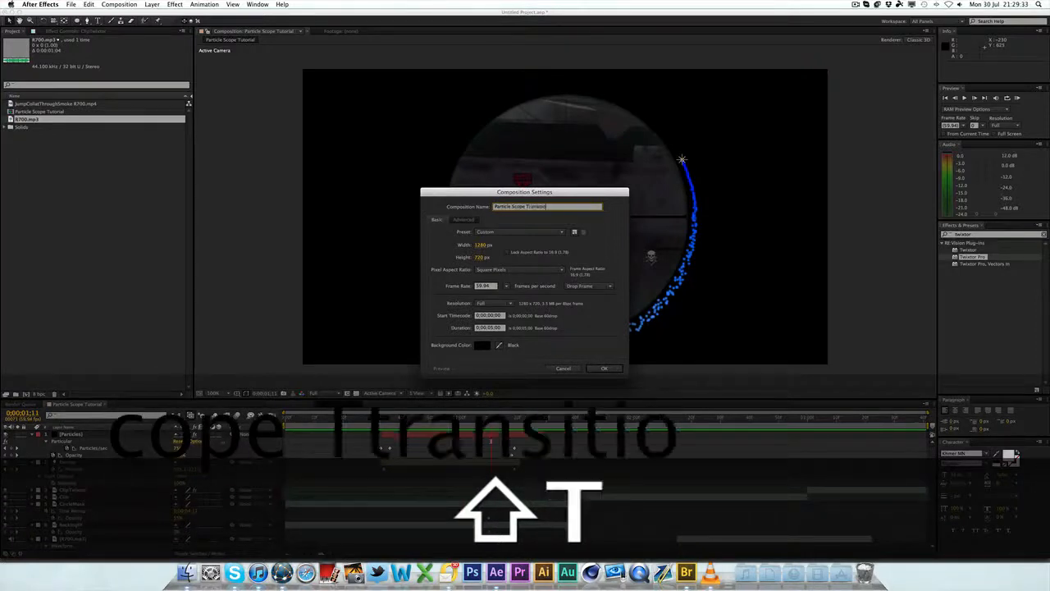
key("Return")
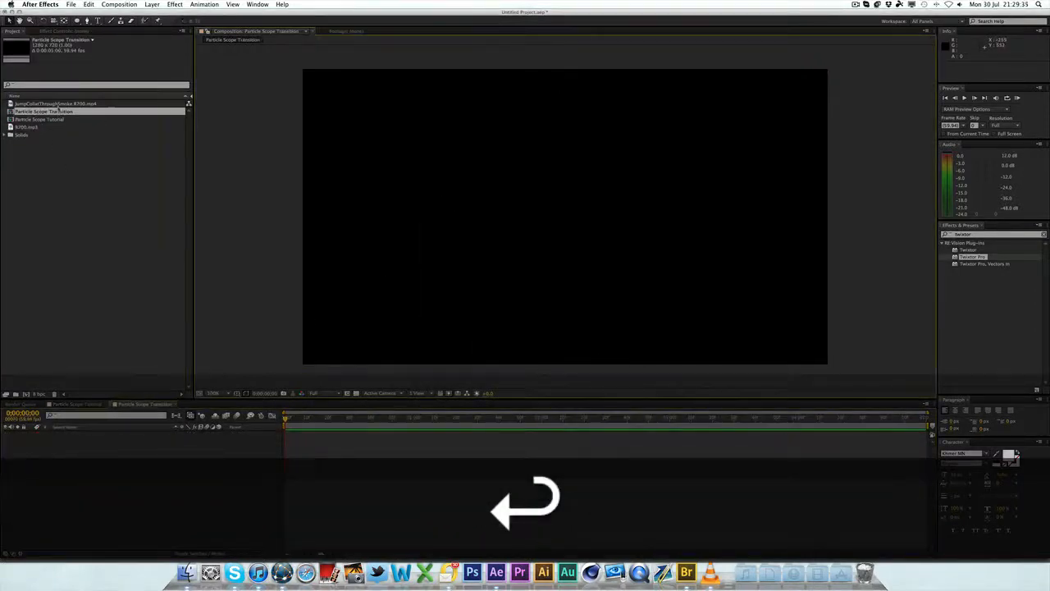
Add the JumpCollatThroughSmoke R700 footage to the composition and scrub to the scoped-in view
left_click_drag(58, 103, 382, 459)
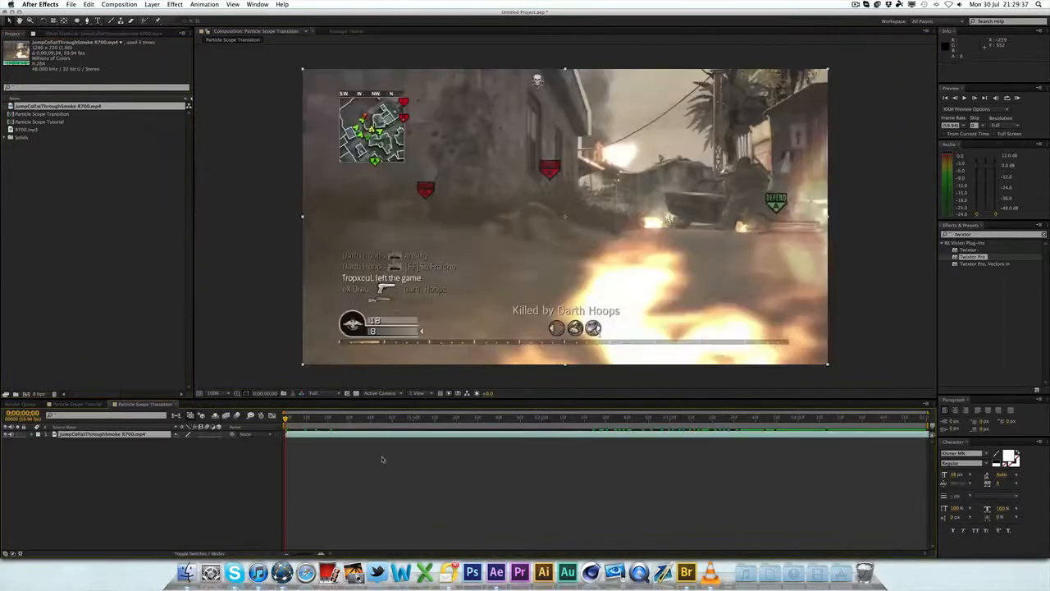
left_click_drag(287, 416, 823, 417)
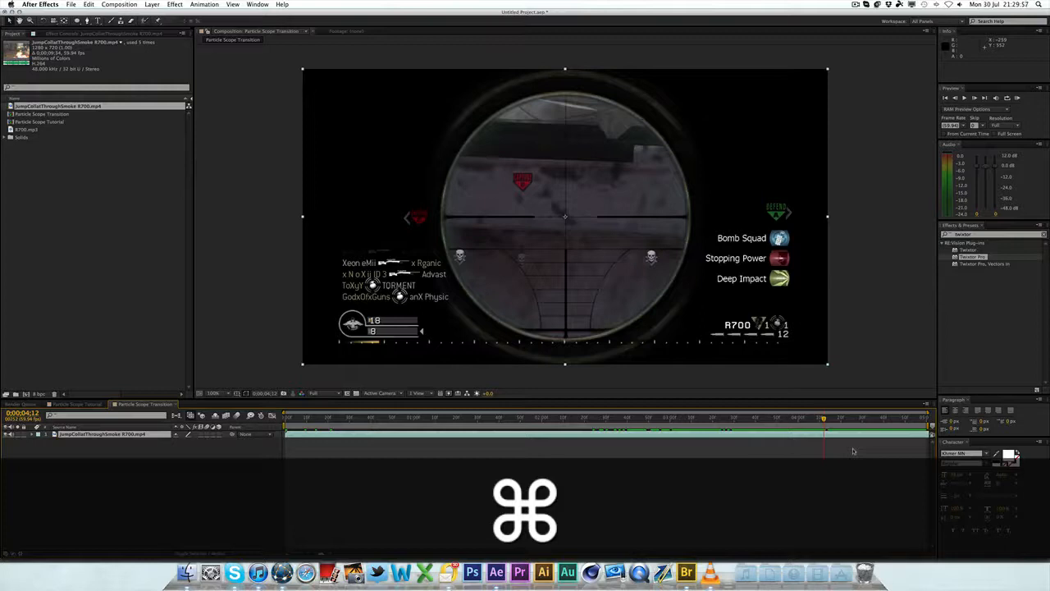
Duplicate the gameplay layer and freeze one copy on the scoped-in frame
key("super+d")
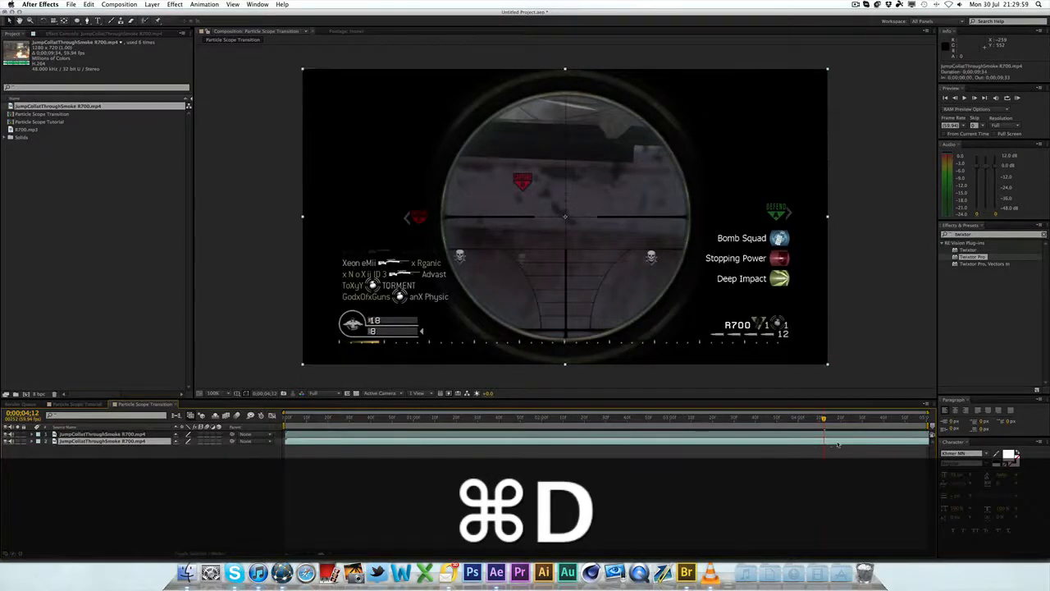
right_click(837, 444)
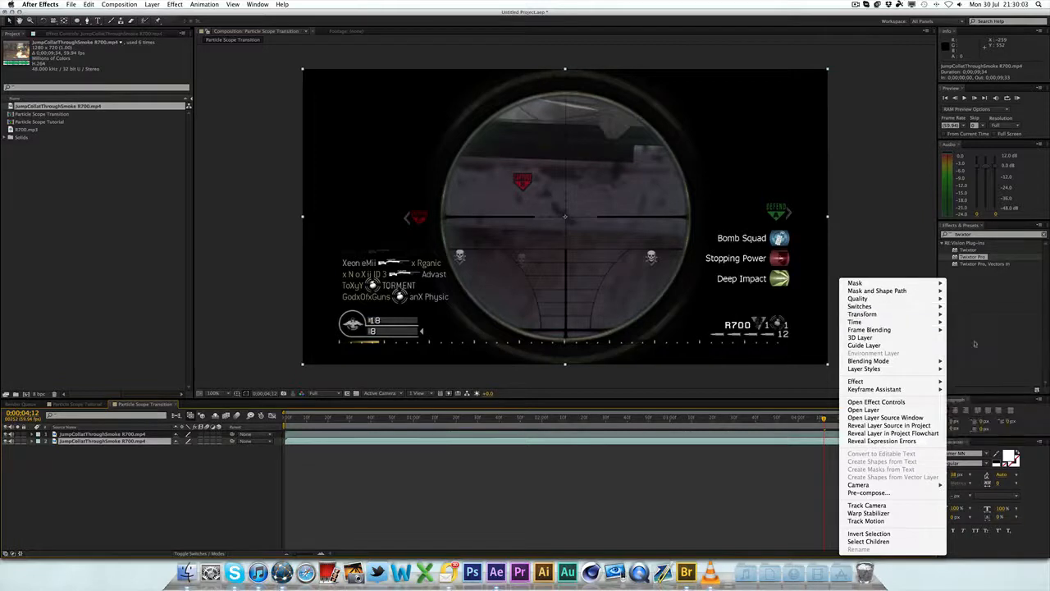
mouse_move(856, 321)
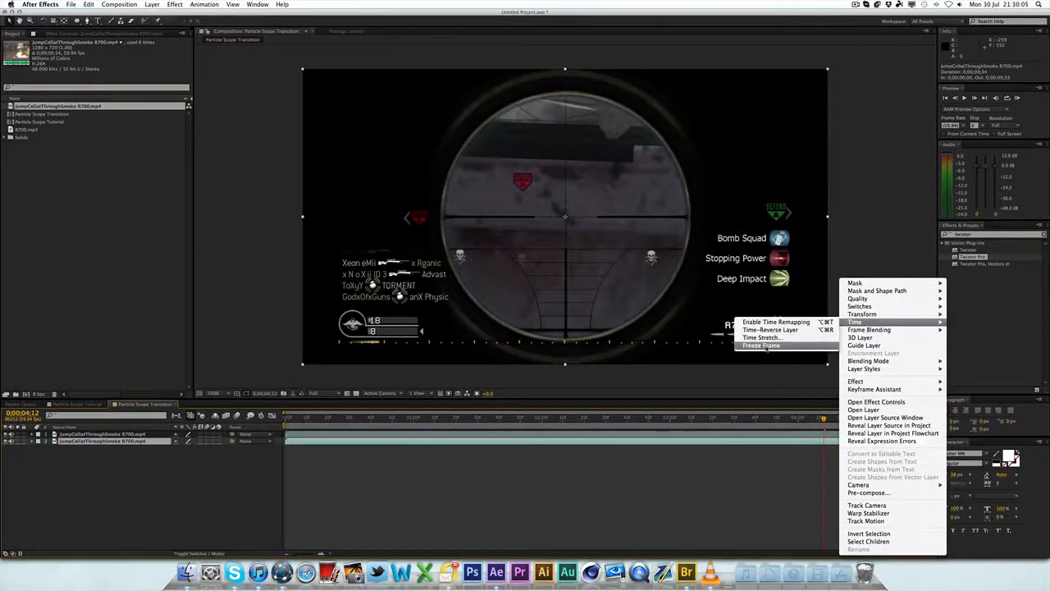
left_click(767, 347)
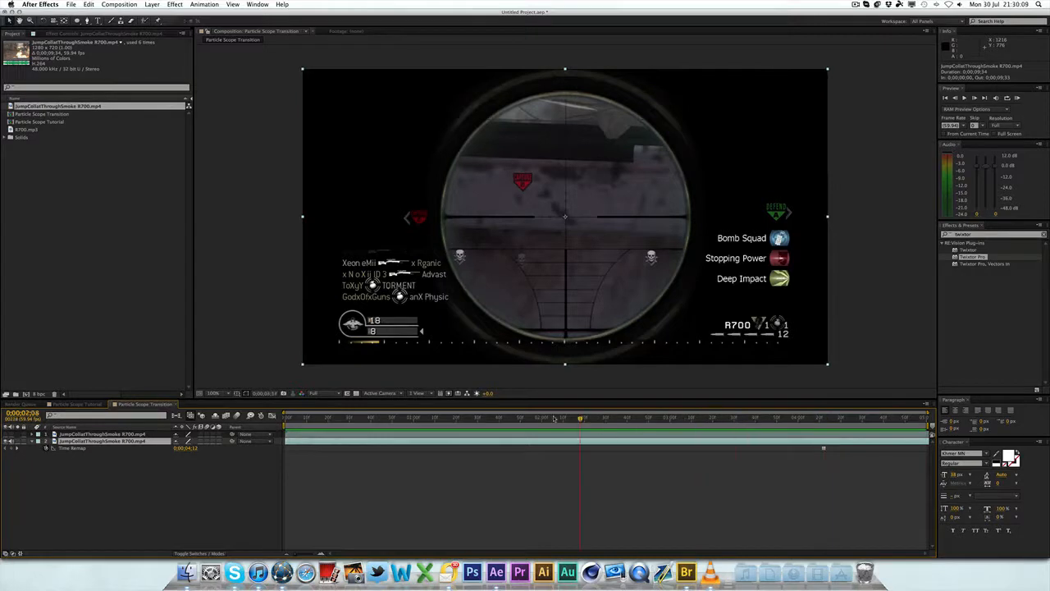
Shorten the frozen layer's out-point to about two seconds and move the time to one second
left_click_drag(579, 418, 647, 418)
left_click_drag(439, 418, 561, 418)
left_click_drag(802, 443, 744, 441)
left_click(289, 419)
left_click_drag(295, 418, 414, 418)
Keyframe the frozen layer's Opacity from 0% at 1:00 to 100% at 1:20
key("t")
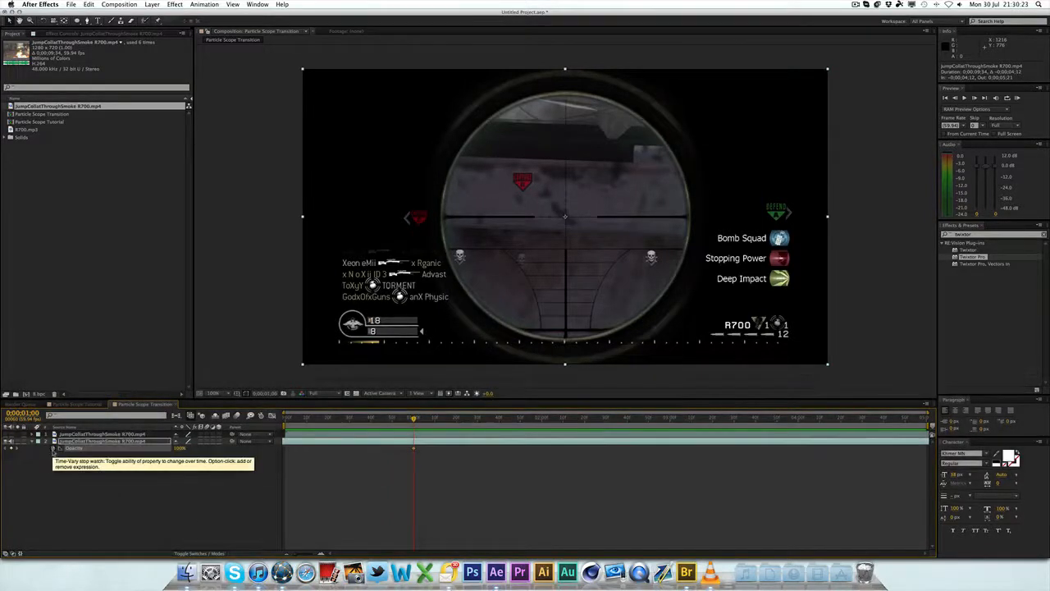
left_click_drag(429, 418, 458, 418)
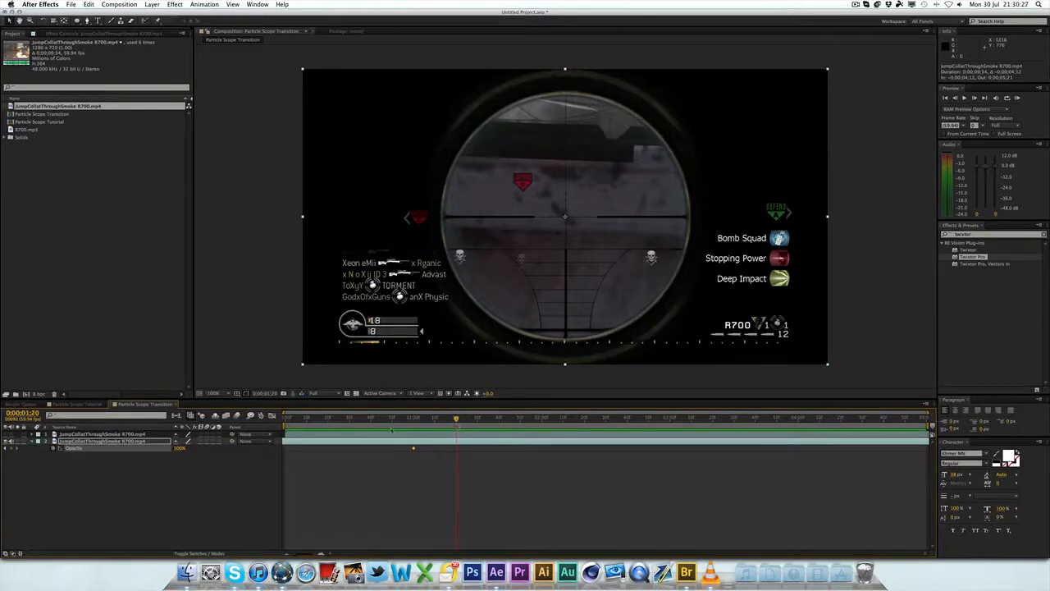
left_click(13, 448)
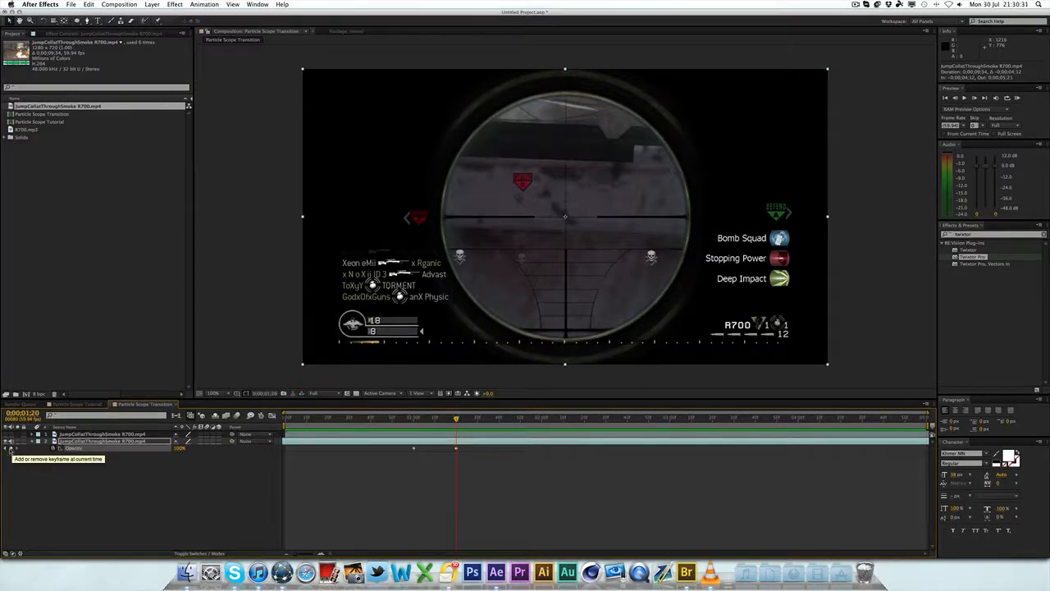
left_click(6, 449)
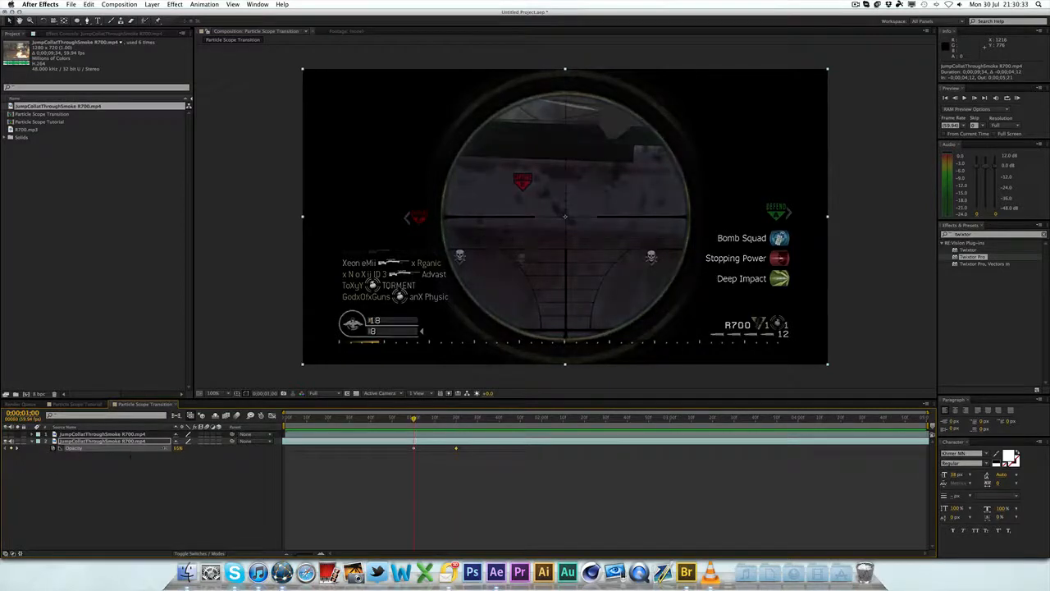
type("0")
key("Return")
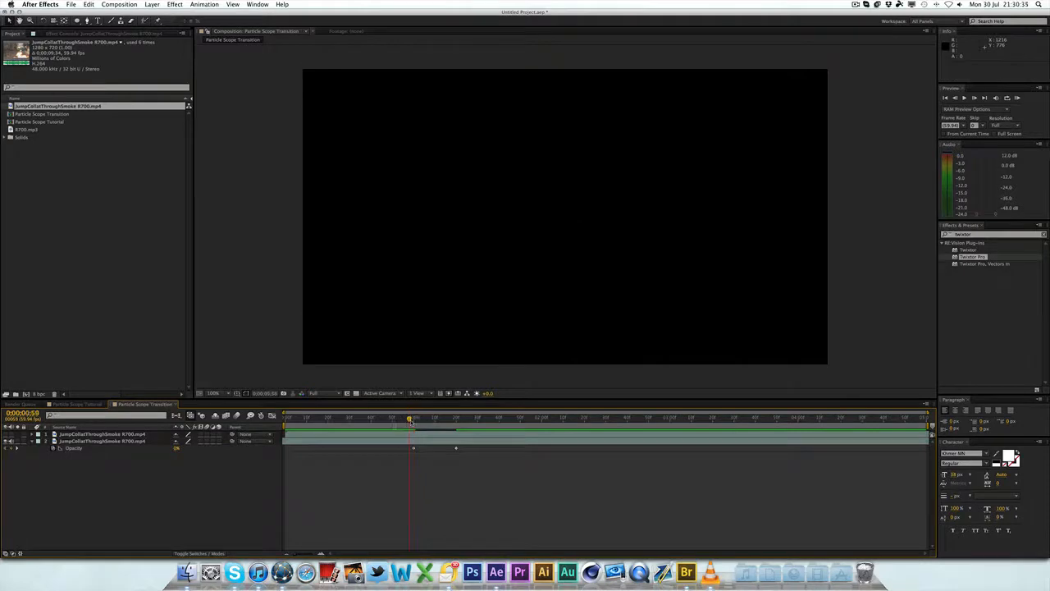
left_click_drag(410, 420, 457, 420)
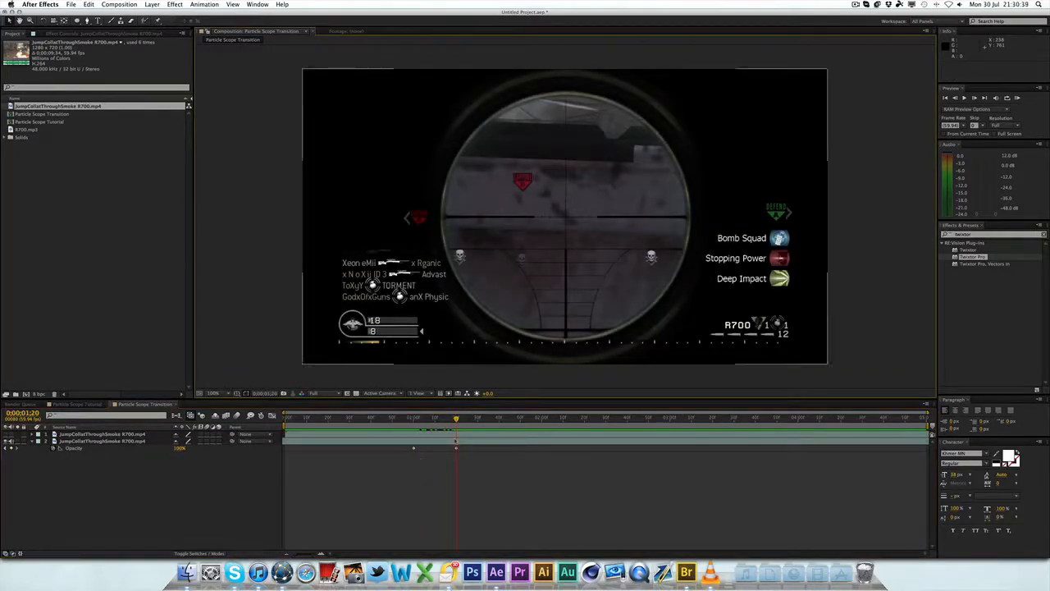
left_click(456, 447)
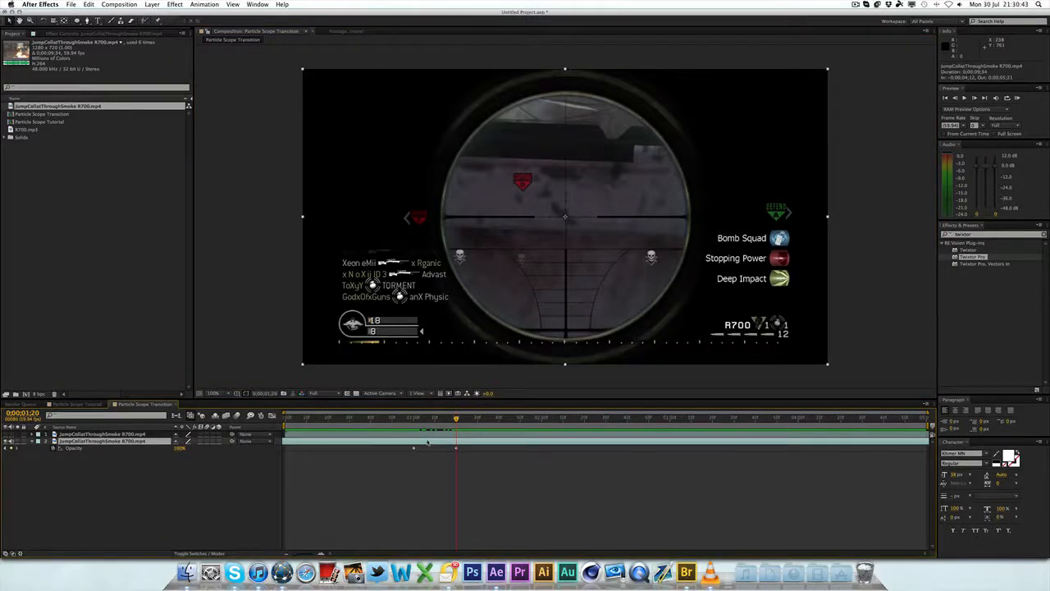
Duplicate the faded layer and review its Opacity keyframes while scrubbing the clip
key("super+d")
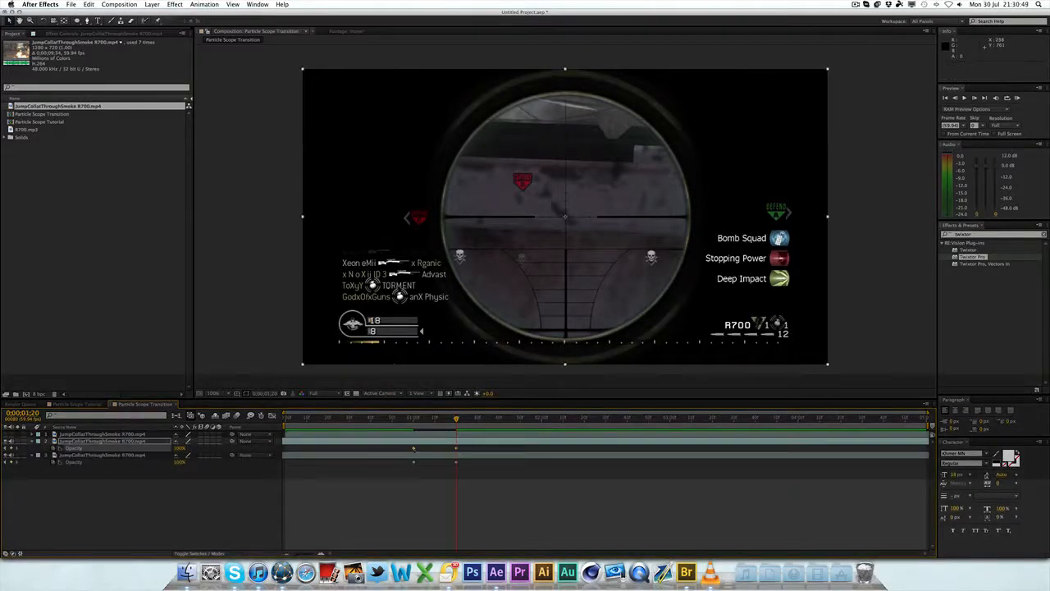
left_click(414, 449)
left_click(475, 482)
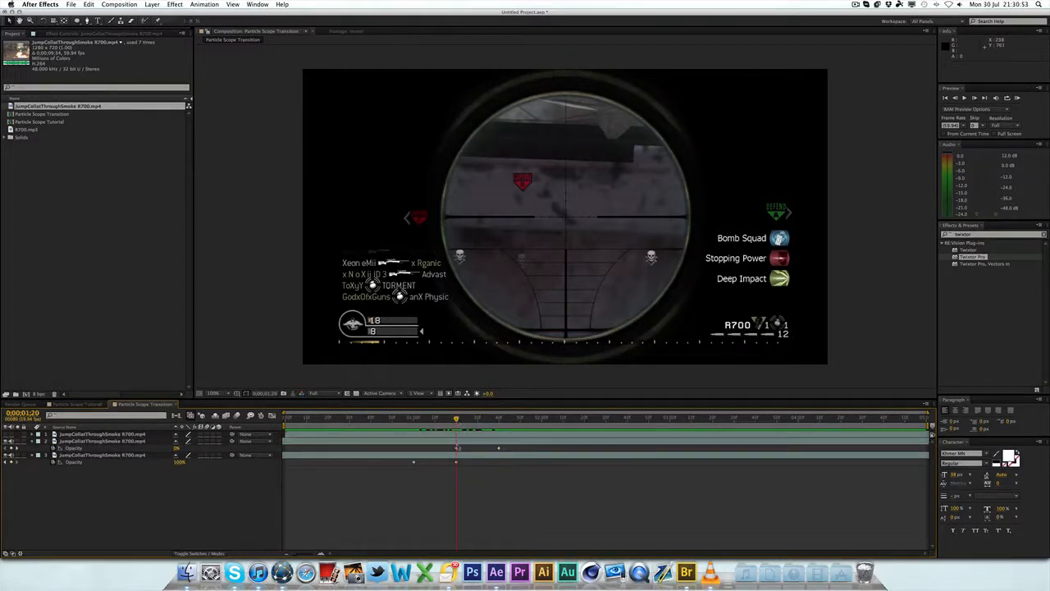
mouse_move(457, 462)
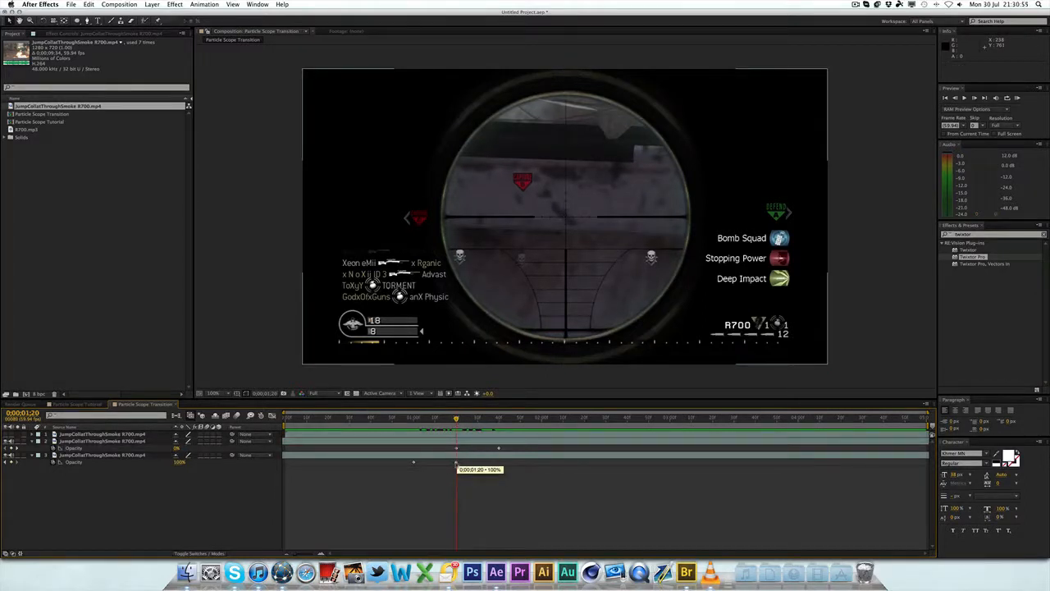
mouse_move(456, 419)
left_mouse_down()
mouse_move(435, 418)
mouse_move(499, 418)
left_mouse_up()
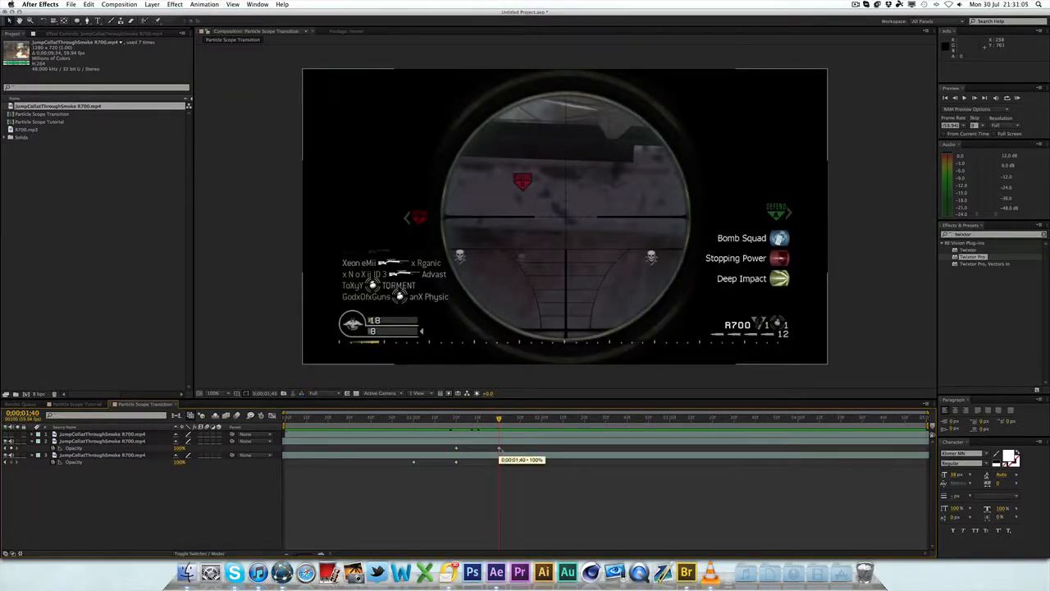
Select the top clip layer and make it visible again
left_click(500, 448)
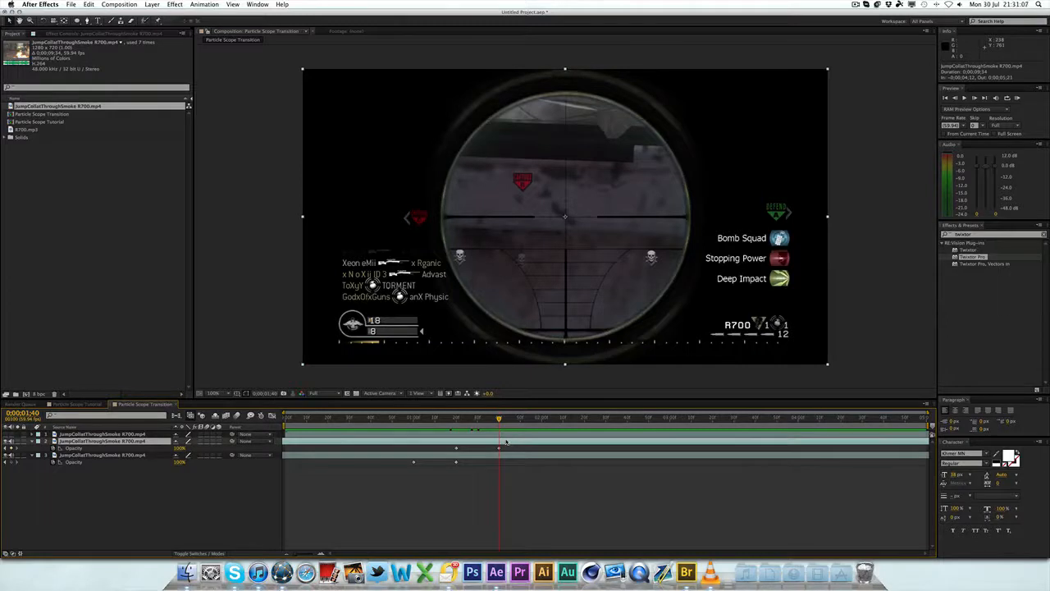
left_click(510, 434)
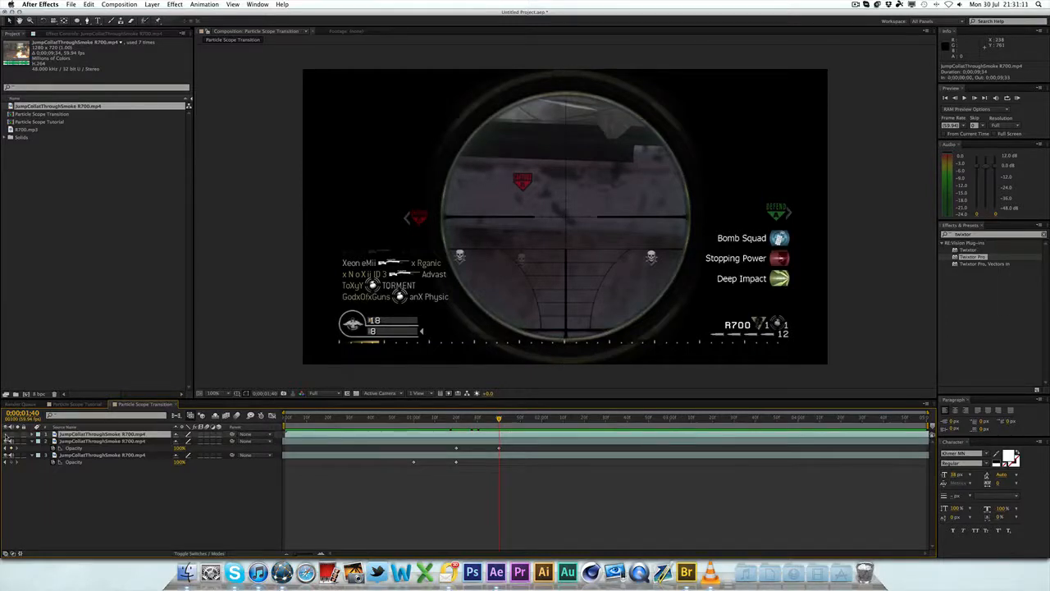
left_click(9, 433)
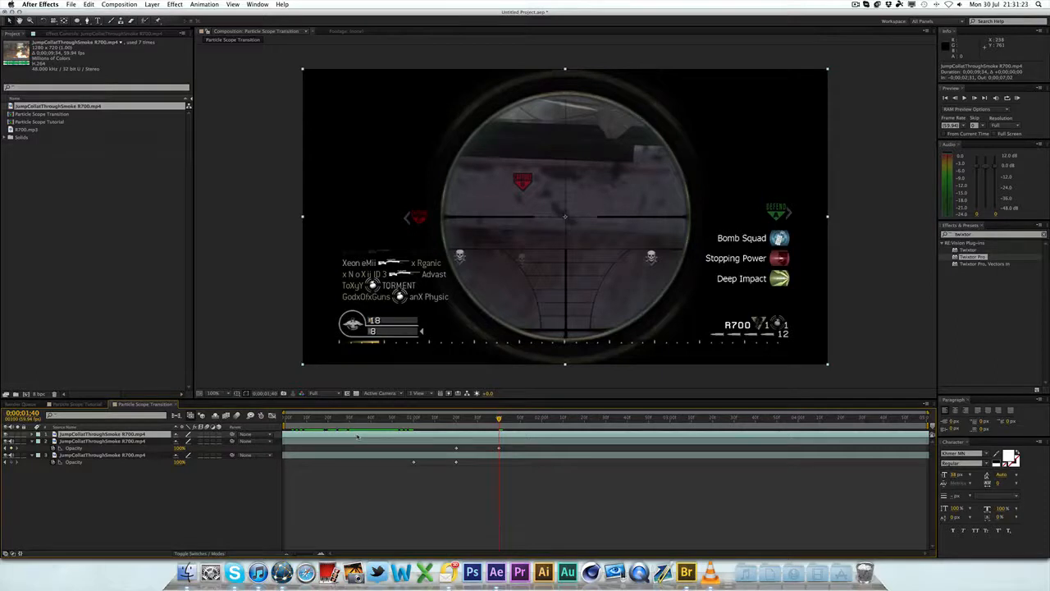
Split the clip layer at the playhead, reveal Opacity, and check the crossfade from 1:20 to 1:30
key("super+shift+d")
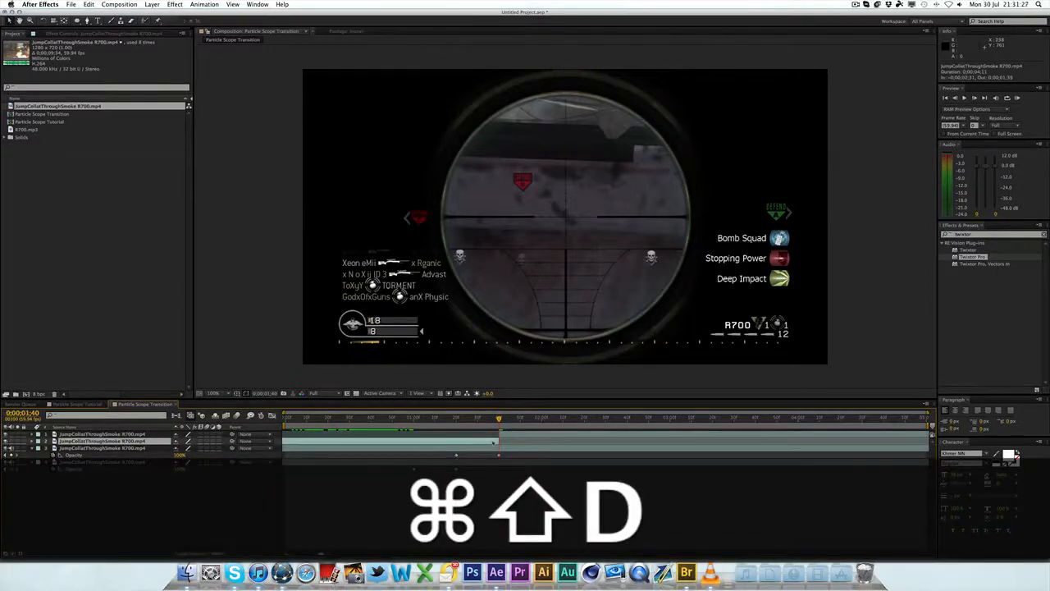
key("t")
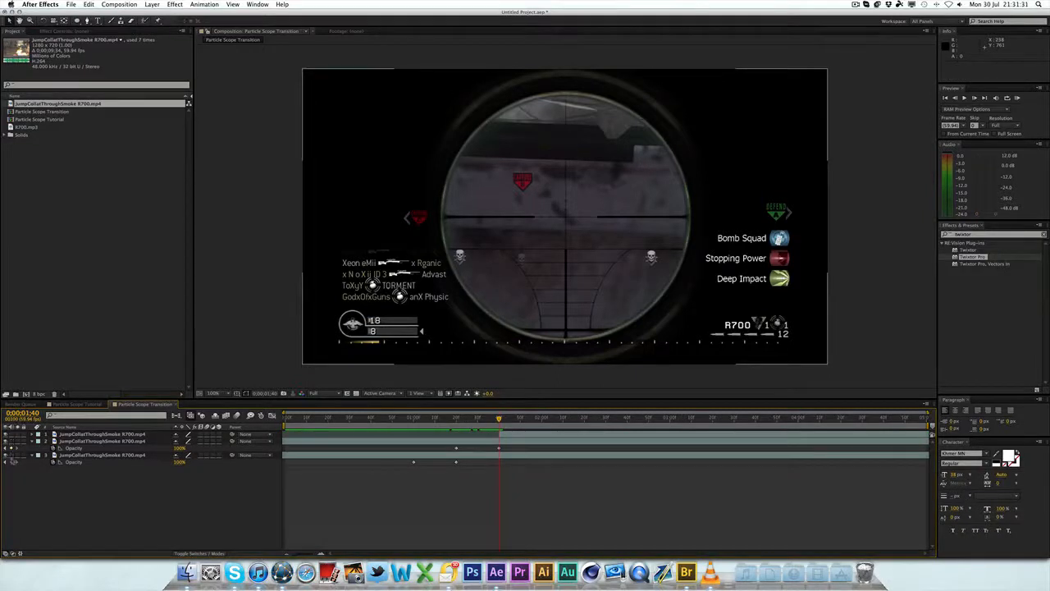
mouse_move(499, 417)
left_mouse_down()
mouse_move(436, 417)
mouse_move(584, 417)
mouse_move(424, 418)
mouse_move(446, 417)
left_mouse_up()
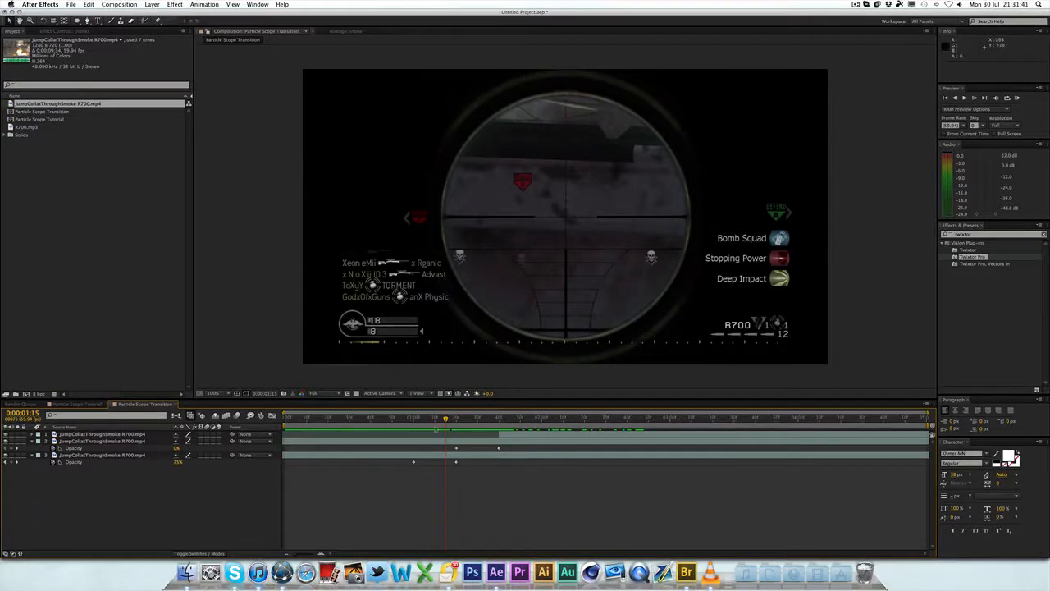
left_click_drag(446, 419, 456, 419)
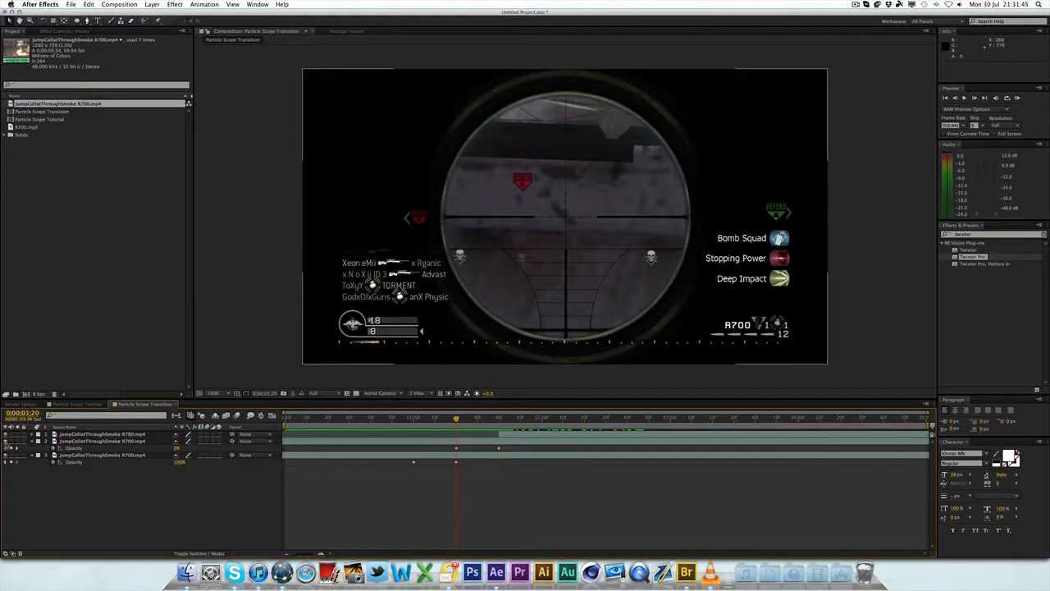
left_click_drag(462, 419, 478, 419)
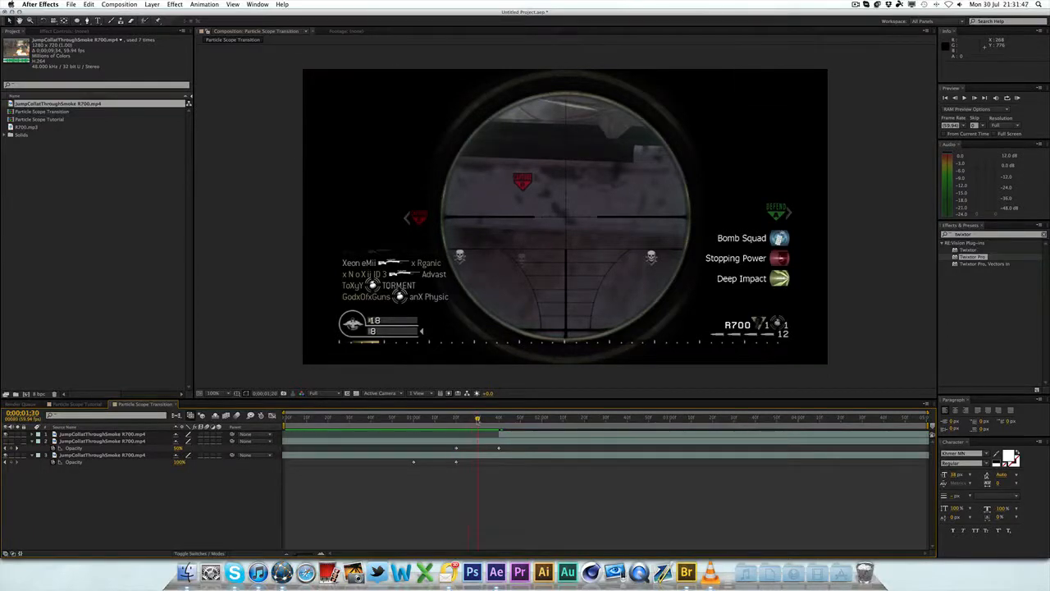
Draw a circular Ellipse mask on the third clip layer and align it to the scope lens
left_click(466, 456)
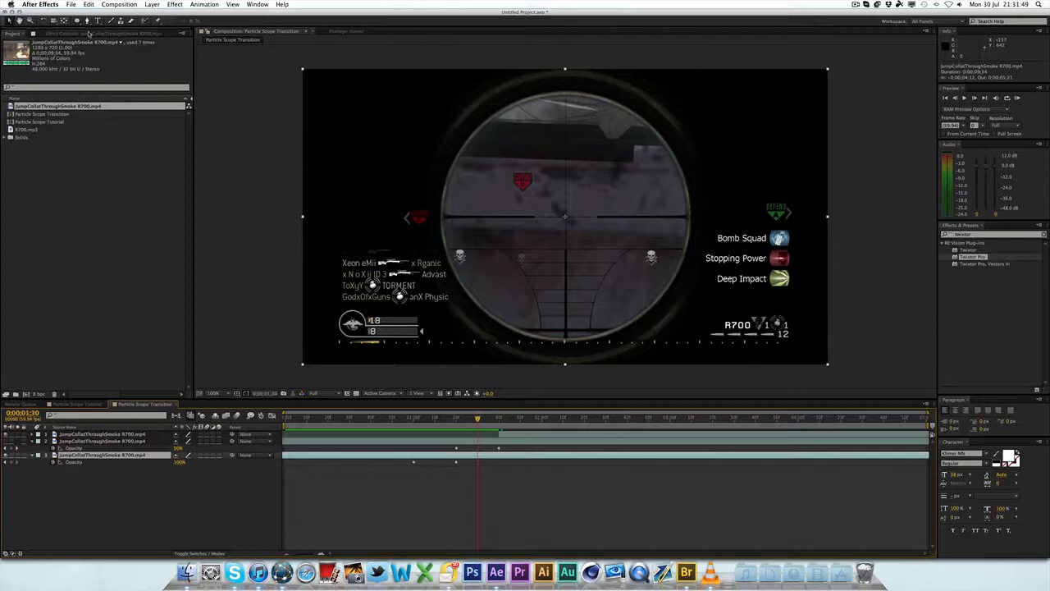
left_click(81, 22)
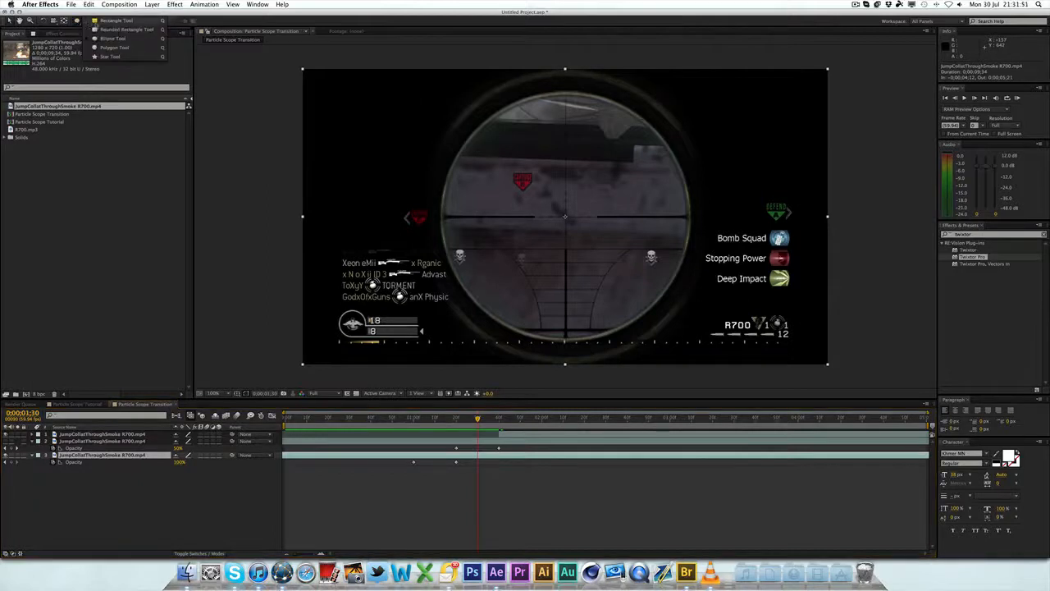
left_click(79, 23)
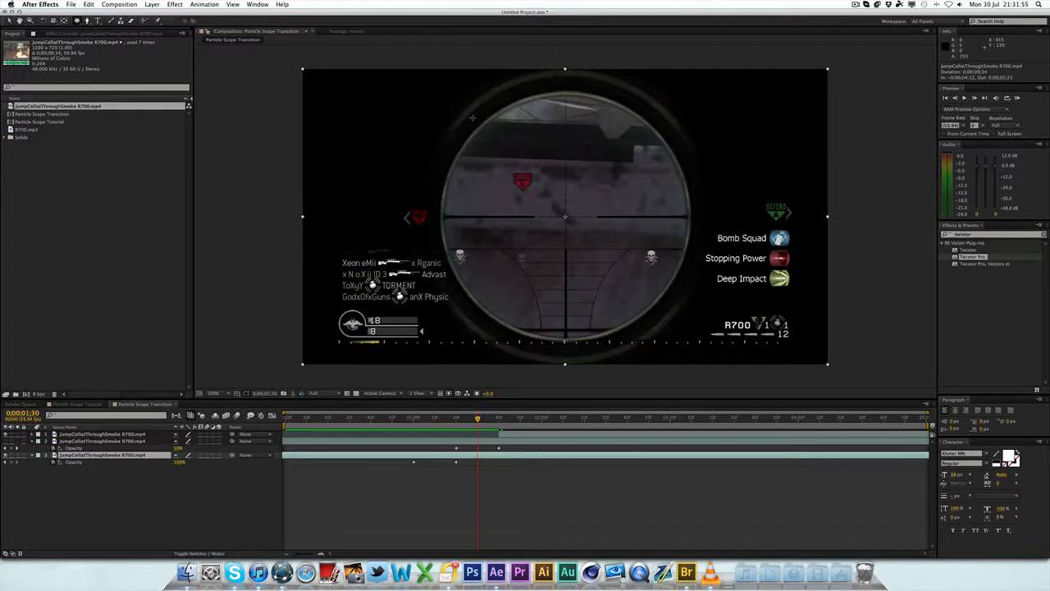
left_click_drag(435, 94, 703, 350)
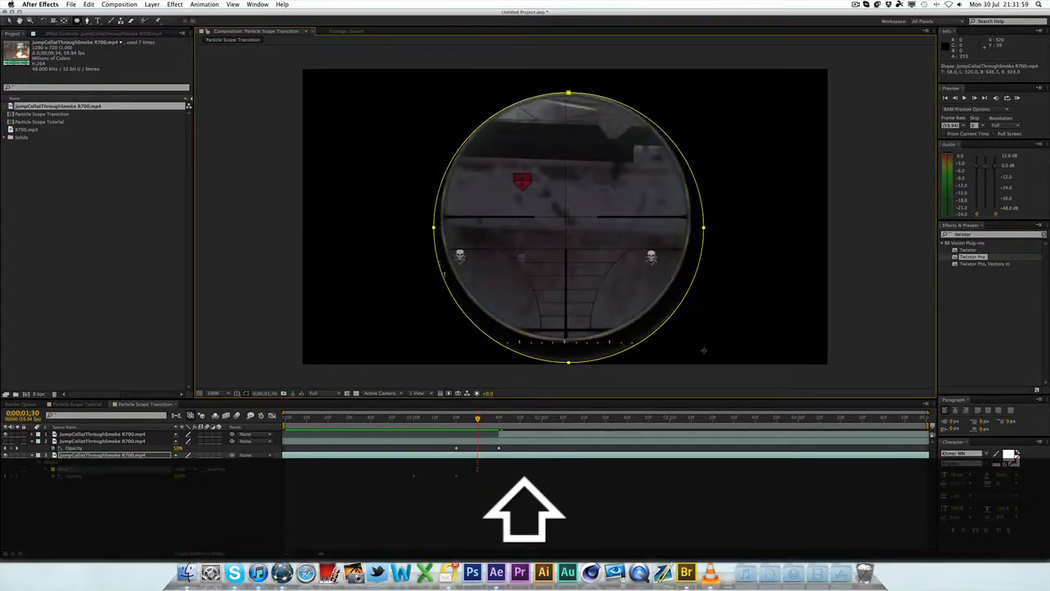
left_click_drag(703, 350, 688, 308)
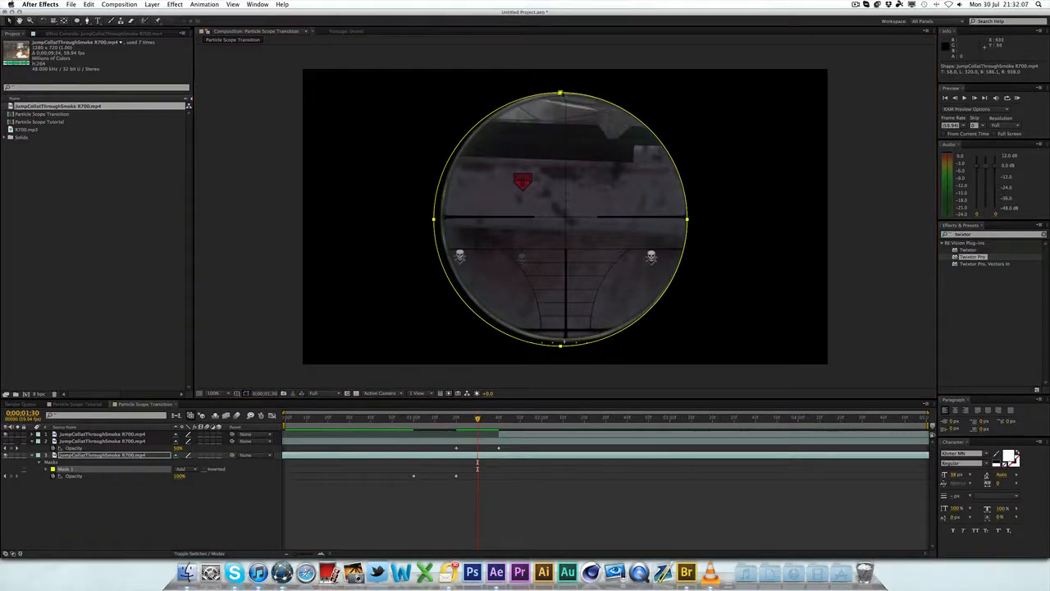
left_click_drag(560, 93, 565, 94)
key("Right")
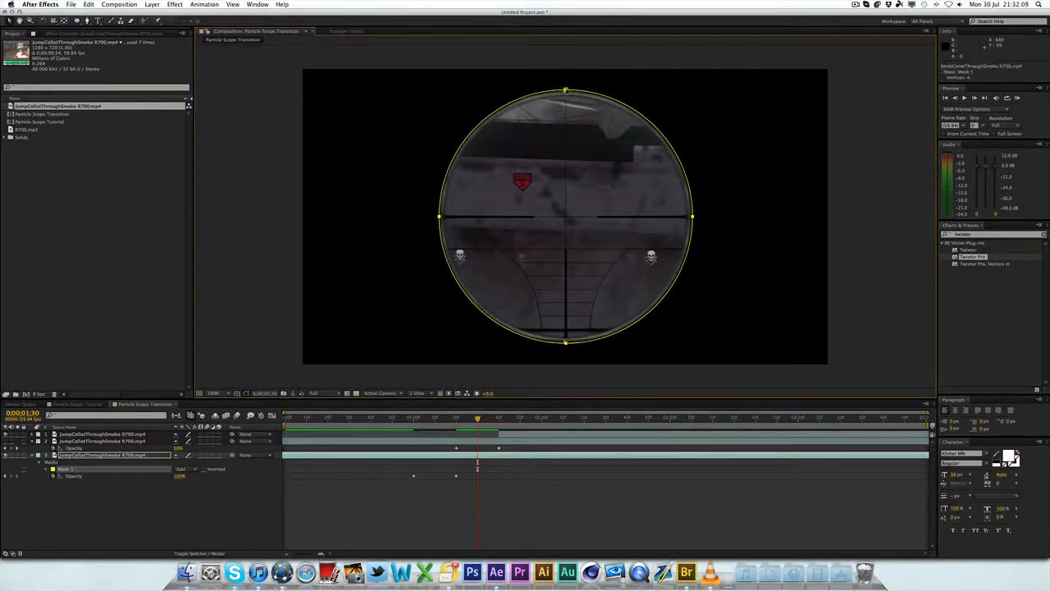
Show the second clip layer, move it beneath the masked layer, and expand the mask's properties
left_click(6, 441)
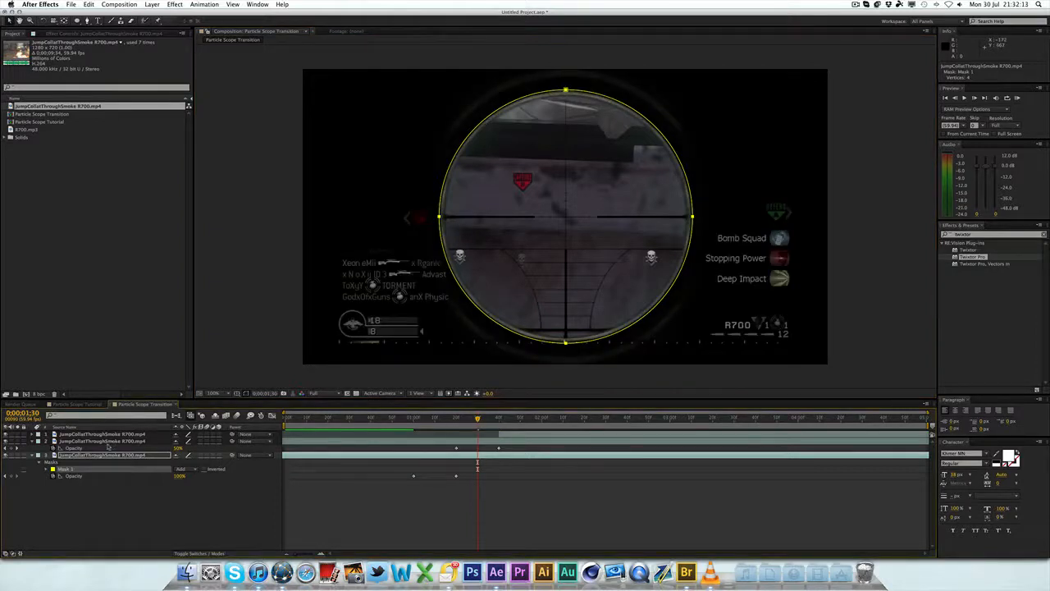
left_click(108, 440)
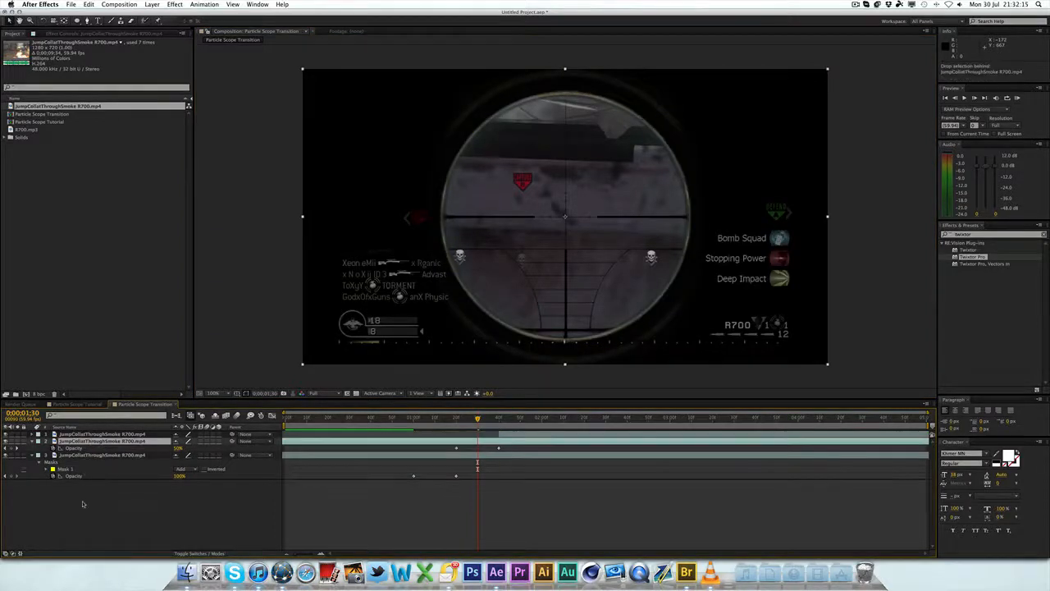
key("super+alt+Down")
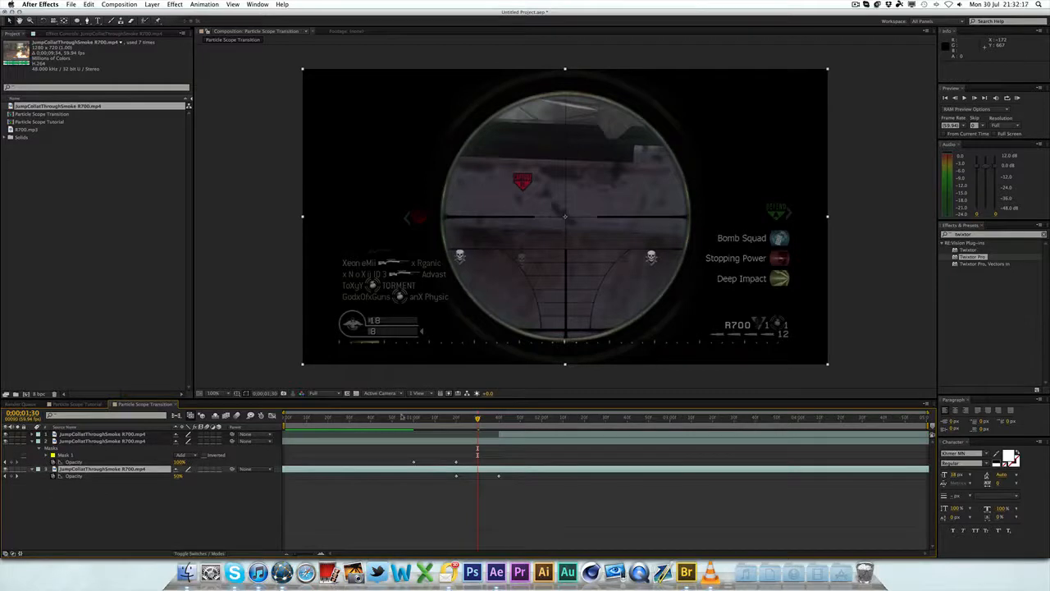
left_click_drag(477, 419, 462, 419)
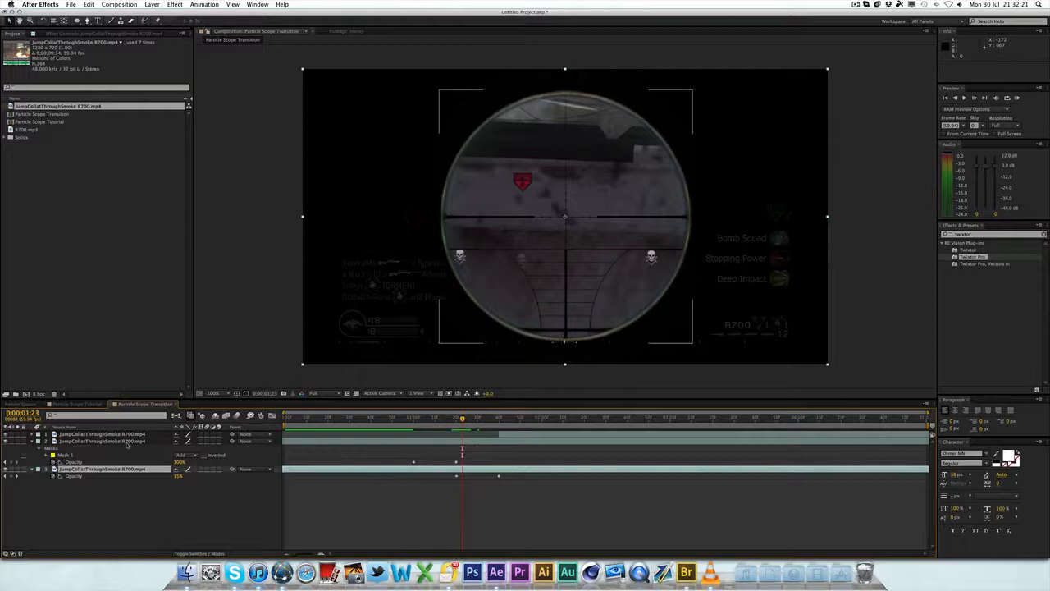
left_click(66, 454)
left_click(47, 458)
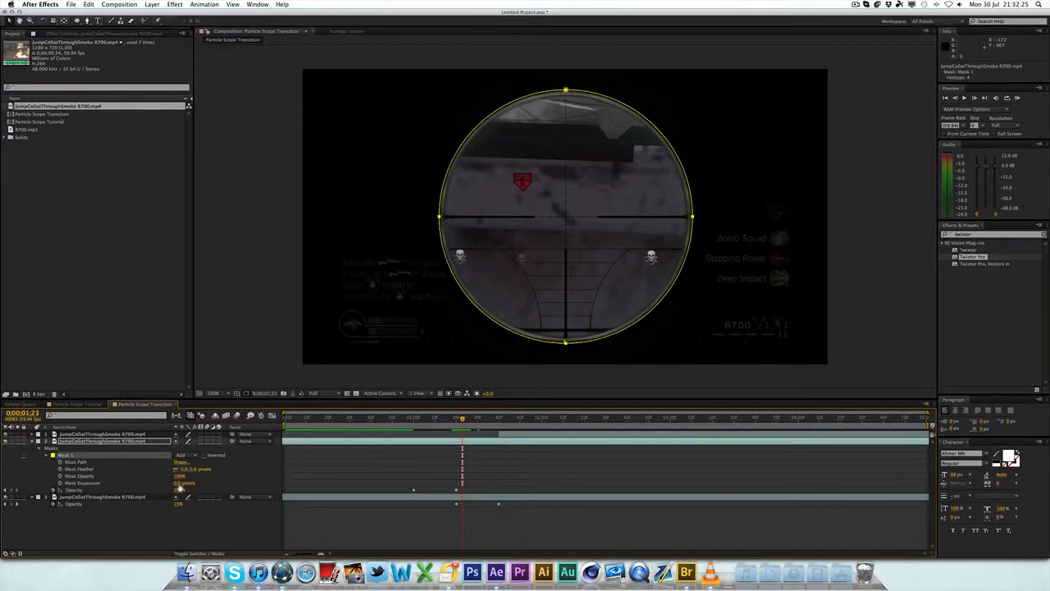
Hide the mask outline and set Mask Expansion to -13 pixels
left_click(238, 355)
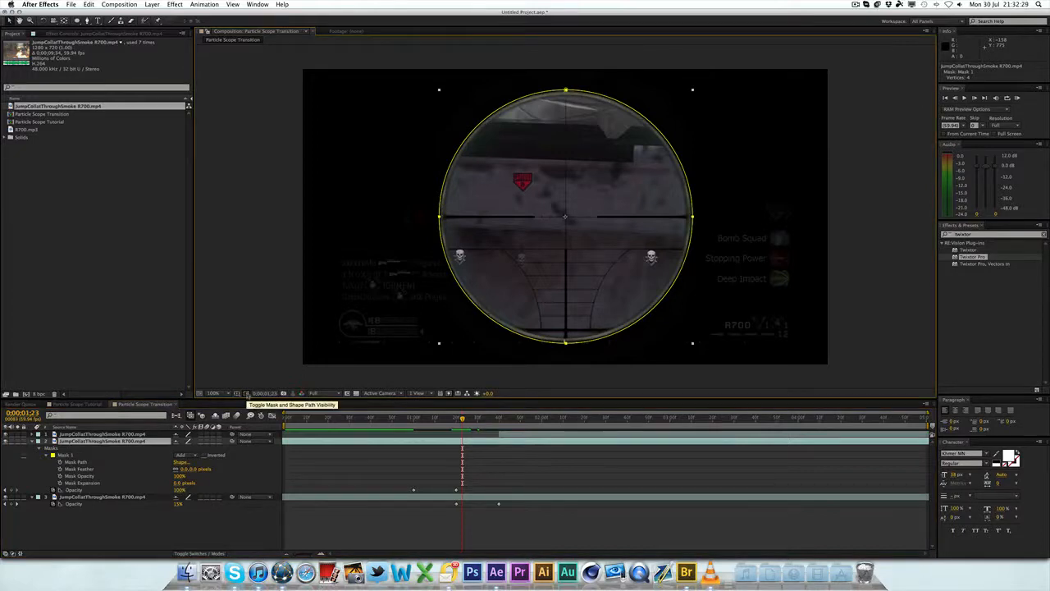
left_click(247, 394)
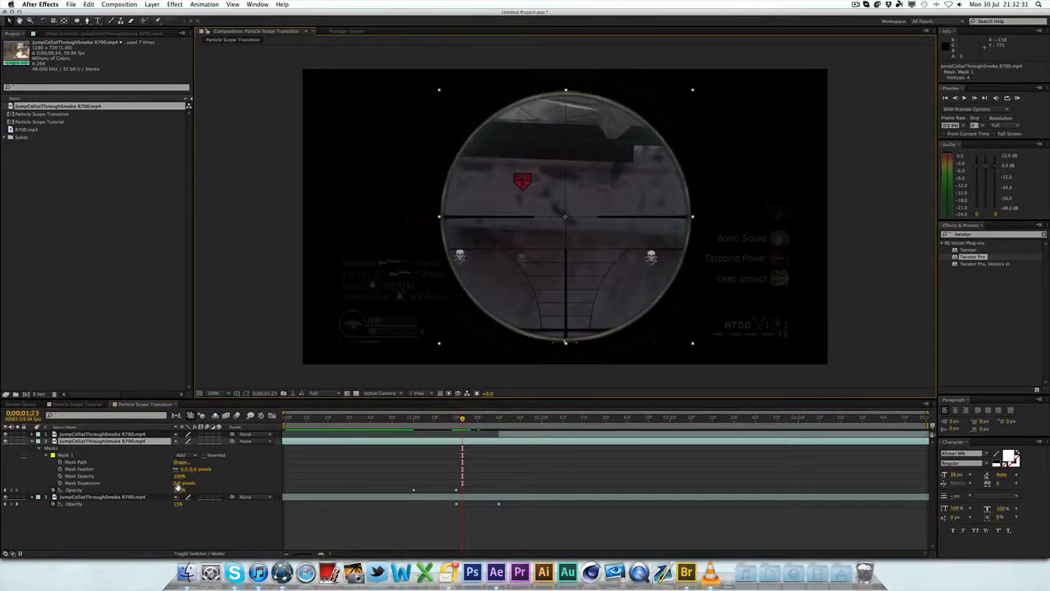
left_click_drag(179, 482, 174, 482)
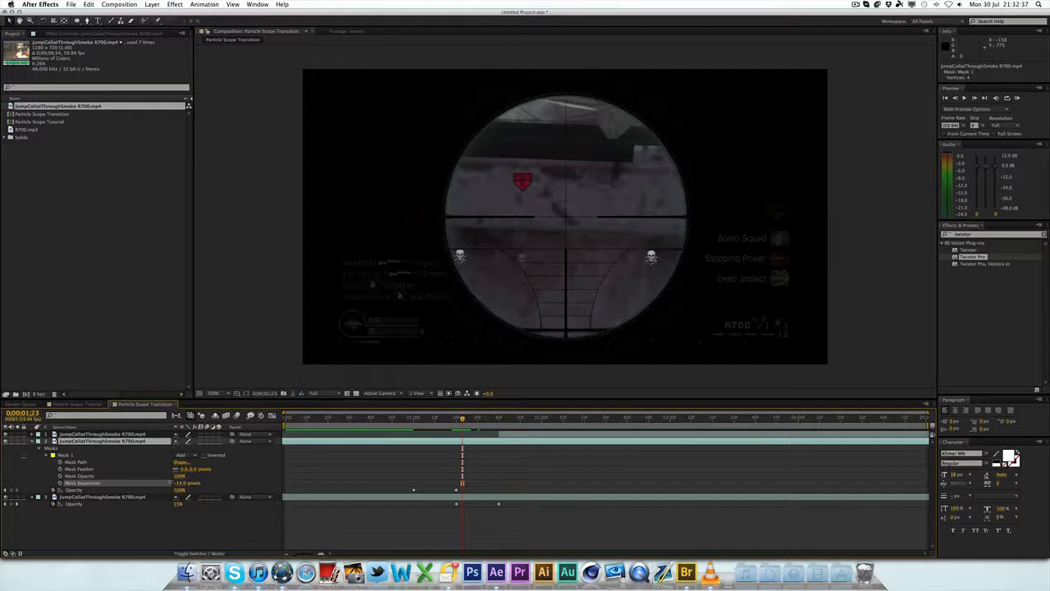
left_click(246, 300)
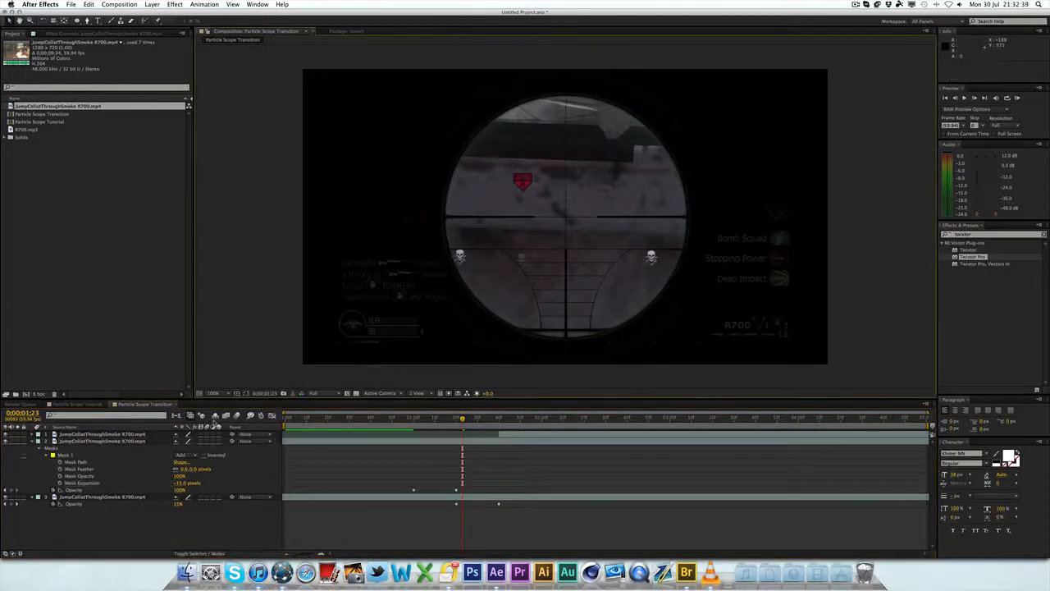
Set Mask Feather to 2 pixels
left_click(212, 440)
left_click(197, 469)
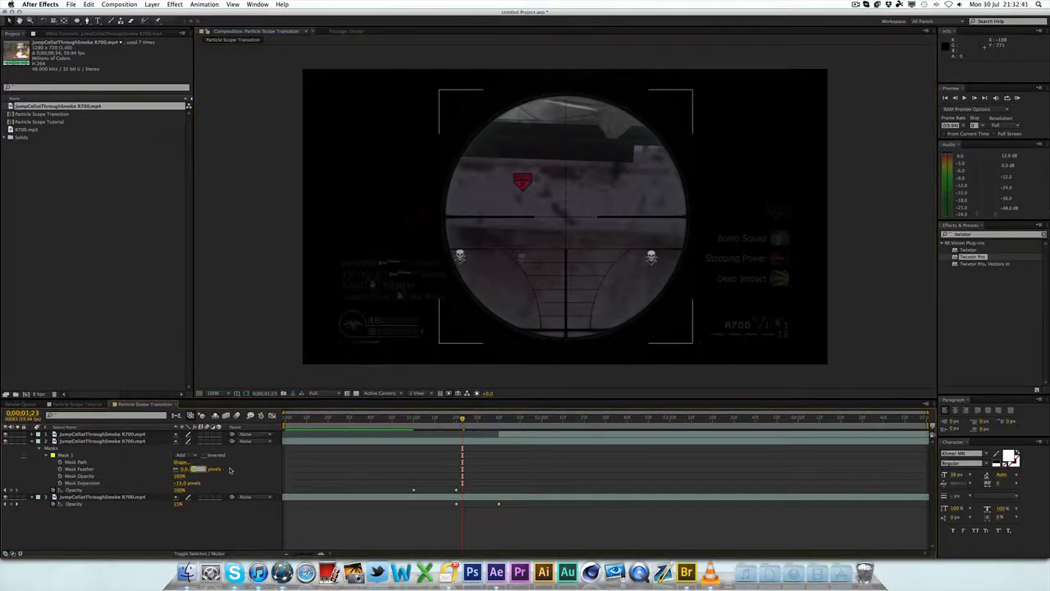
type("2")
key("Return")
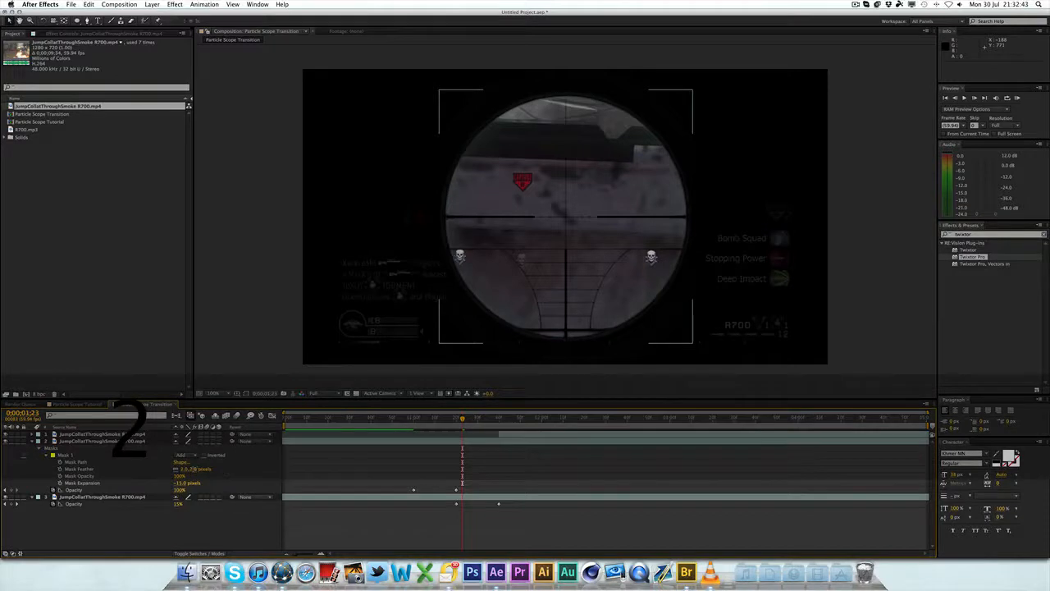
left_click(387, 316)
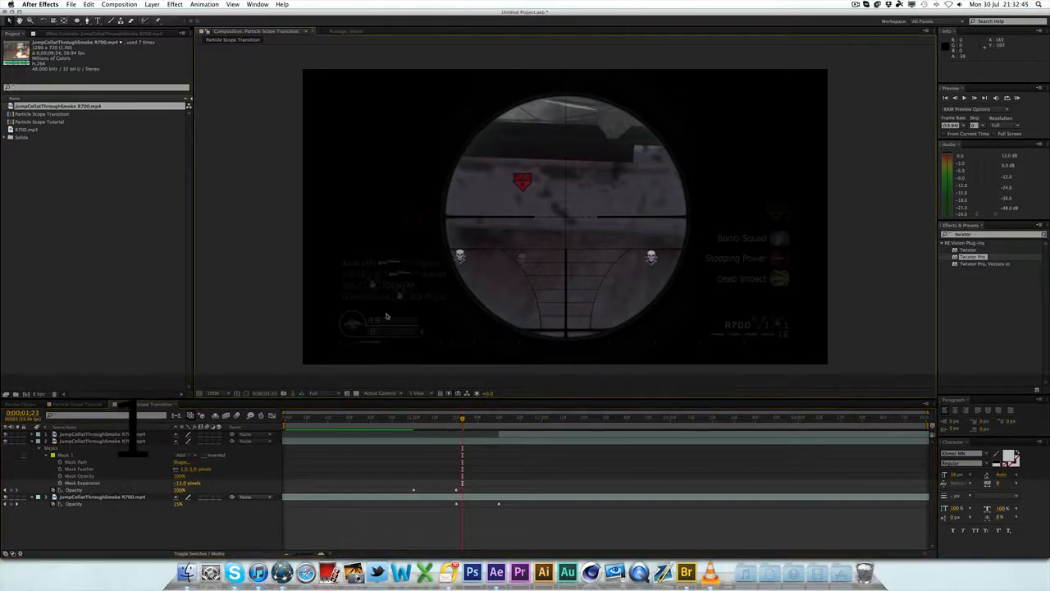
Collapse the masked scope layer's properties and leave only the bottom footage layer selected
mouse_move(462, 419)
left_mouse_down()
mouse_move(409, 419)
mouse_move(588, 417)
left_mouse_up()
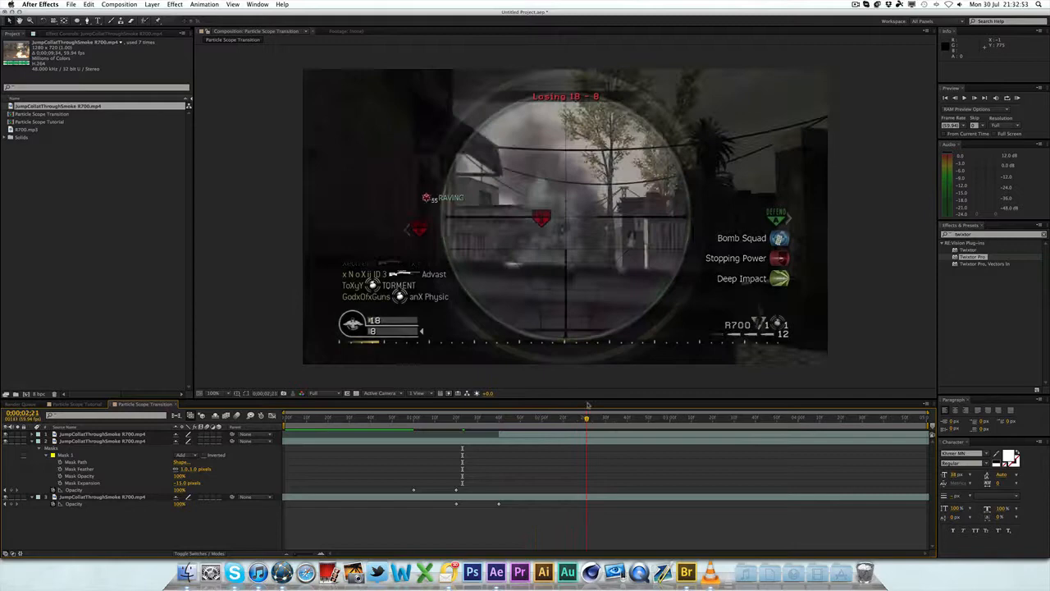
left_click(437, 420)
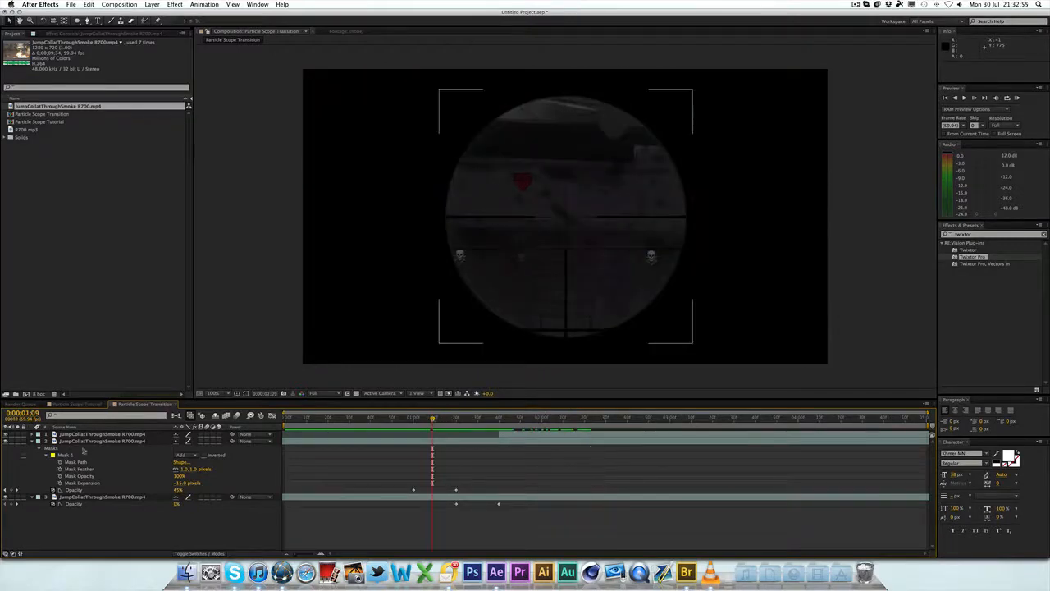
left_click(102, 441)
left_click(32, 442)
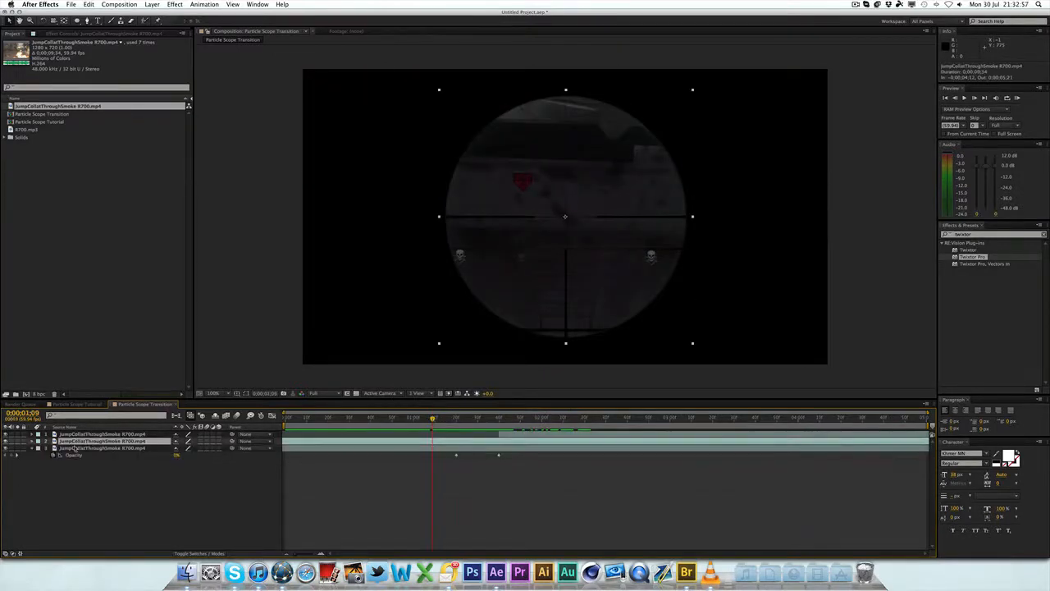
left_click(73, 449, "shift")
left_click(91, 449)
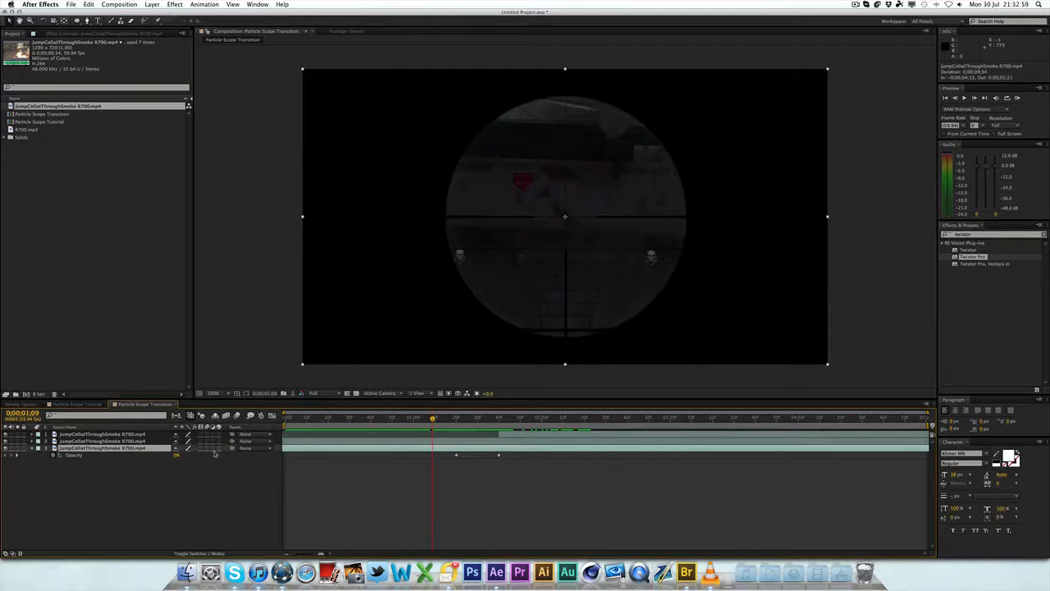
Rename the bottom layer BackPlateFF and the masked layer CirclePlateFF
key("Return")
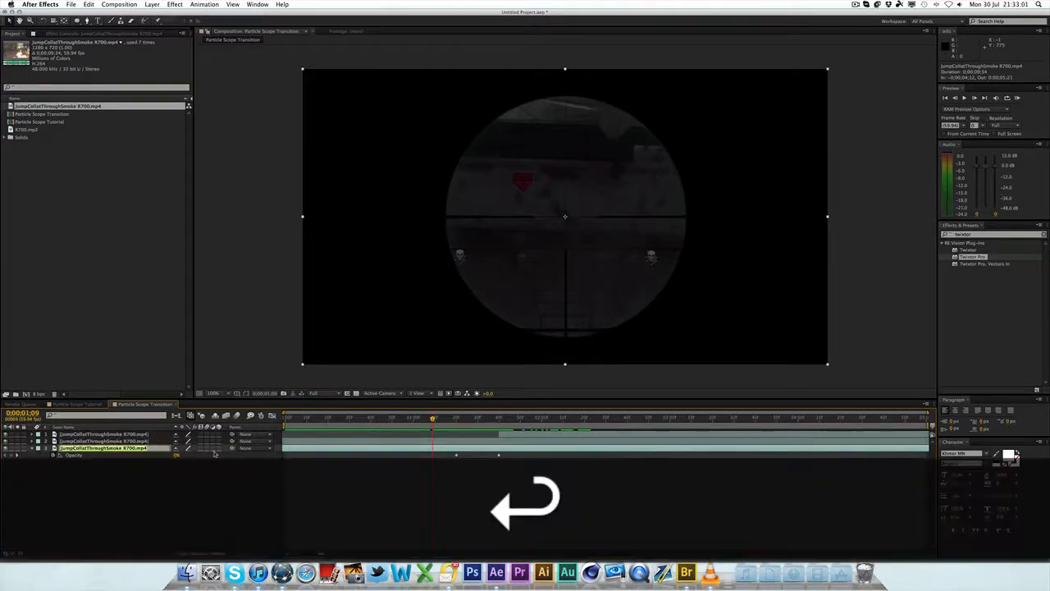
type("Back")
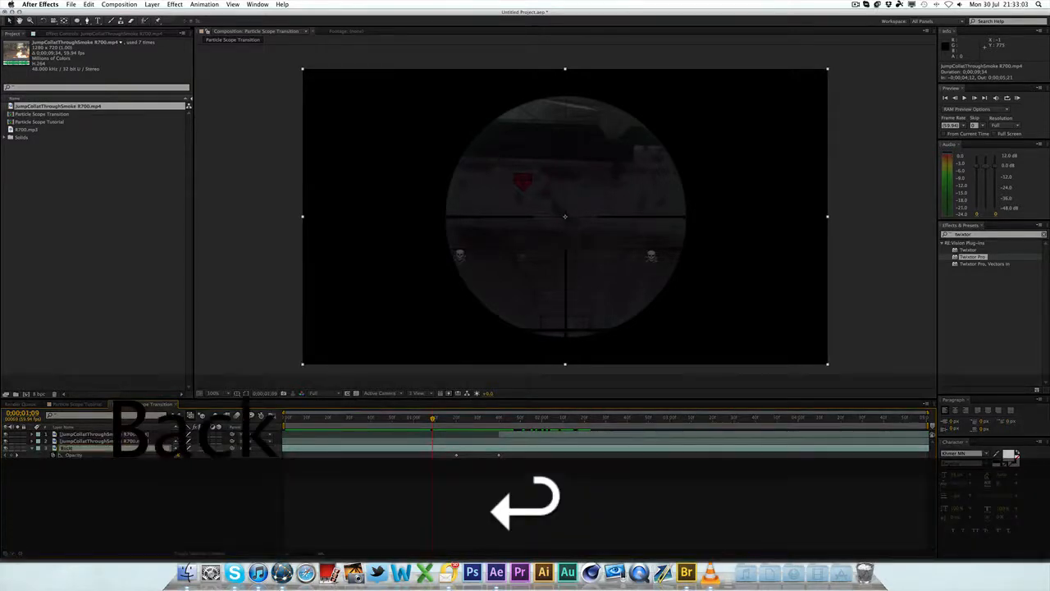
key("Return")
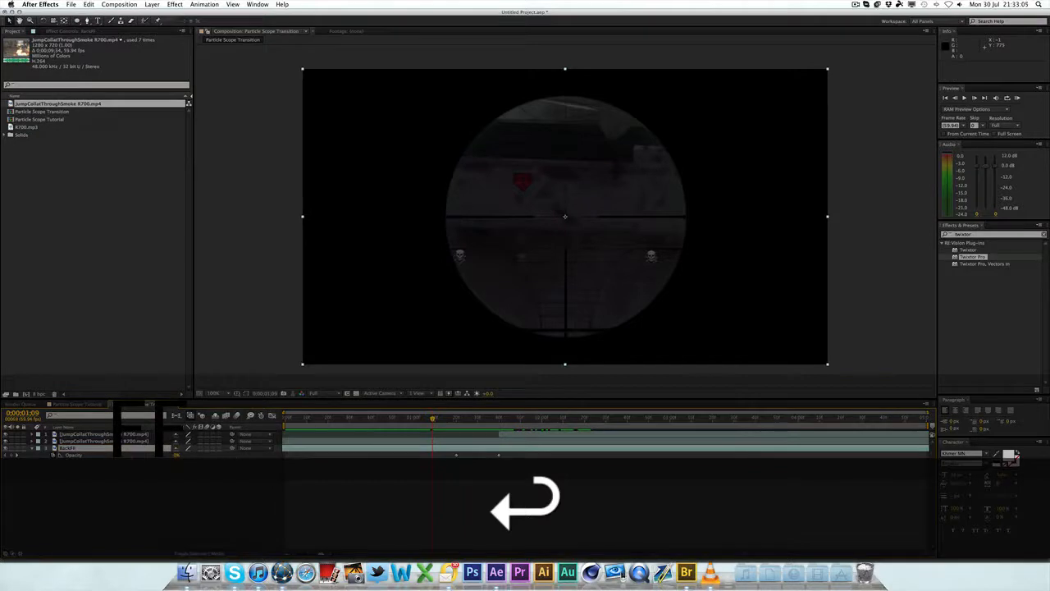
key("Left")
key("Right")
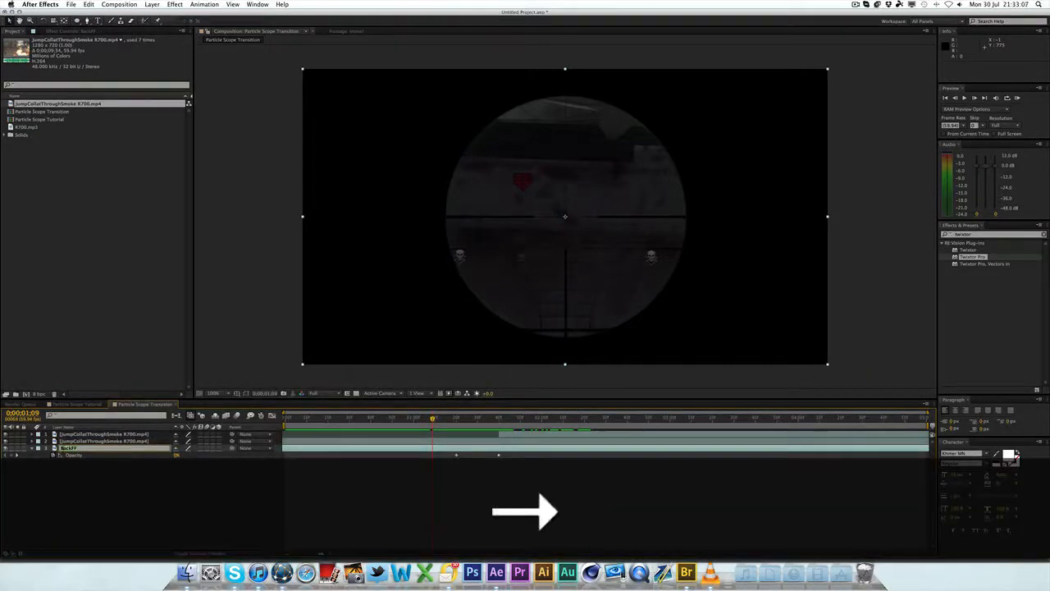
key("Return")
type("Plate")
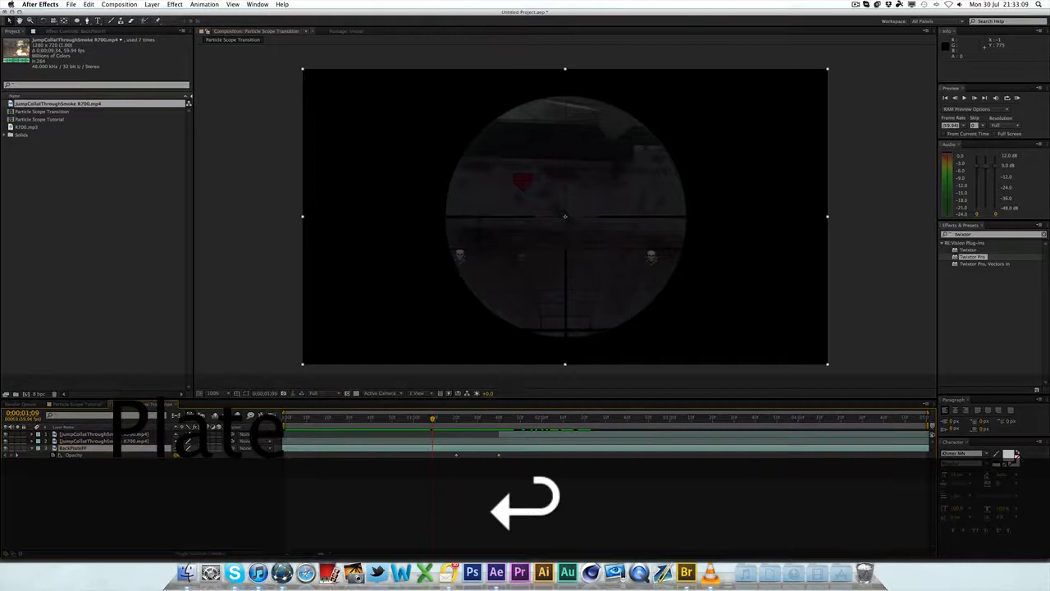
key("Return")
key("Return")
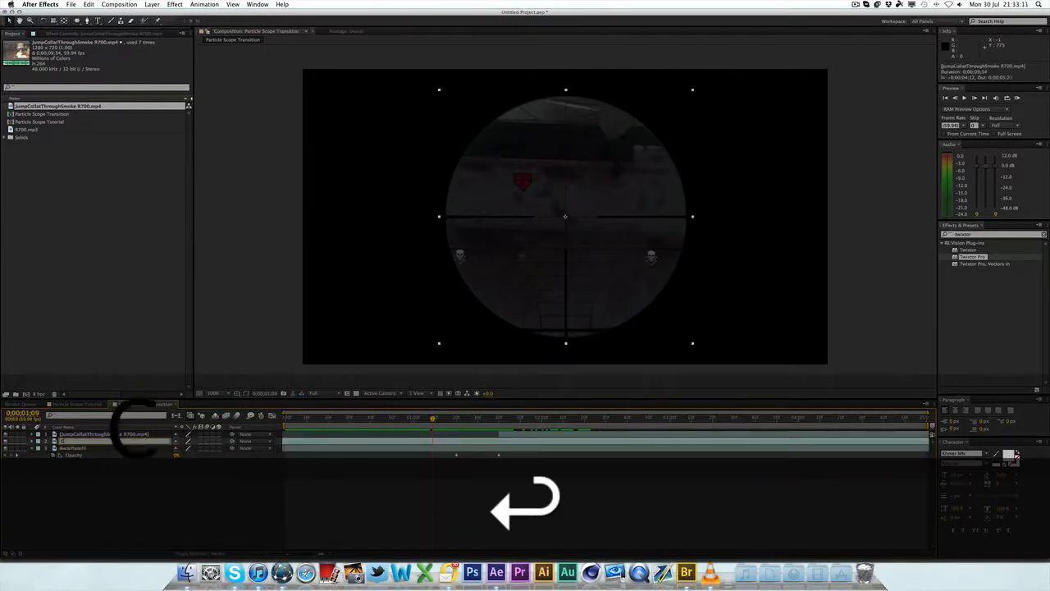
type("CirclePlate")
key("shift+p")
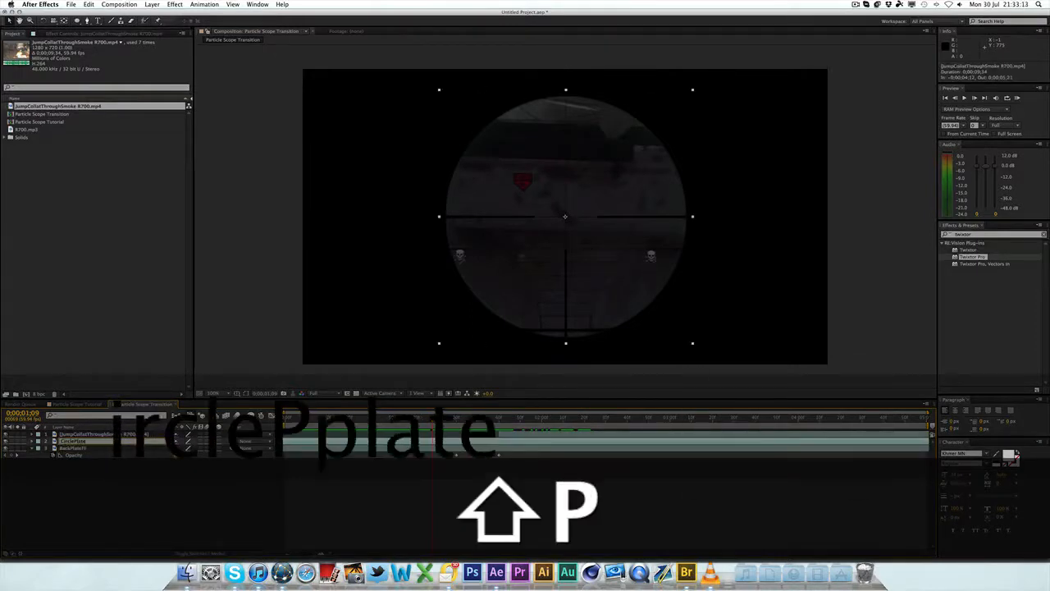
key("Return")
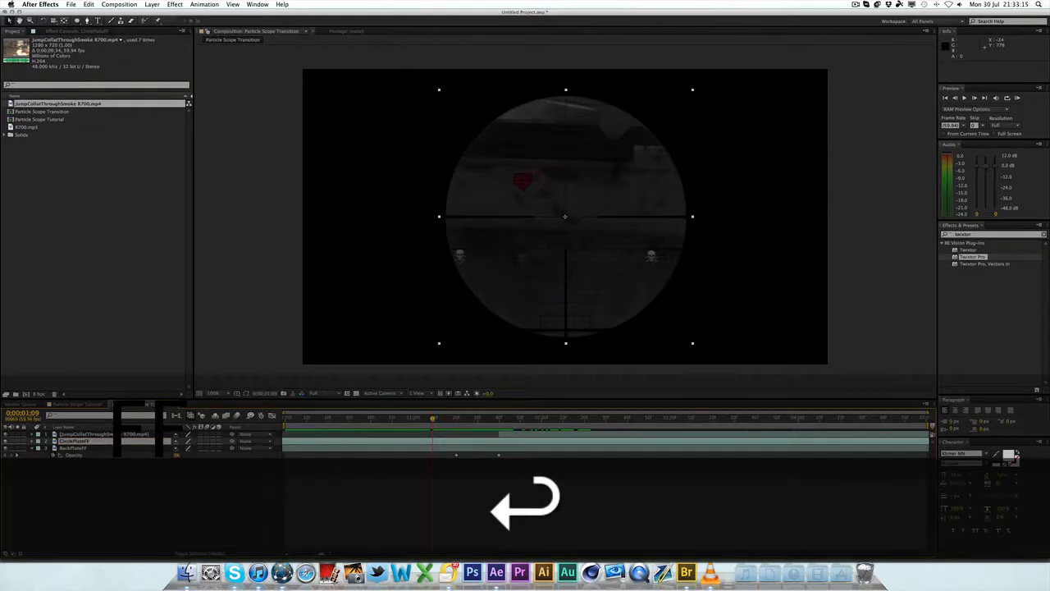
Reveal the opacity keyframes and preview the fade into the scope from one second
key("u")
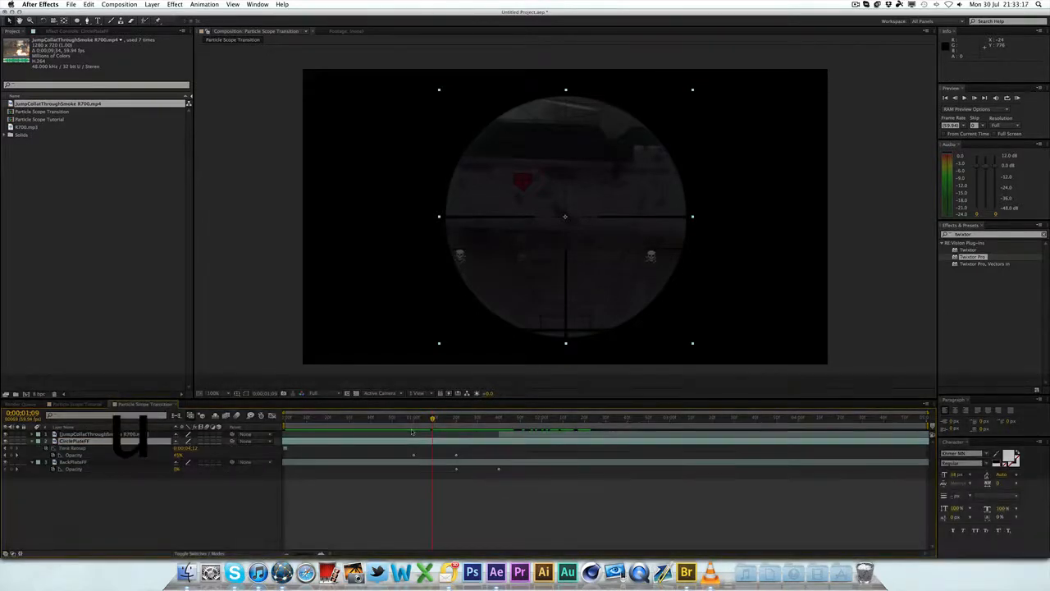
key("t")
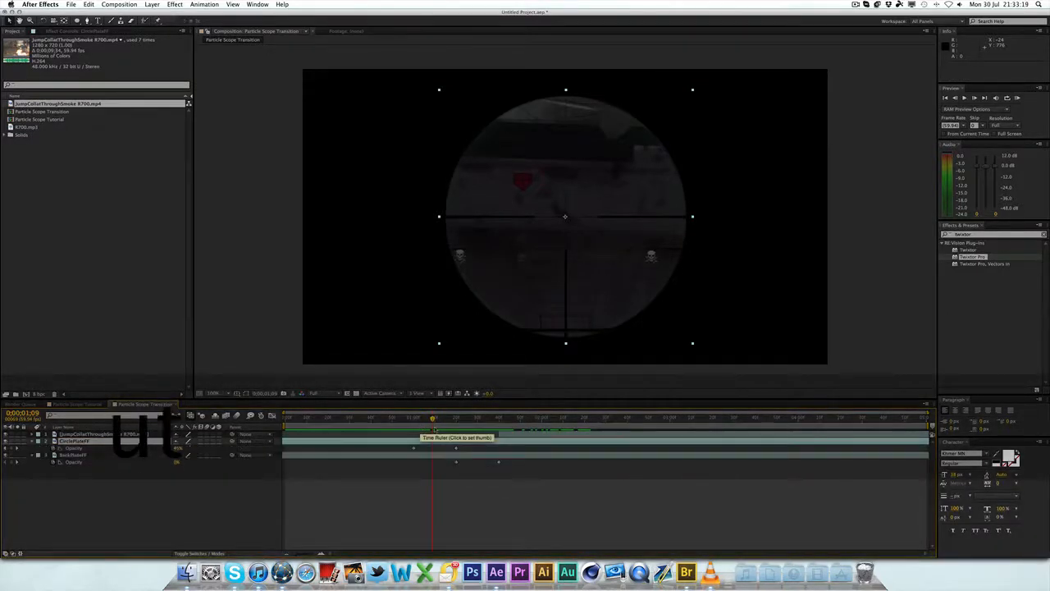
key("Page_Up")
key("Page_Up")
left_click_drag(409, 420, 645, 418)
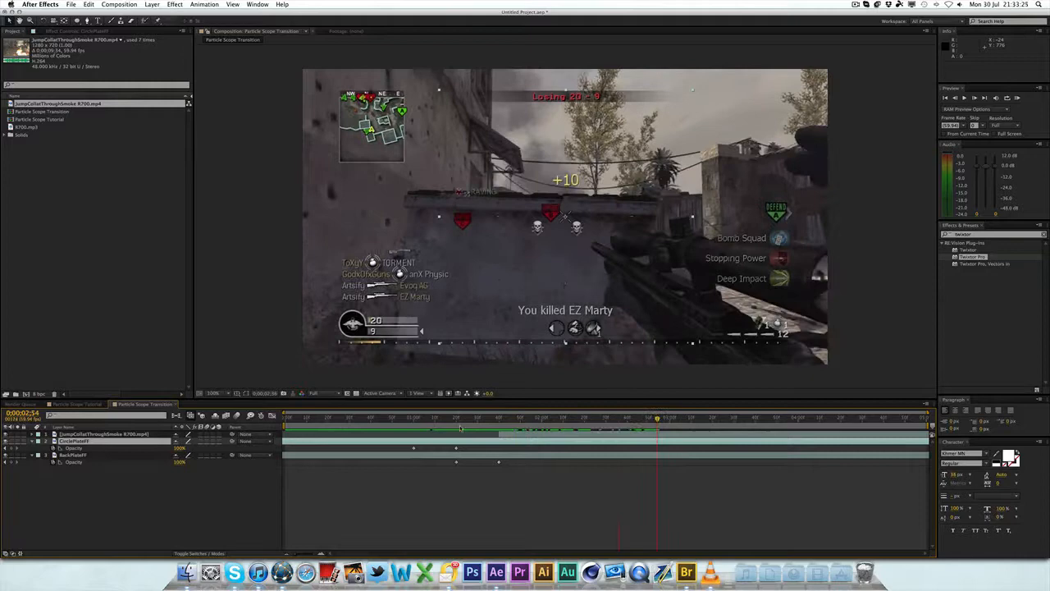
left_click_drag(453, 420, 413, 420)
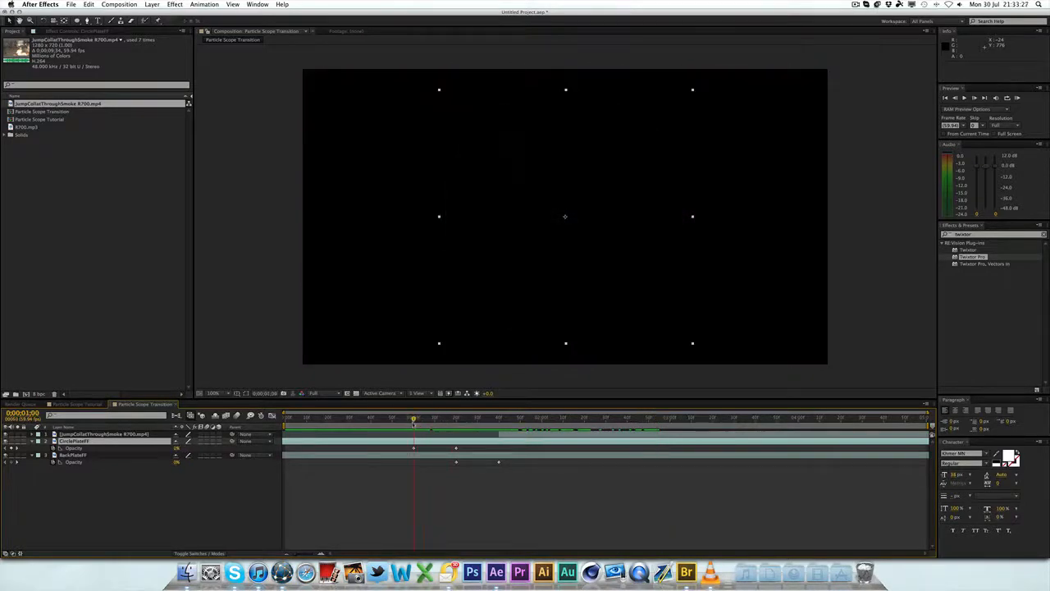
left_click(285, 328)
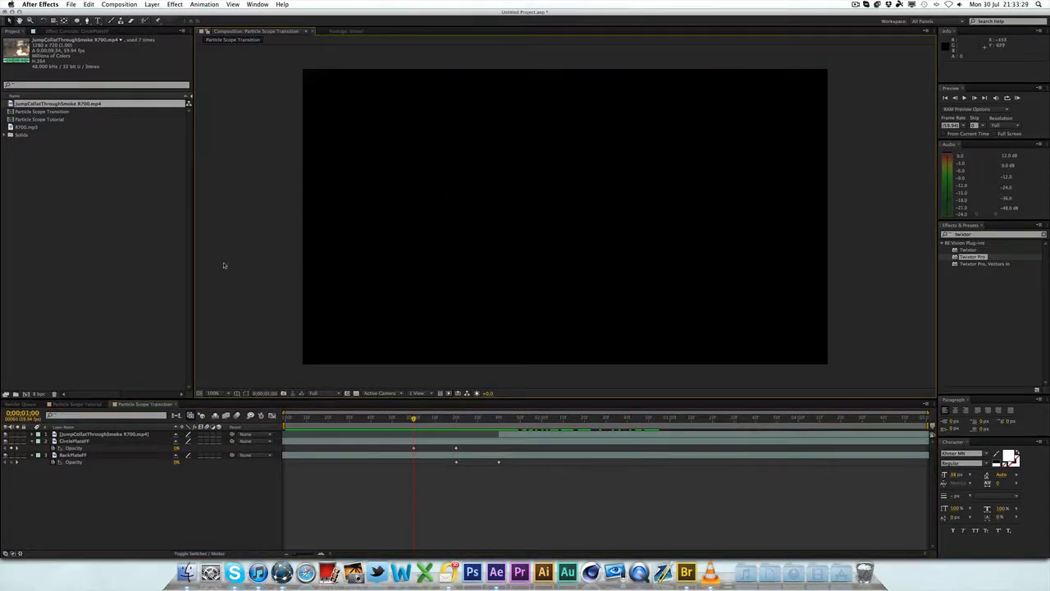
Create a new light layer and set its Light Type to Point
left_click(152, 4)
mouse_move(156, 14)
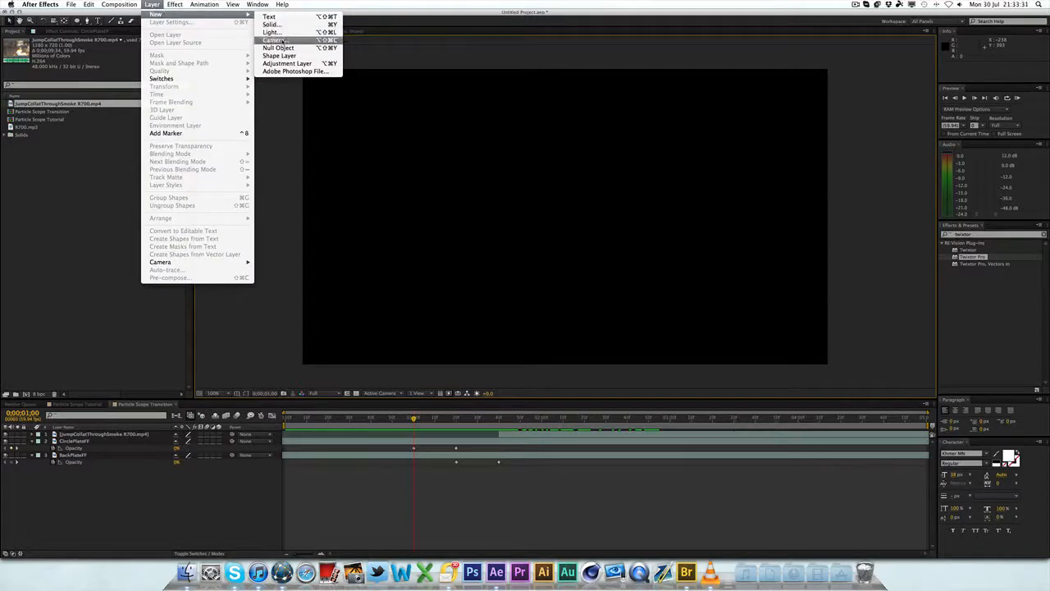
left_click(273, 32)
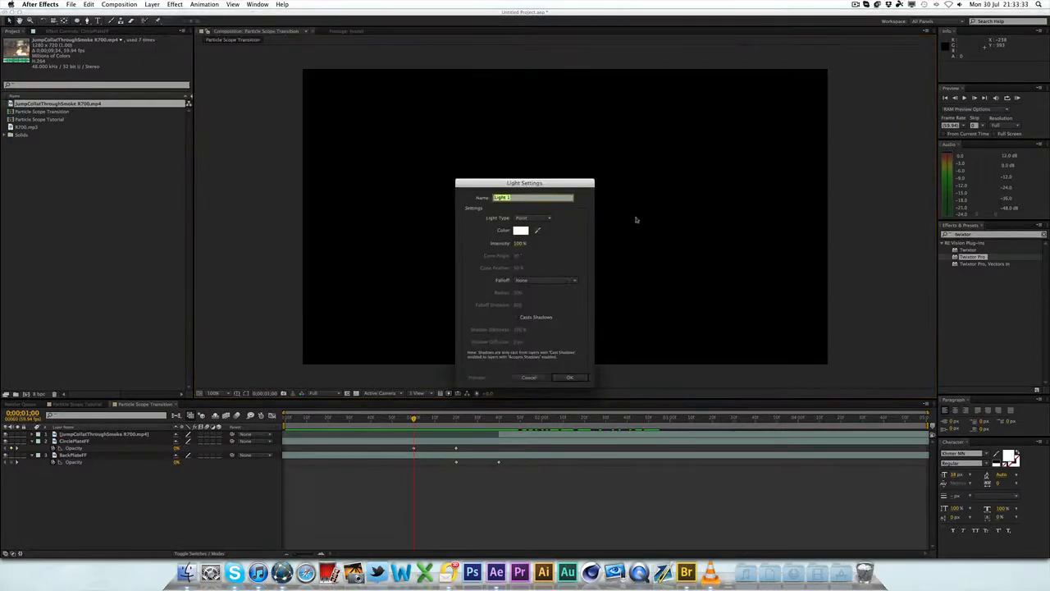
left_click(539, 217)
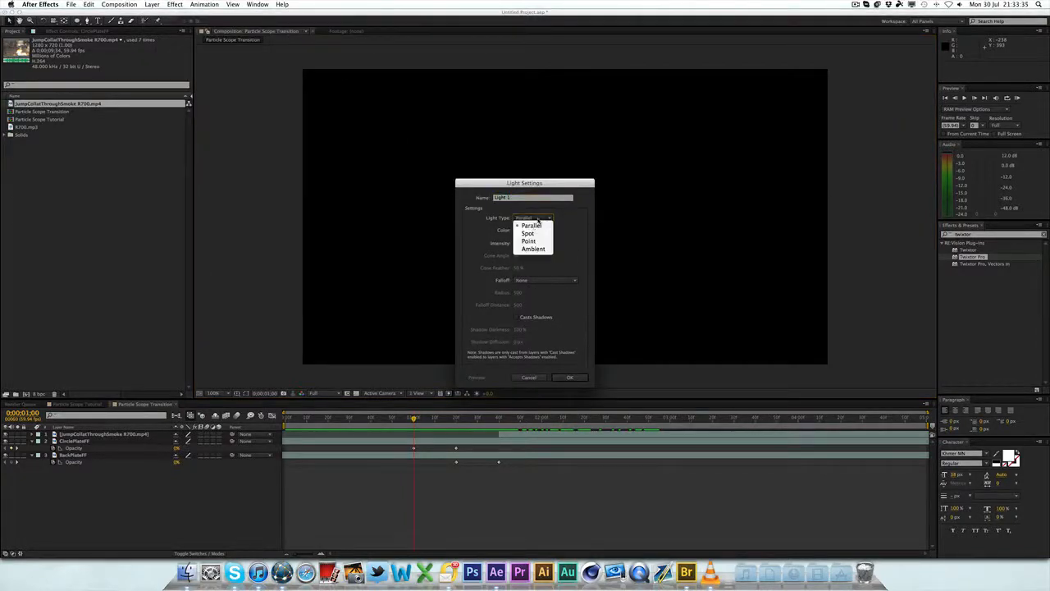
left_click(527, 233)
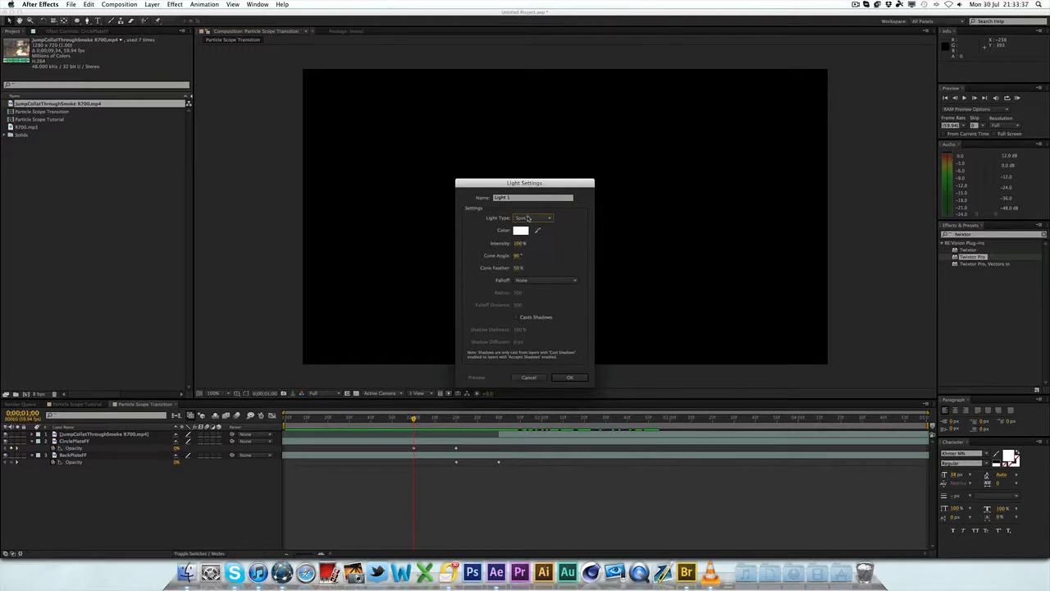
left_click(528, 218)
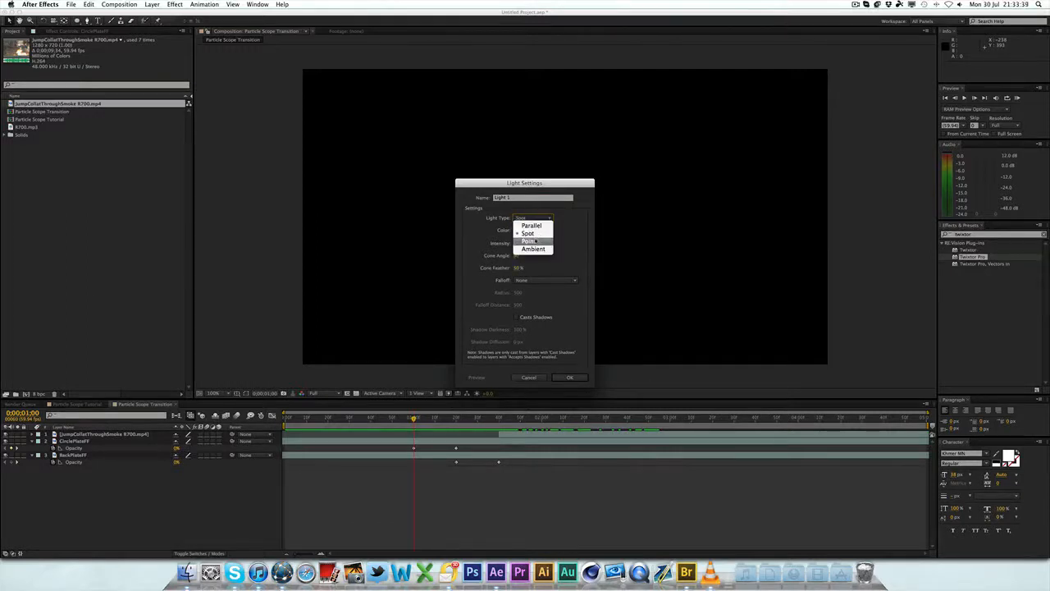
left_click(528, 240)
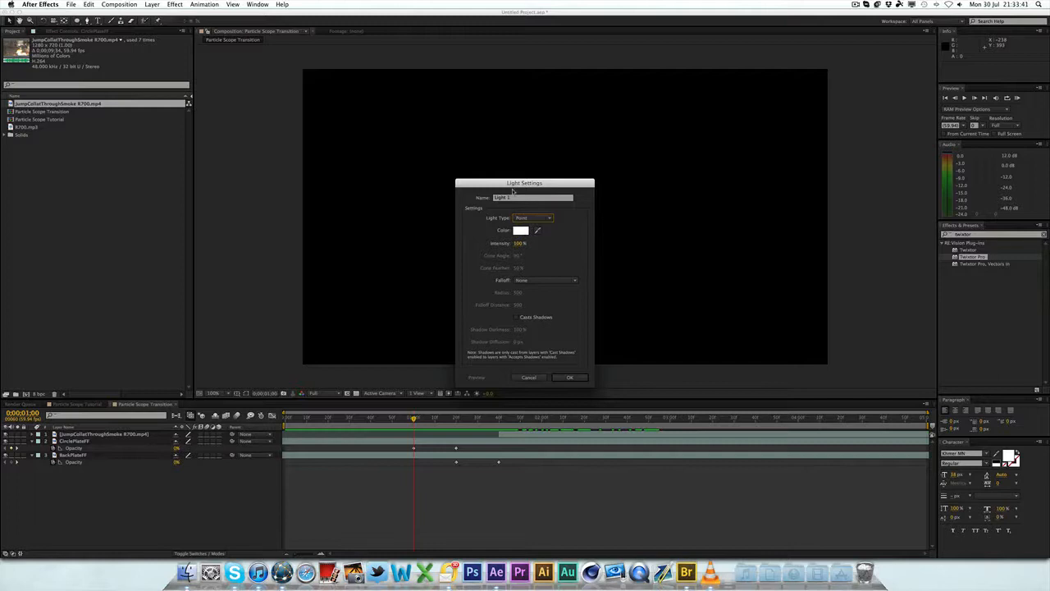
Name the light Emitter and add it to the composition
double_click(525, 197)
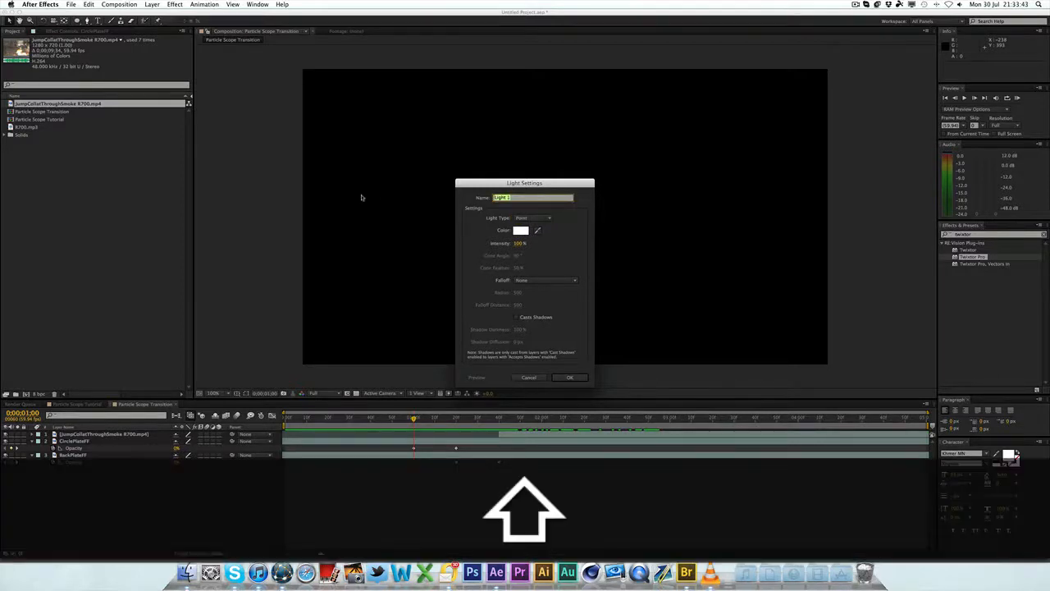
type("Emitter")
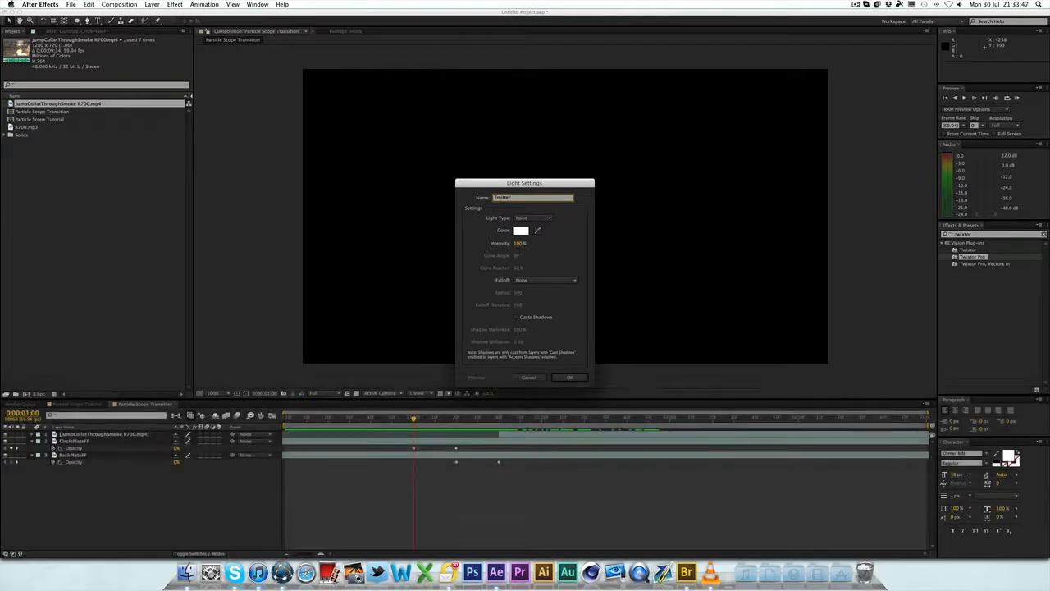
key("Return")
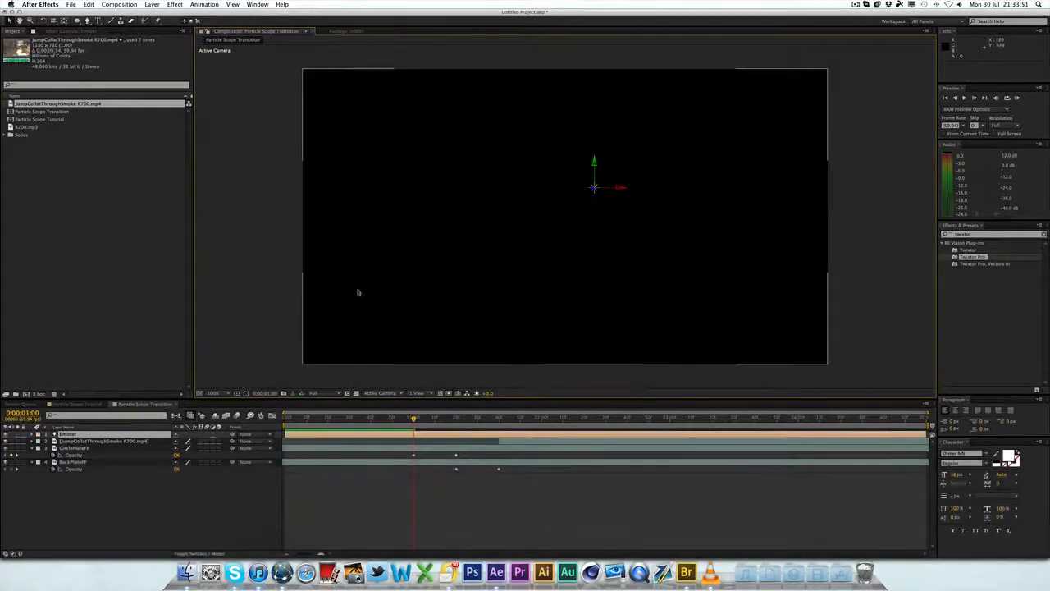
Trim the Emitter layer's in-point to an earlier frame on the timeline
left_click(393, 275)
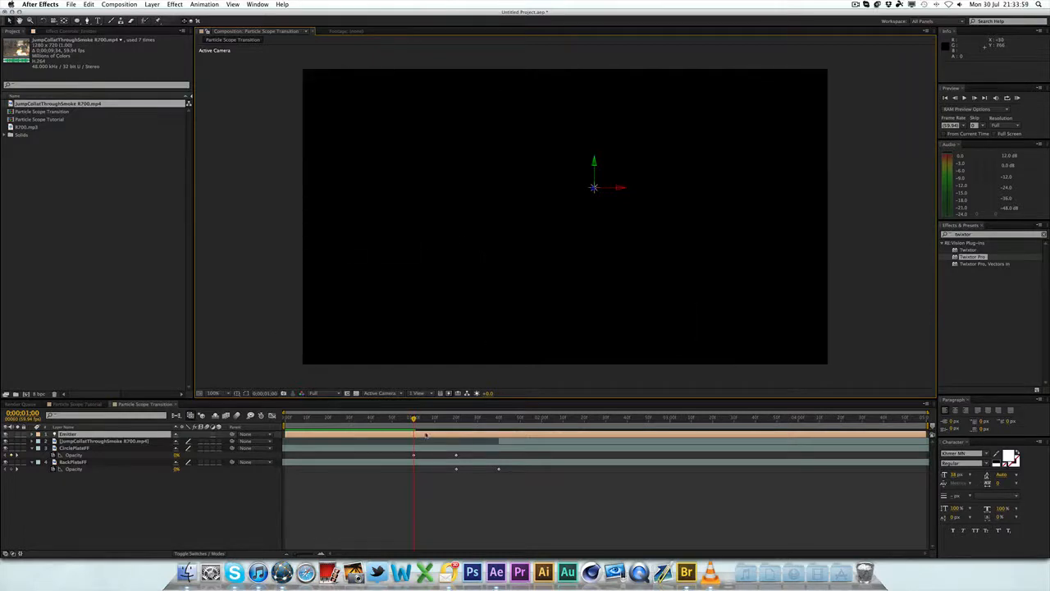
left_click_drag(414, 419, 393, 418)
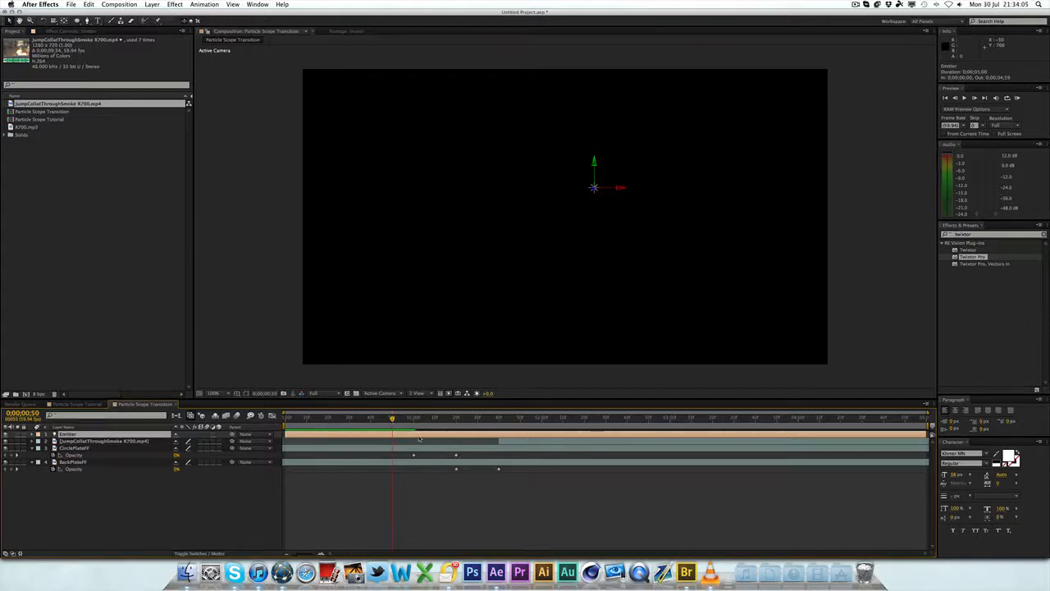
key("alt+bracketleft")
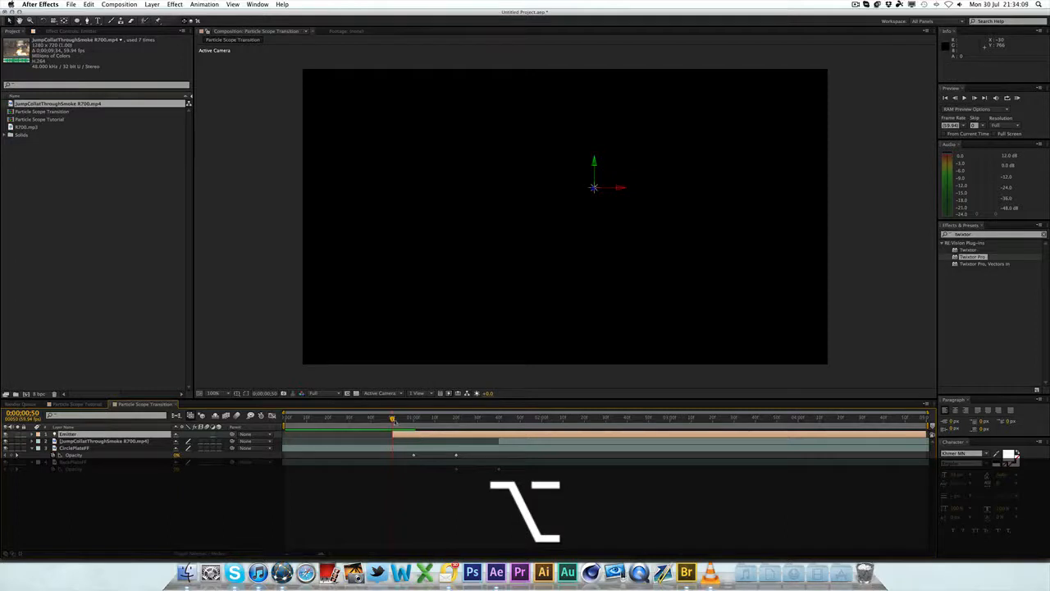
Trim the Emitter layer's out-point to the 0:00:01:20 mark
left_click_drag(392, 419, 459, 419)
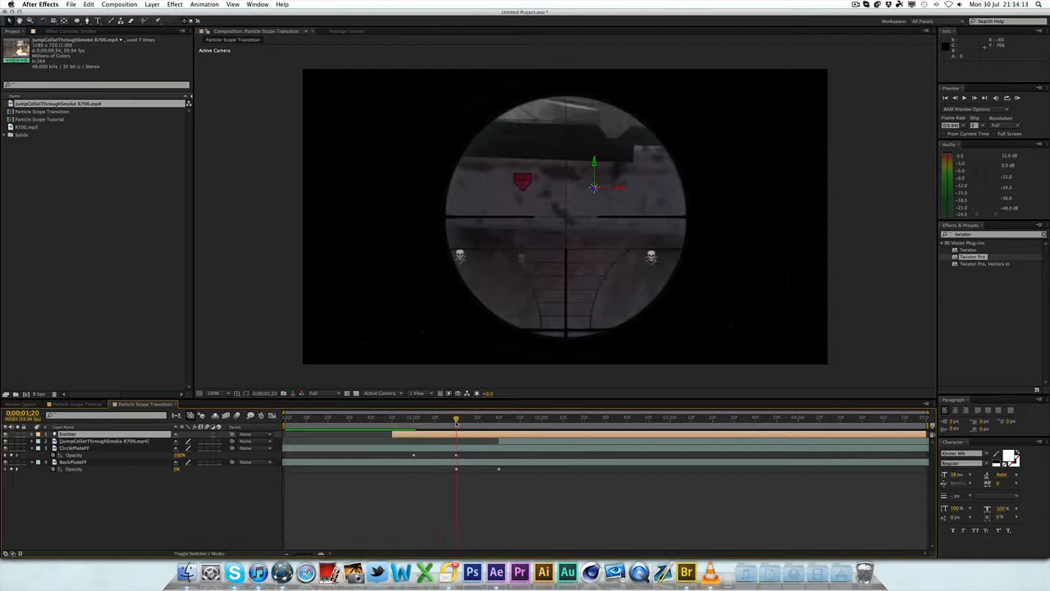
left_click(456, 468)
left_click(466, 443)
key("alt")
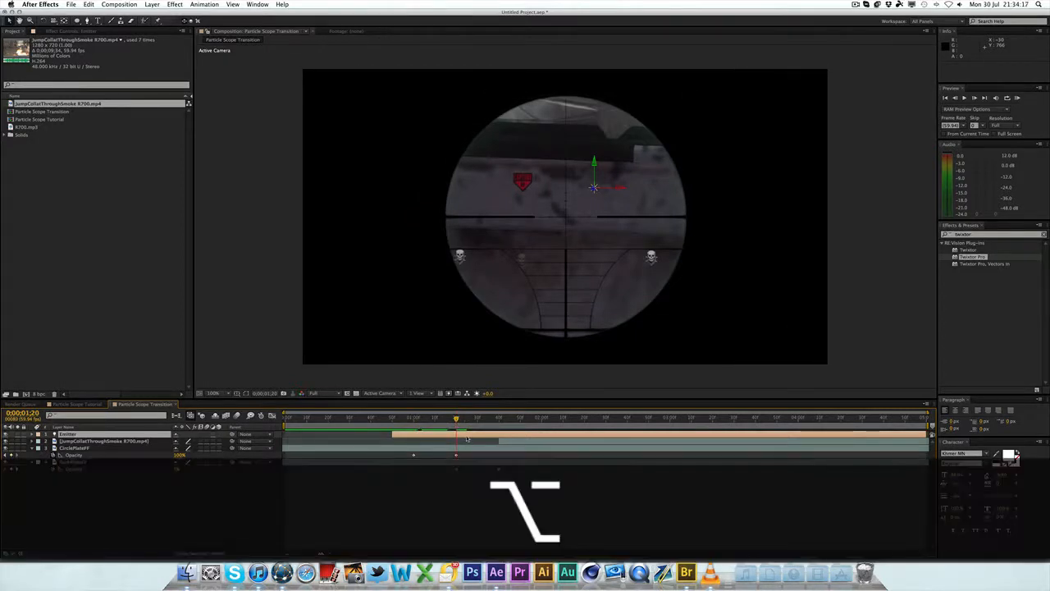
key("alt+bracketright")
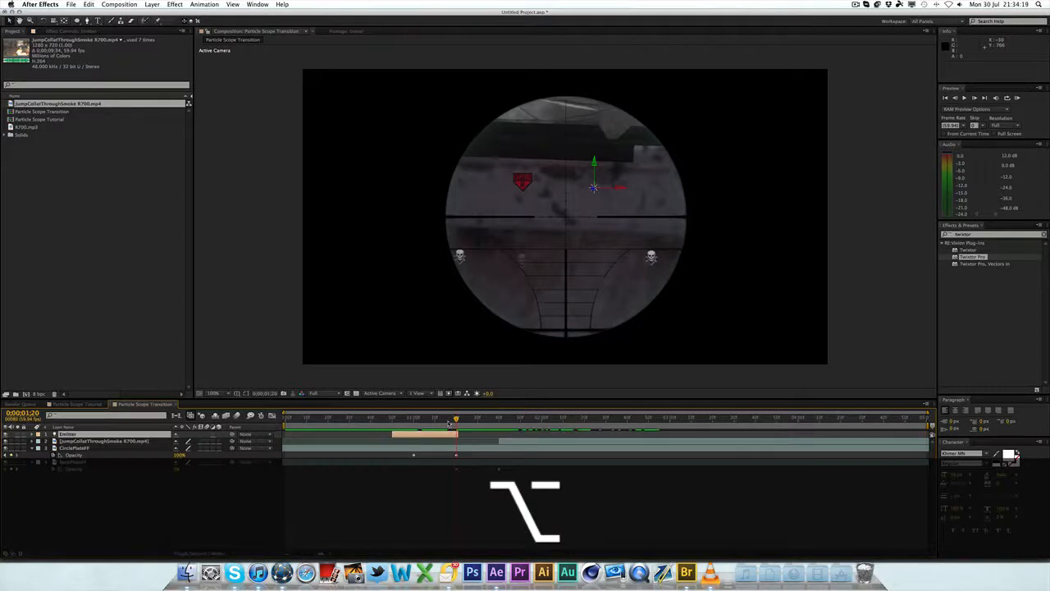
mouse_move(450, 423)
left_mouse_down()
mouse_move(476, 420)
mouse_move(414, 420)
left_mouse_up()
Inspect the full-frame and Emitter layers and move the time indicator near 0:00:00:58
left_click(292, 374)
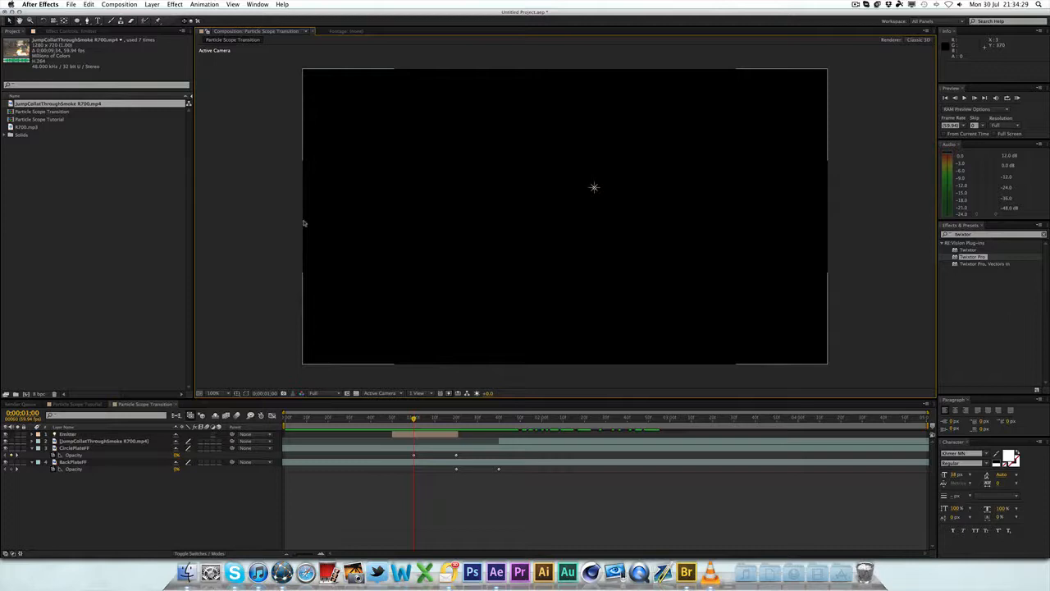
left_click(252, 238)
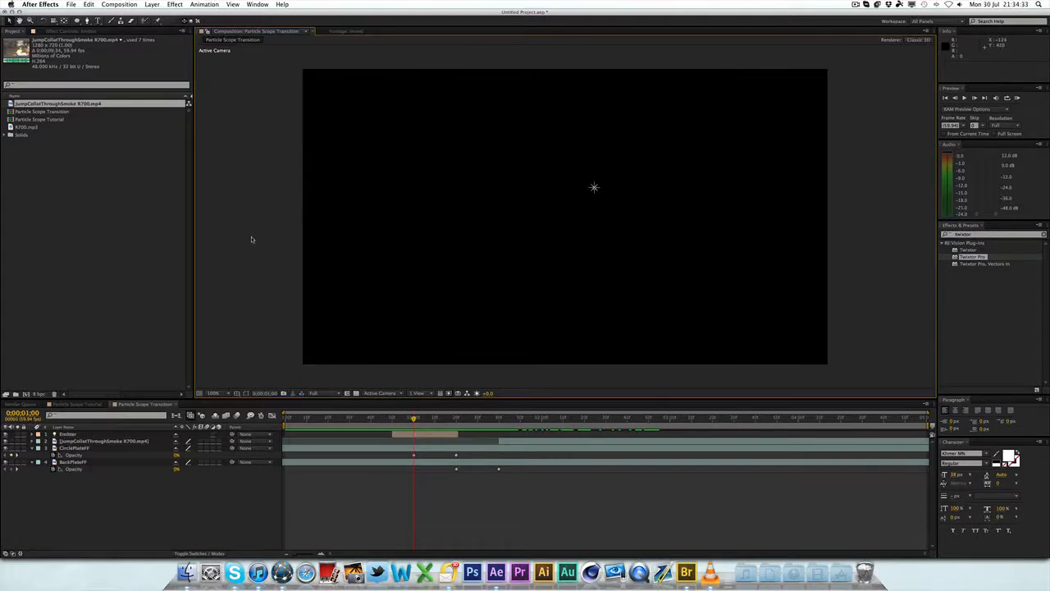
left_click(175, 4)
key("Escape")
left_click(306, 361)
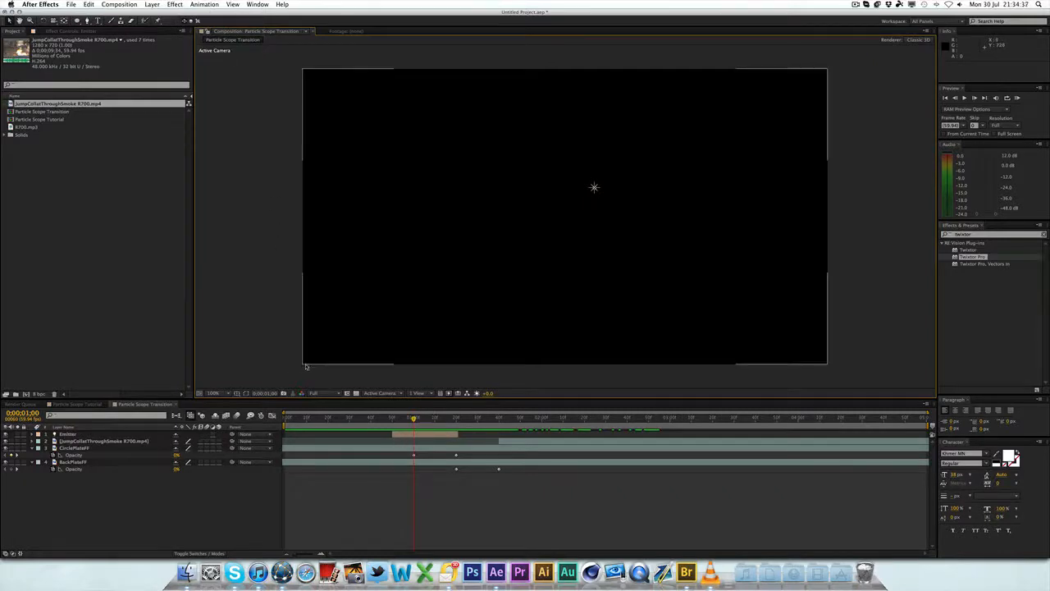
left_click(303, 367)
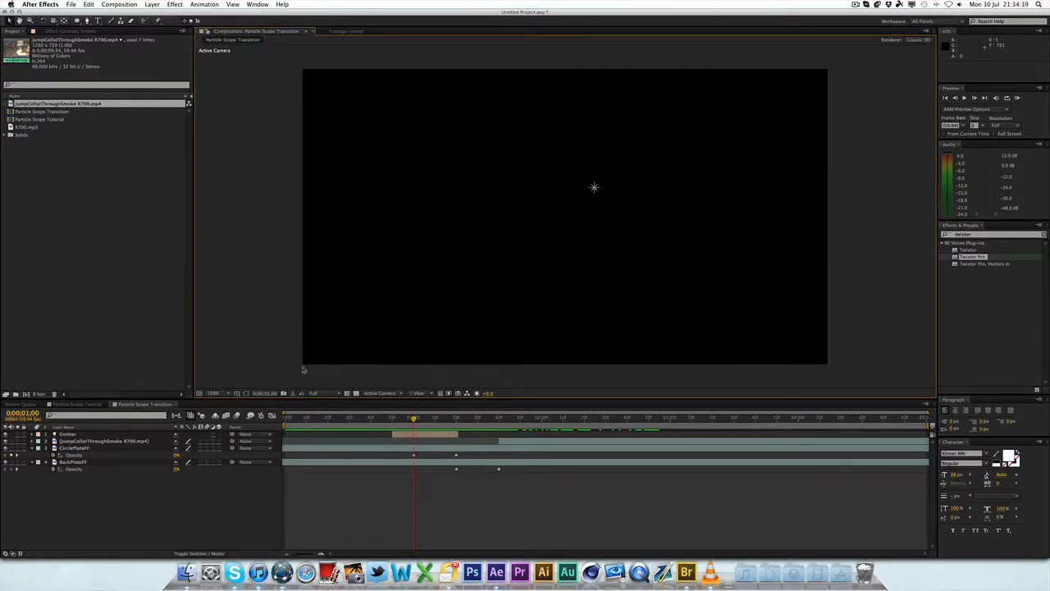
left_click(401, 433)
left_click(394, 419)
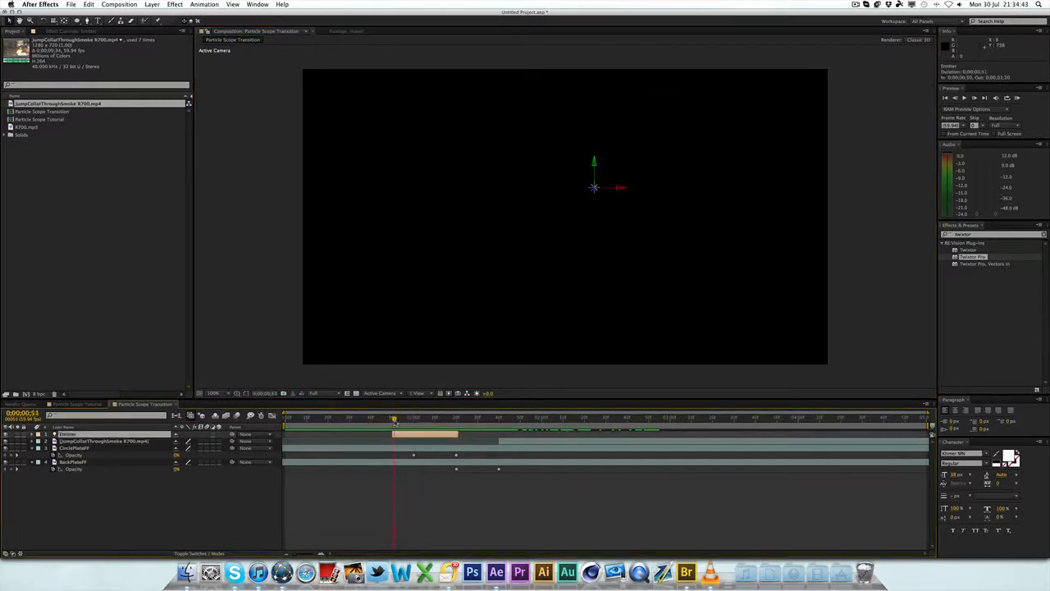
left_click_drag(393, 418, 410, 418)
Select the circle layer below Emitter and reveal its circular mask shape
left_click(328, 369)
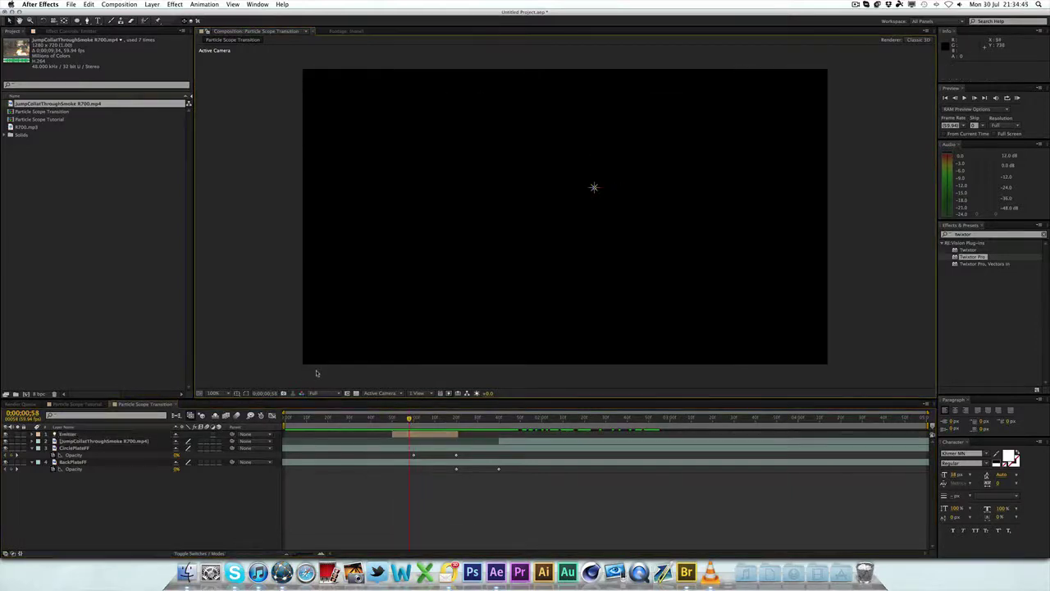
left_click(465, 331)
left_click(429, 434)
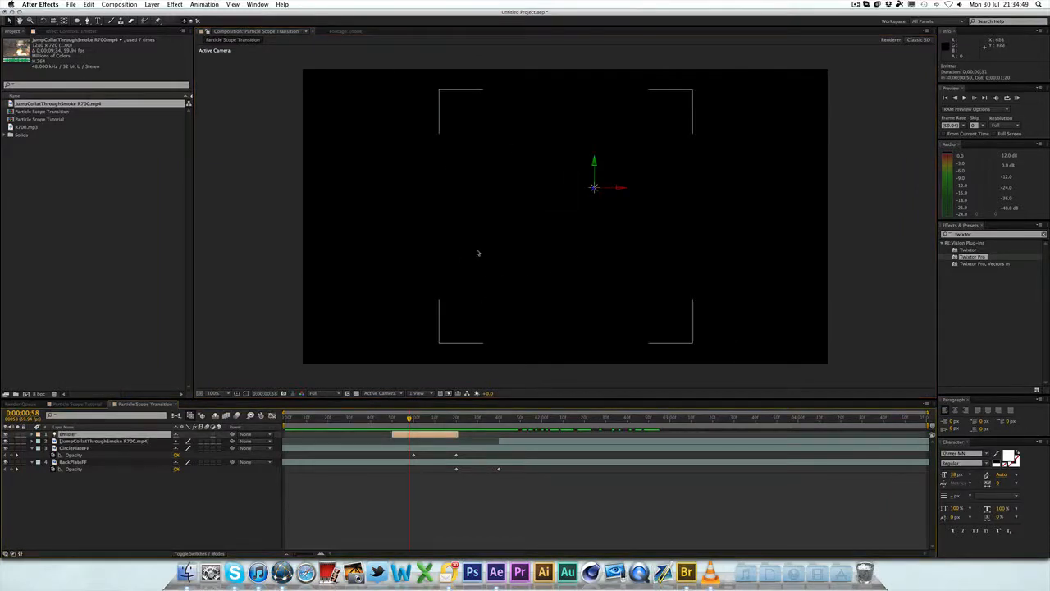
left_click(412, 450)
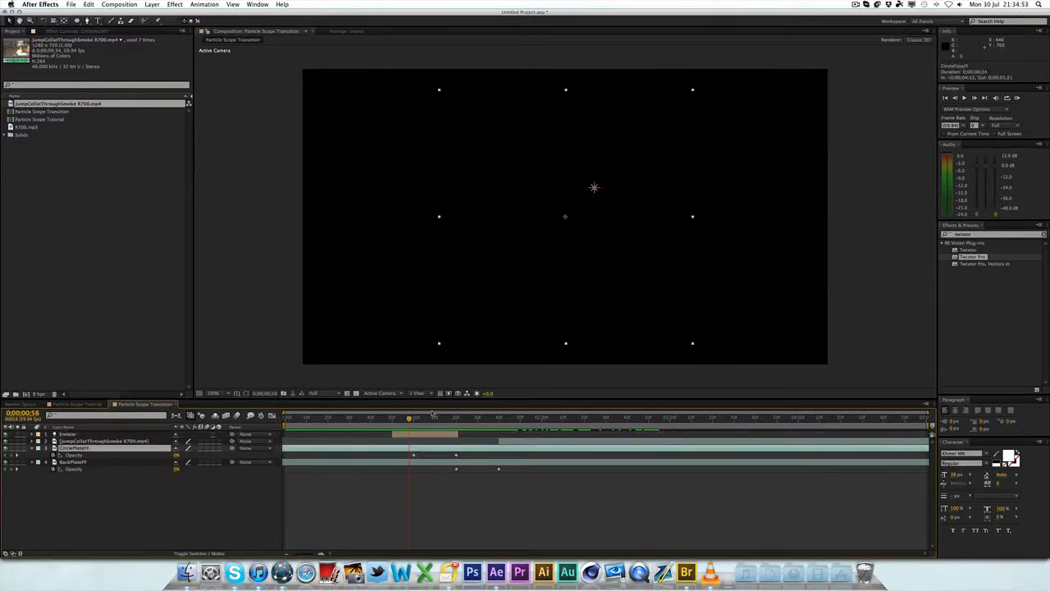
left_click(247, 394)
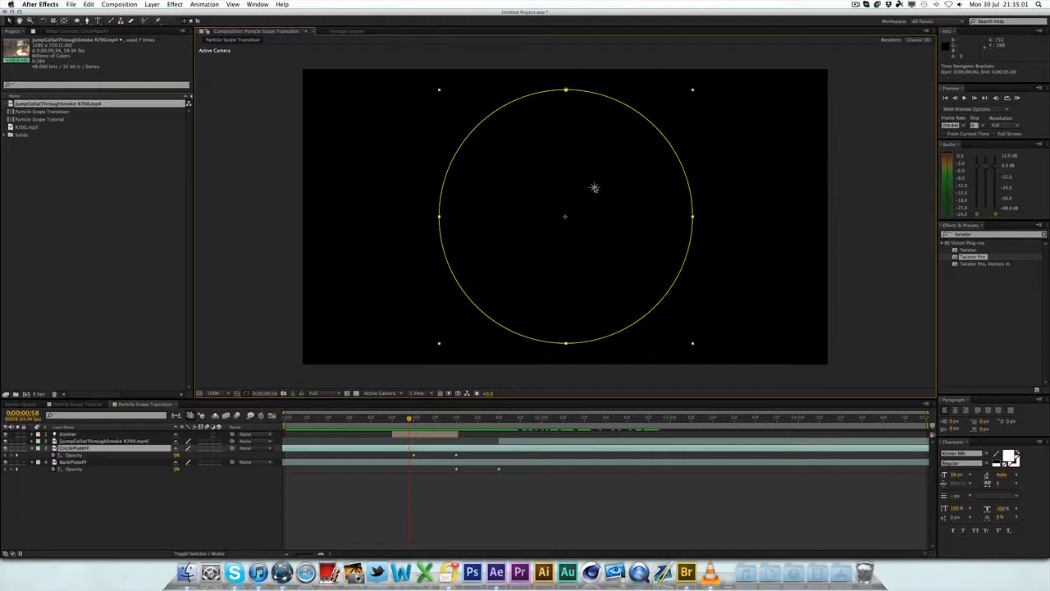
left_click(257, 345)
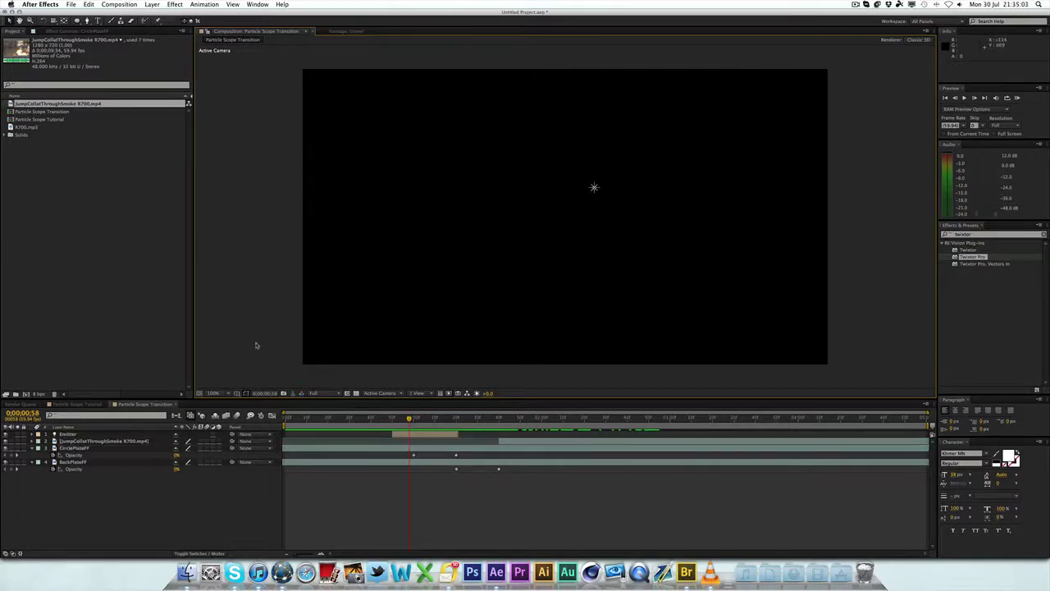
Create a new solid layer named Particles
left_click(152, 5)
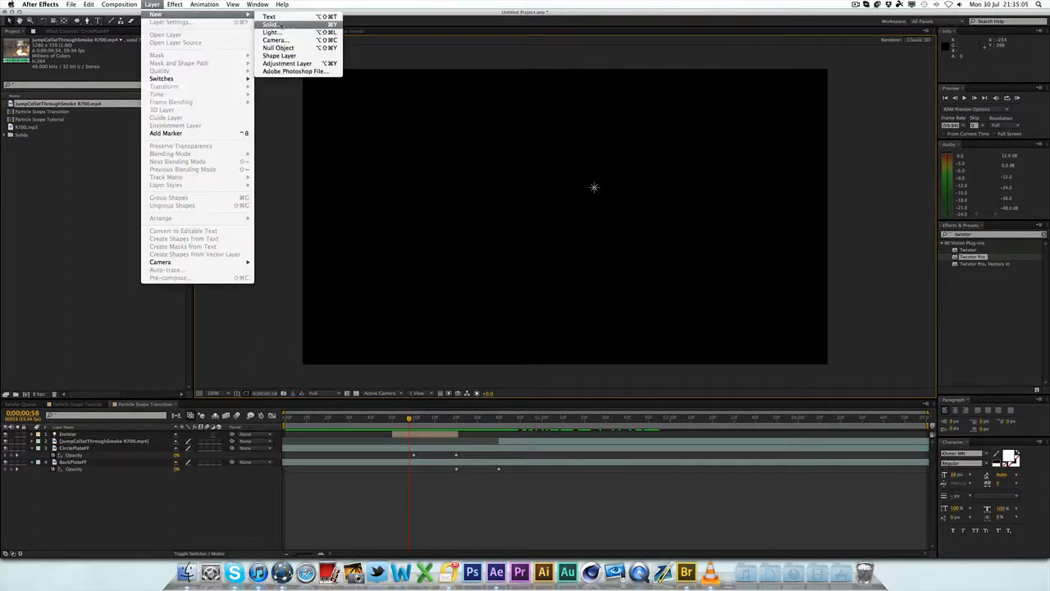
left_click(296, 14)
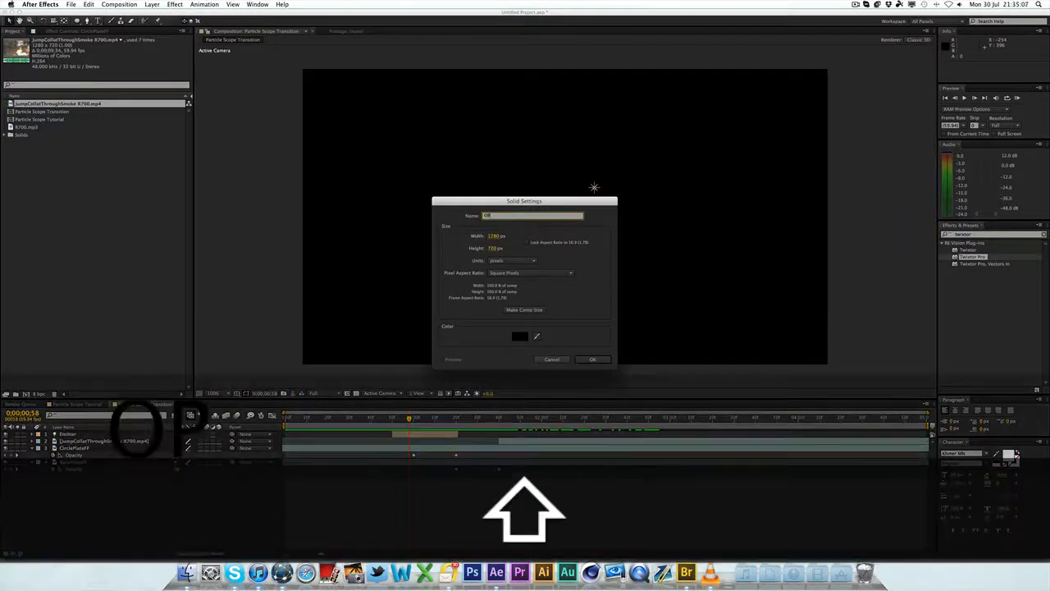
type("Particles")
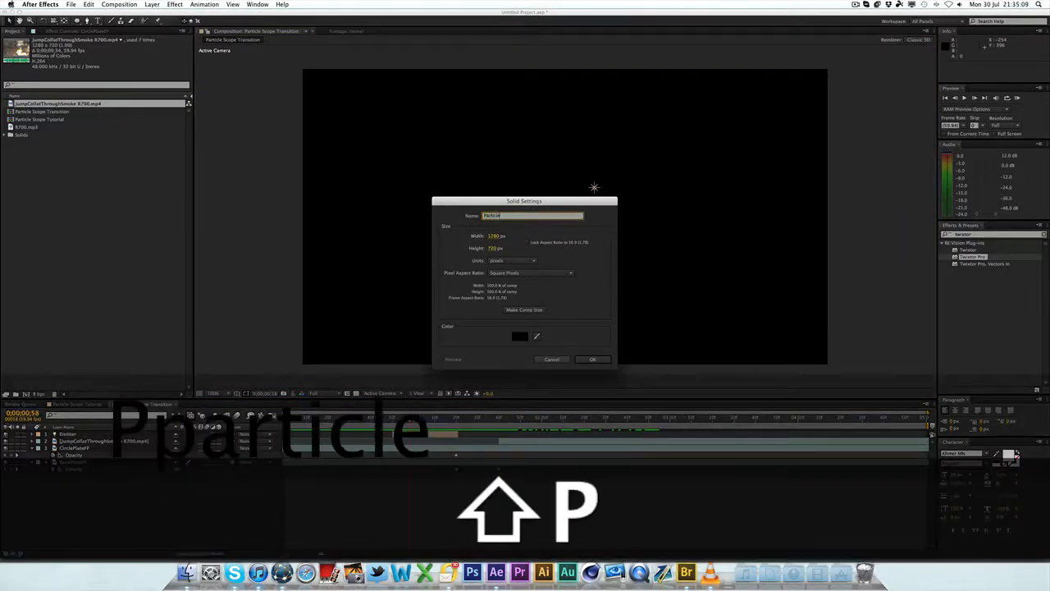
key("Return")
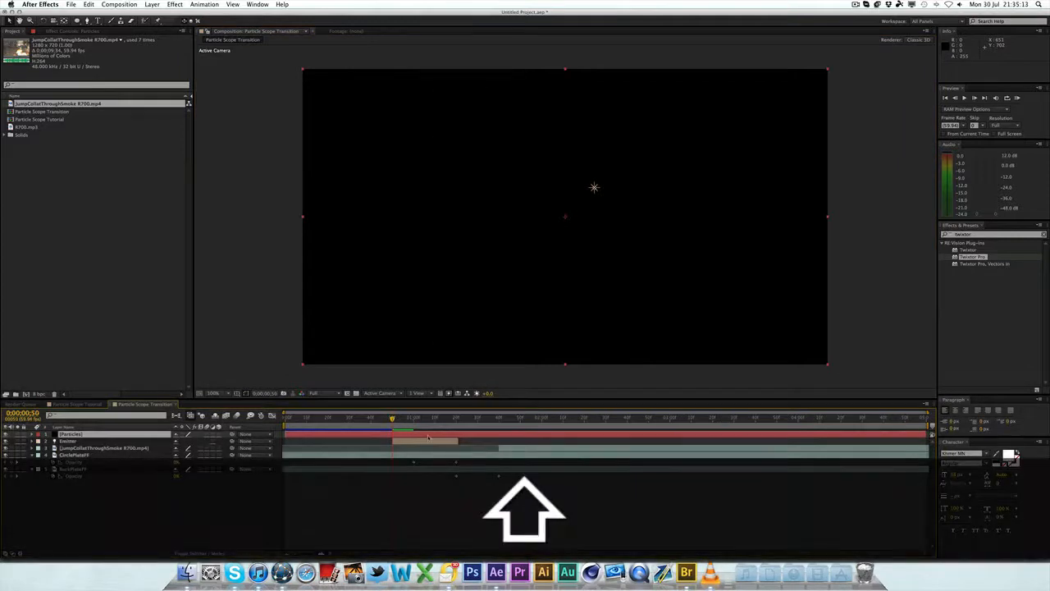
Trim the Particles layer's in and out points to match the Emitter's range
key("alt+bracketleft")
left_click(457, 419, "shift")
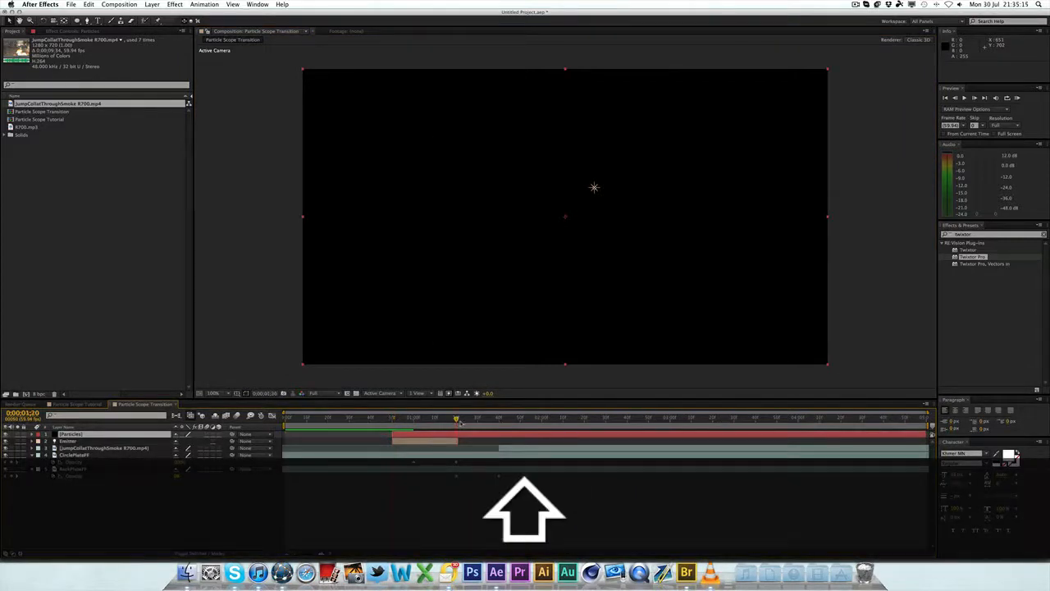
key("alt+bracketright")
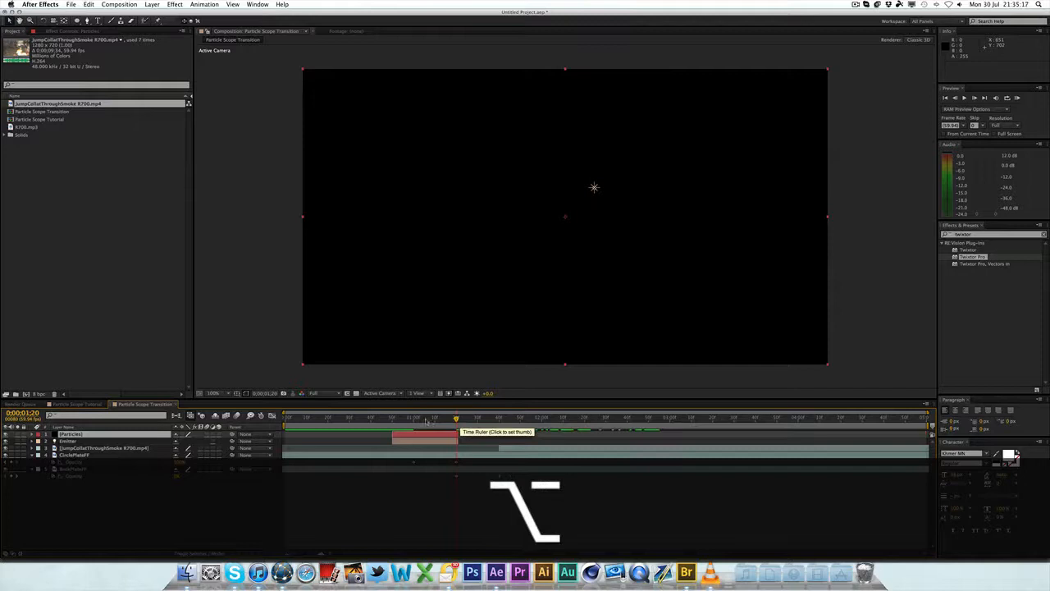
left_click(417, 418)
left_click(175, 4)
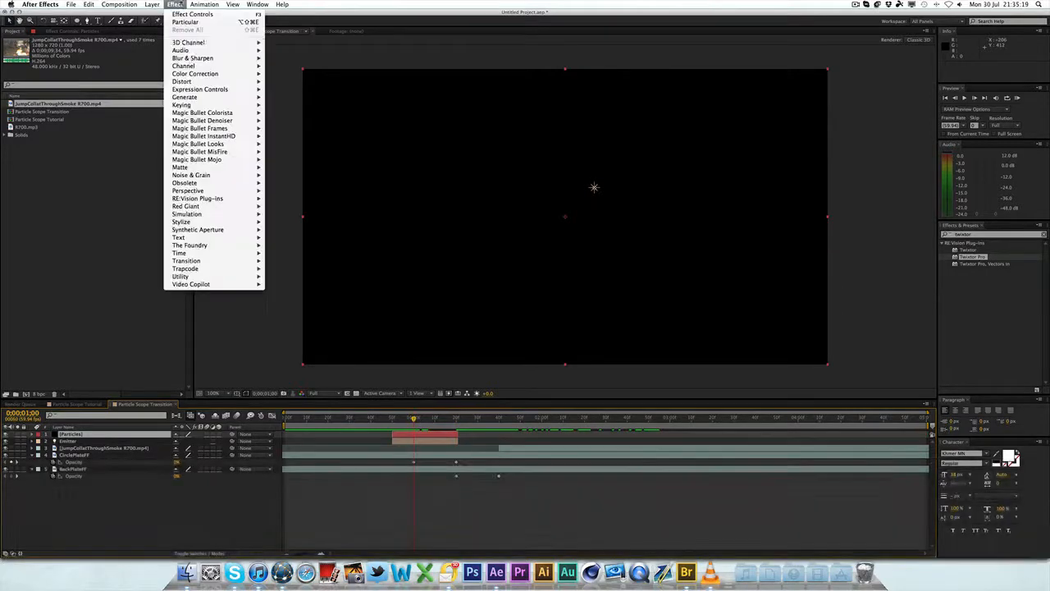
mouse_move(186, 268)
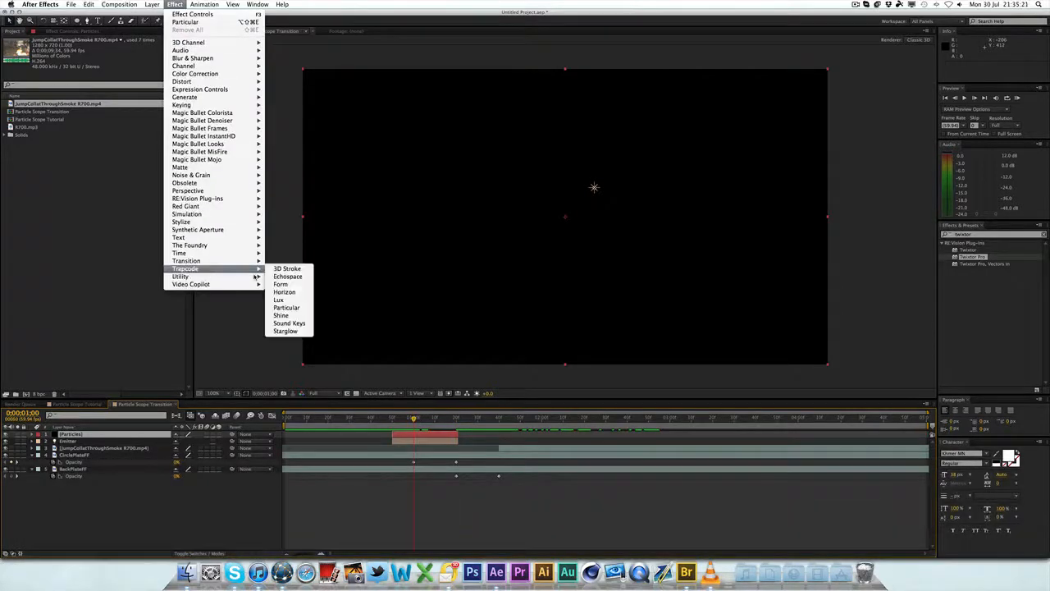
Apply Trapcode Particular to Particles and set its Emitter Type to Light(s)
left_click(287, 308)
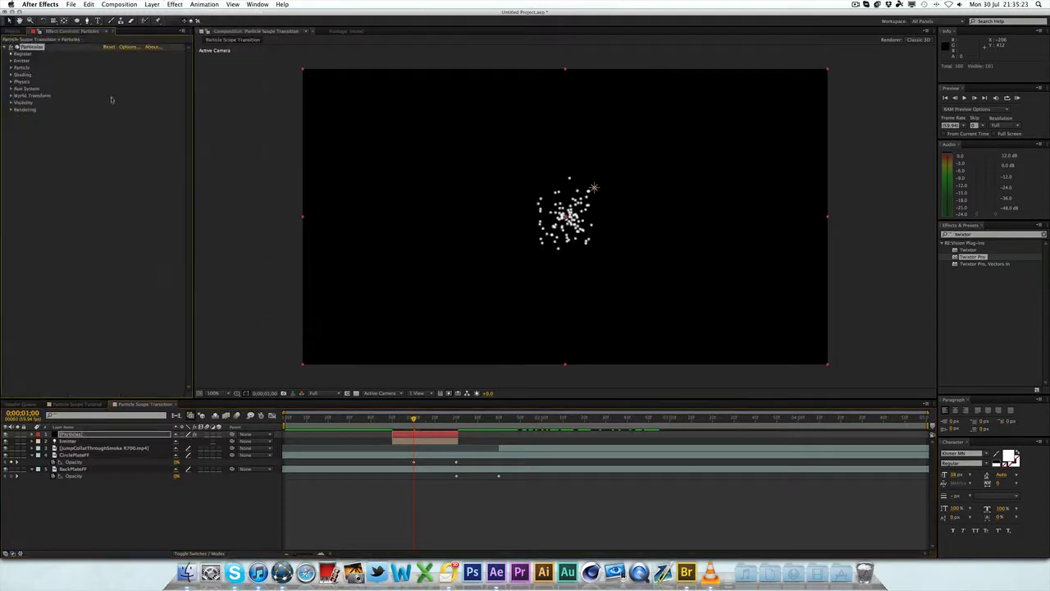
left_click(11, 60)
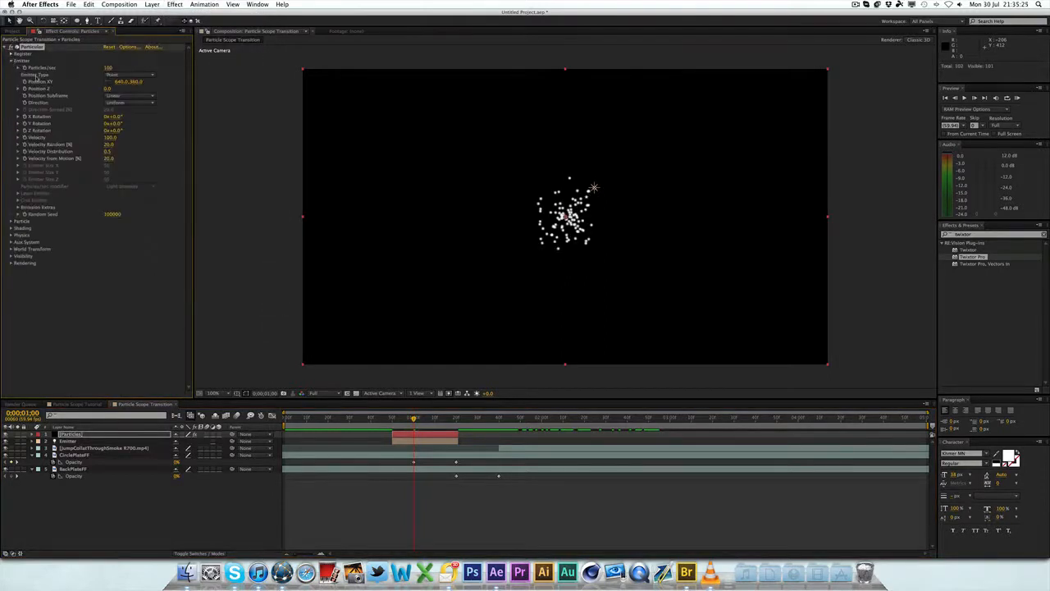
left_click(128, 75)
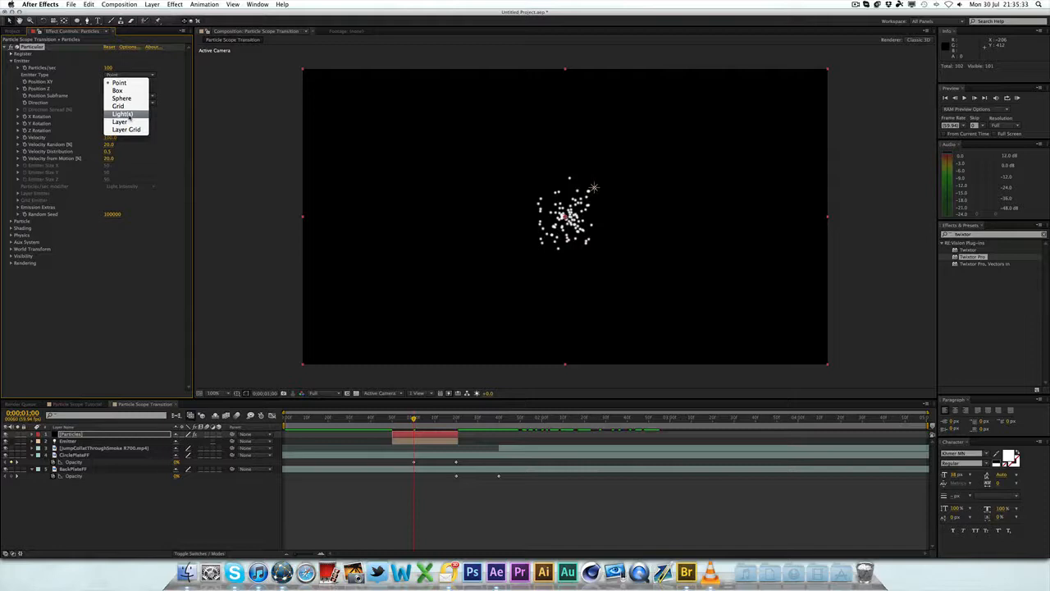
left_click(129, 114)
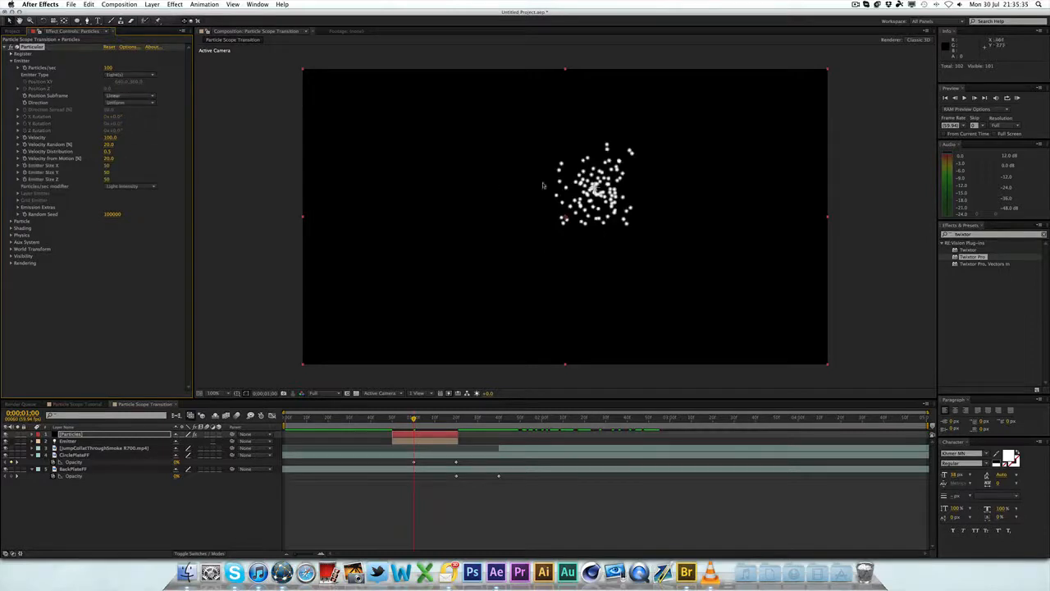
Check the Emitter light layer and hide the Particles layer
left_click(72, 441)
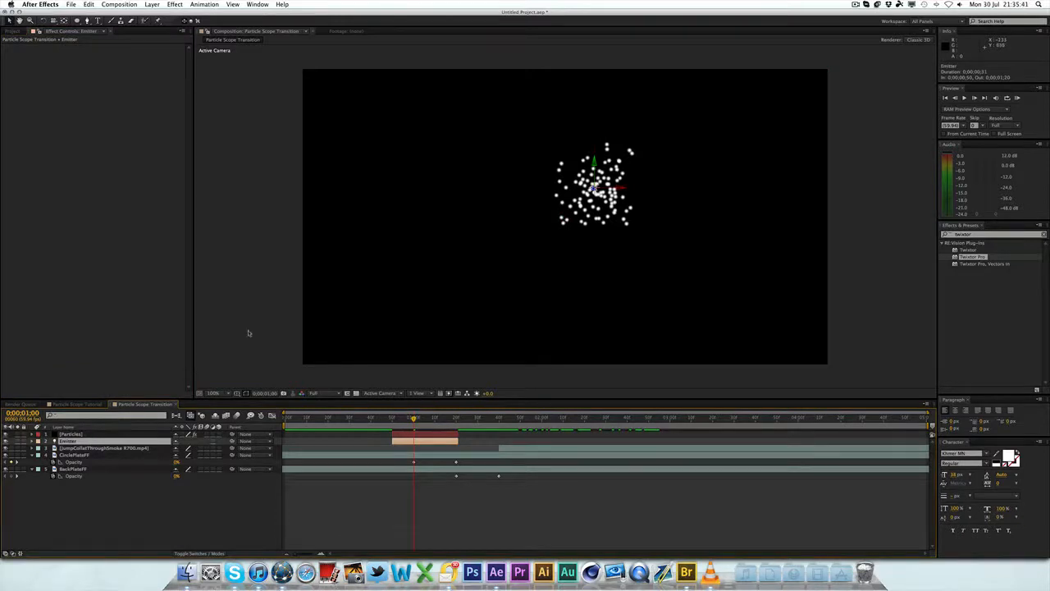
left_click(83, 434)
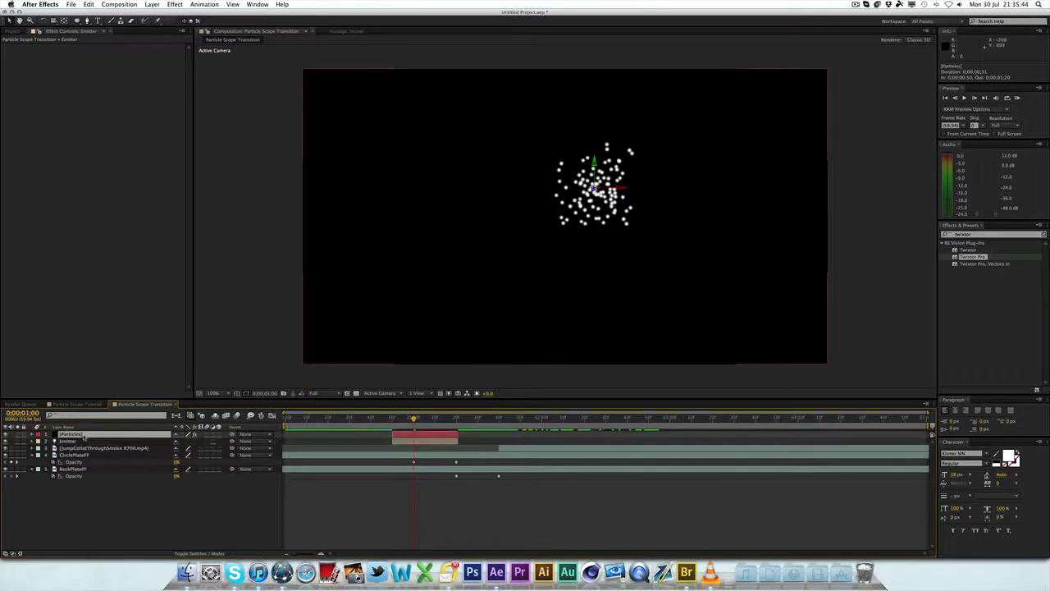
left_click(5, 434)
Copy the Mask Path from the circle layer CircleMattF
left_click(72, 441)
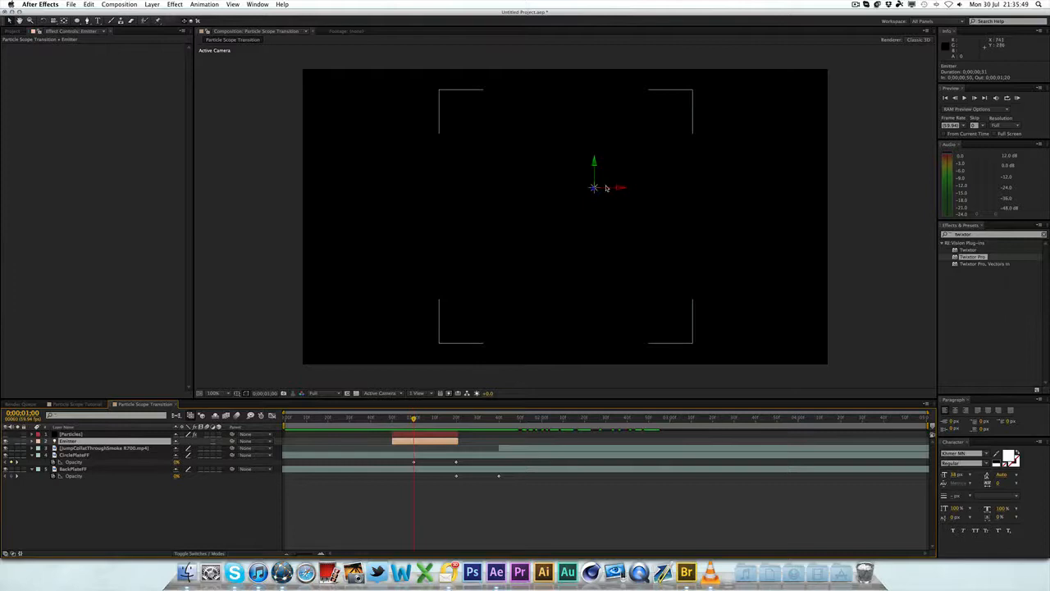
left_click(85, 455)
key("m")
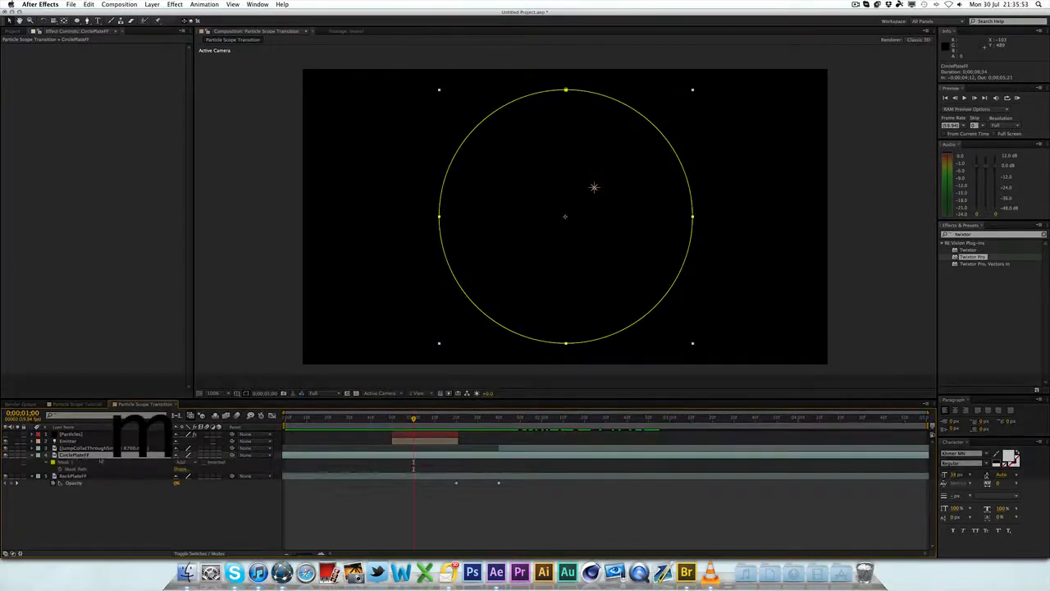
left_click(78, 469)
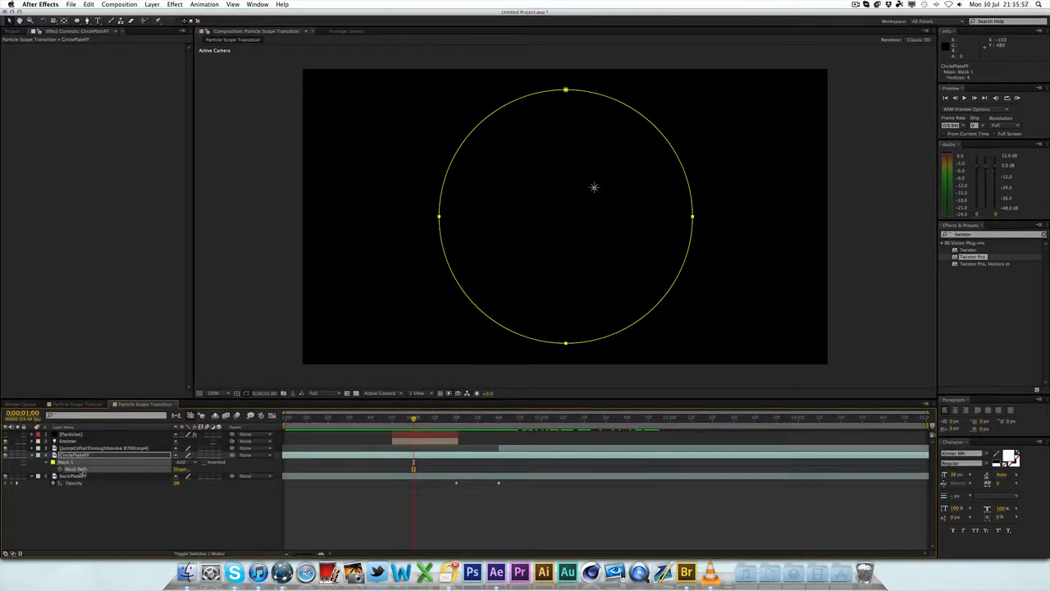
key("super+c")
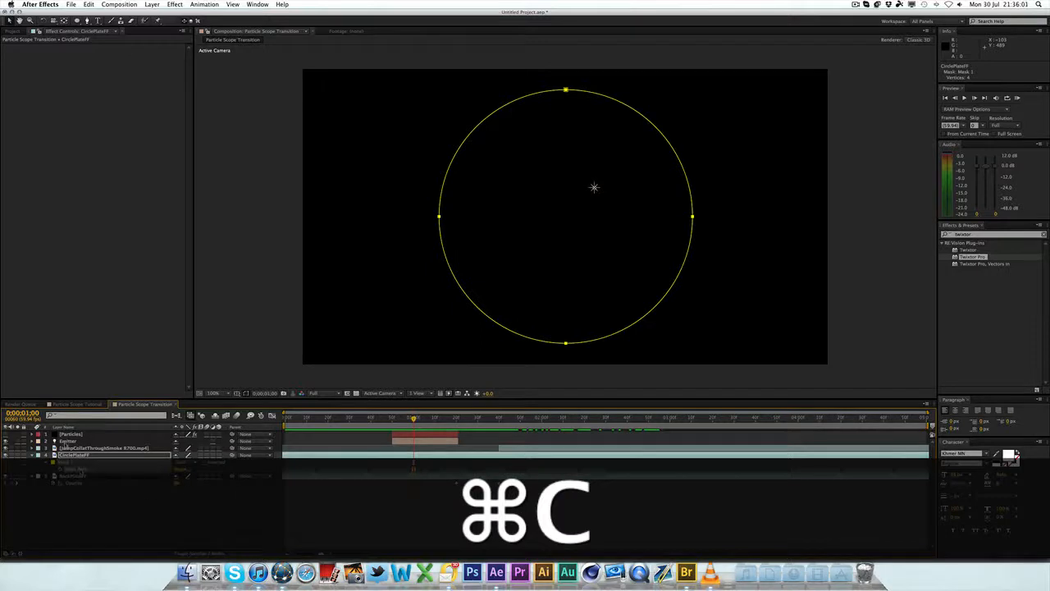
Paste the mask path into the Emitter's Position as keyframes
left_click(69, 442)
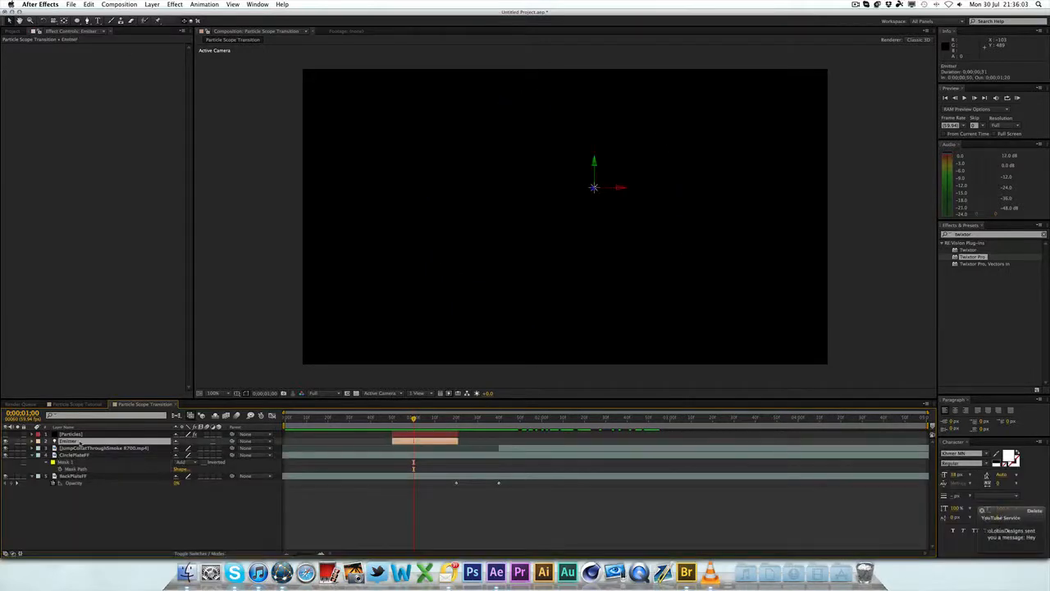
key("p")
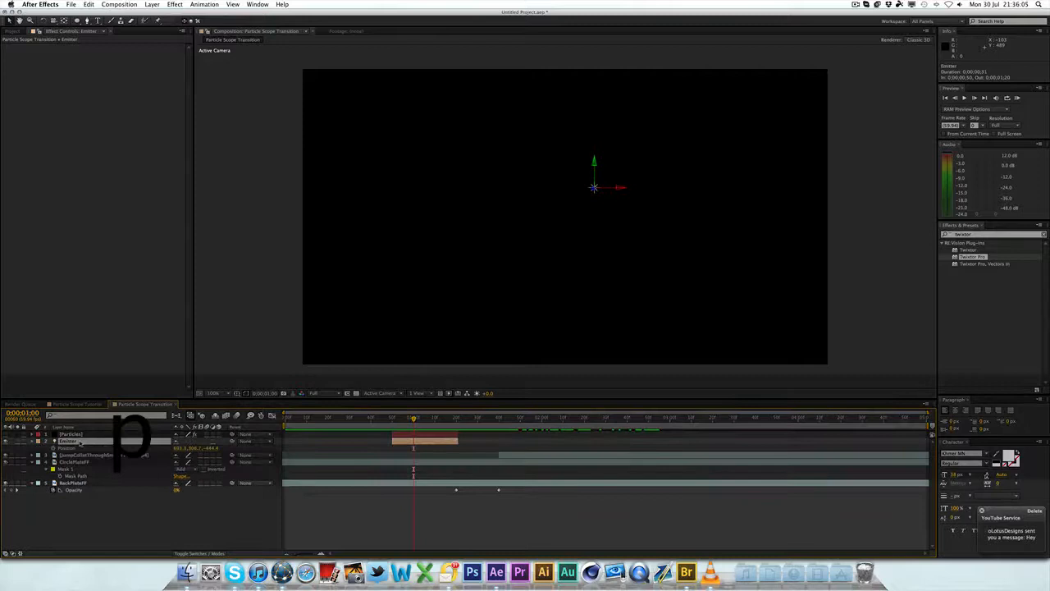
left_click(68, 449)
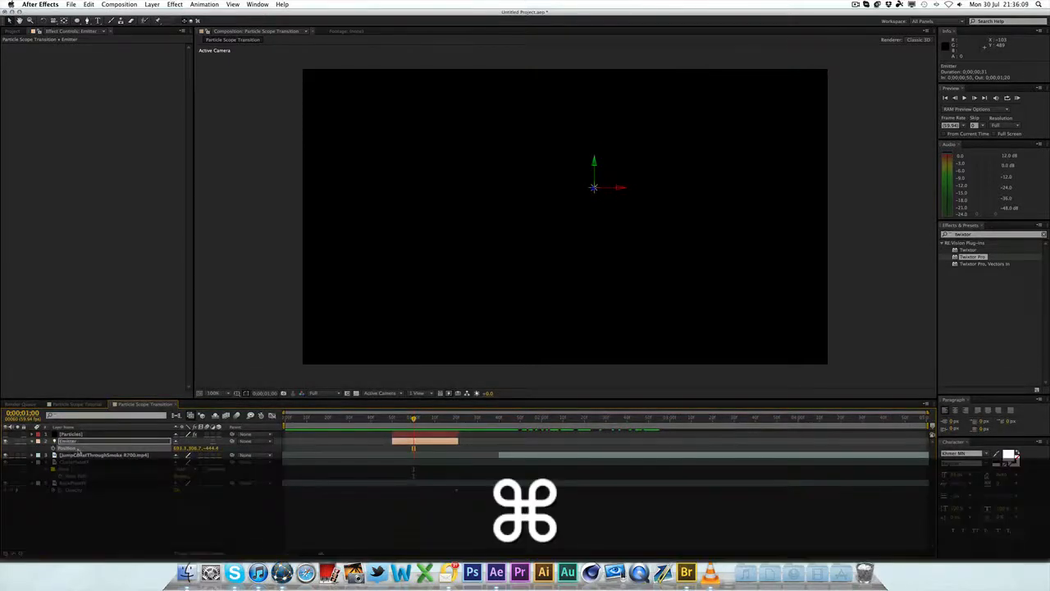
key("super+v")
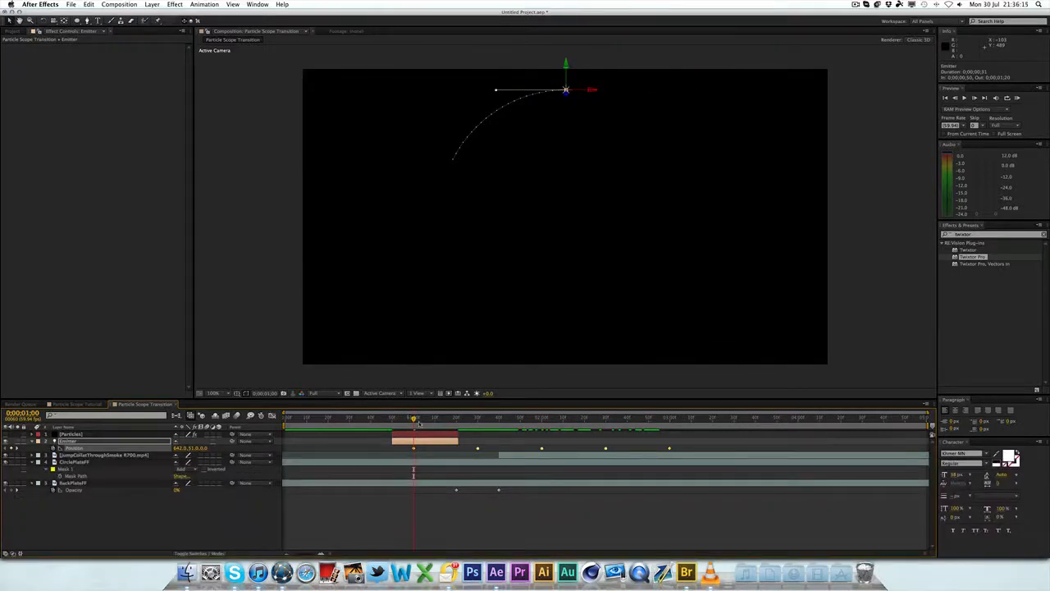
Scrub the timeline to find the frame where the scope footage appears
mouse_move(415, 419)
left_mouse_down()
mouse_move(576, 419)
mouse_move(392, 419)
mouse_move(395, 449)
left_mouse_up()
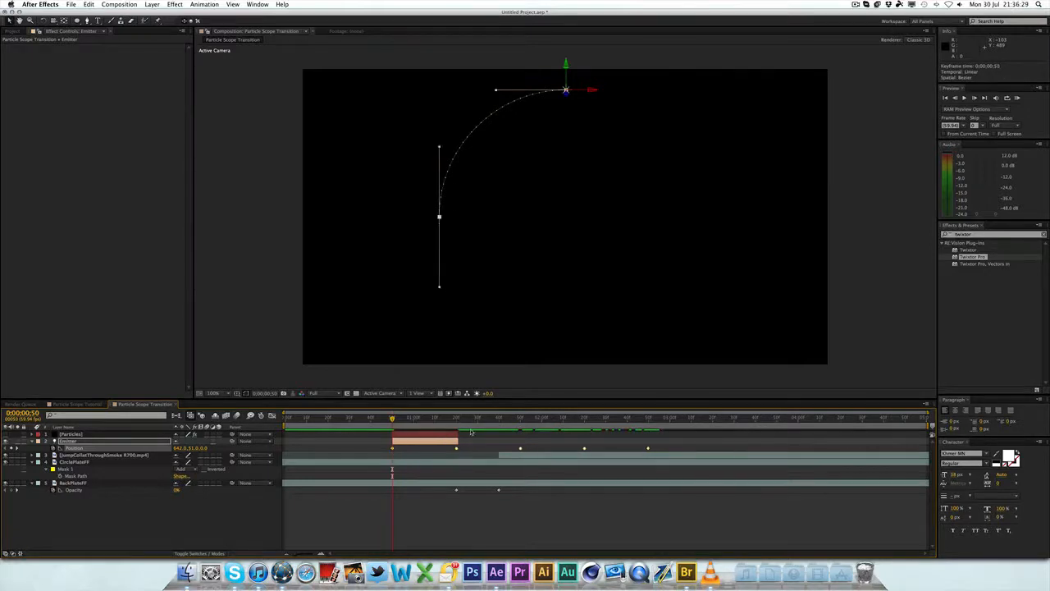
left_click_drag(460, 419, 456, 419)
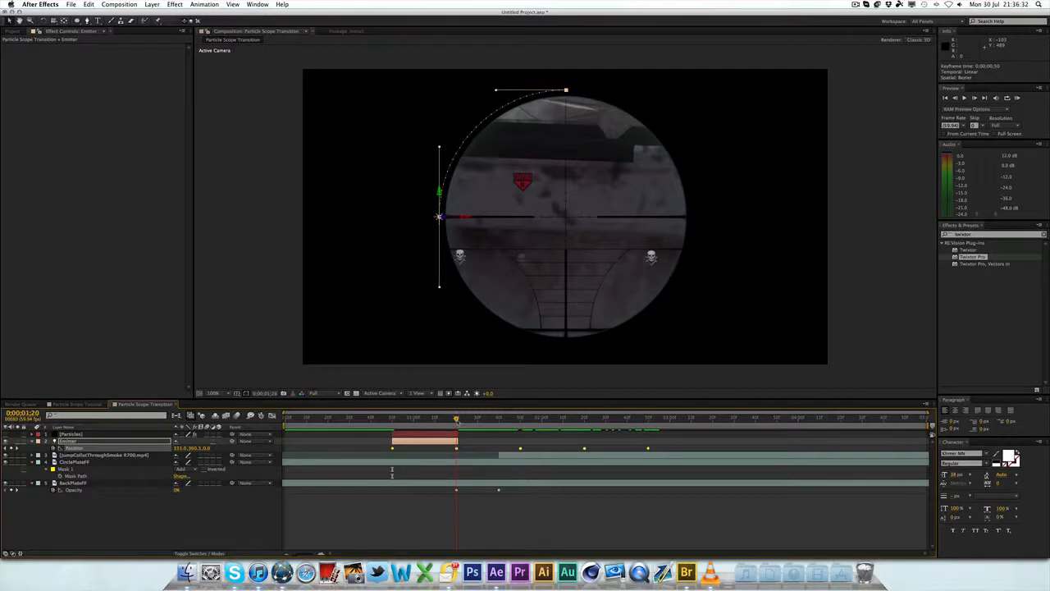
left_click_drag(457, 419, 426, 420)
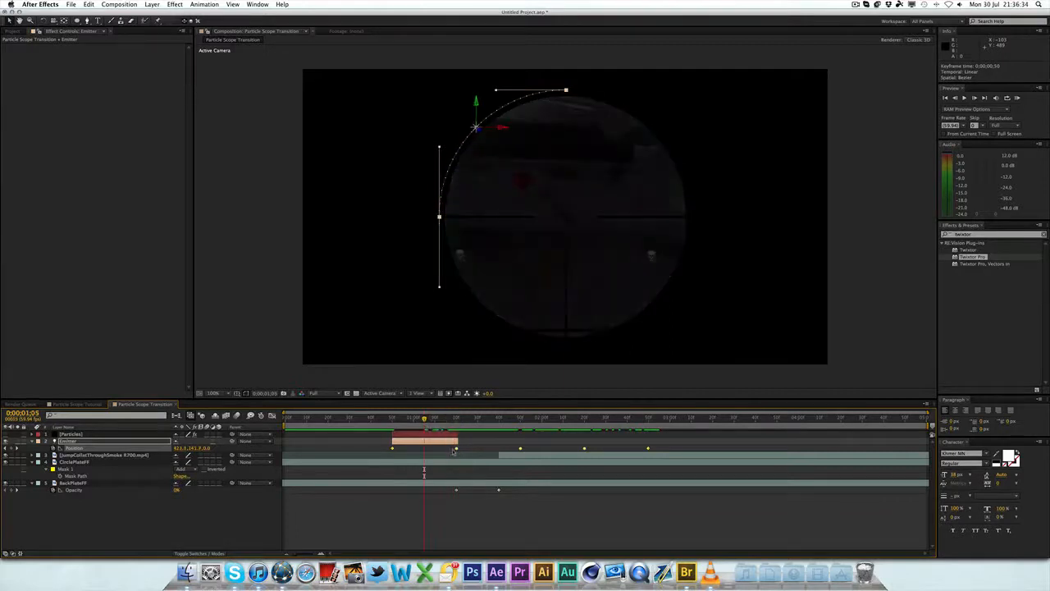
key("k")
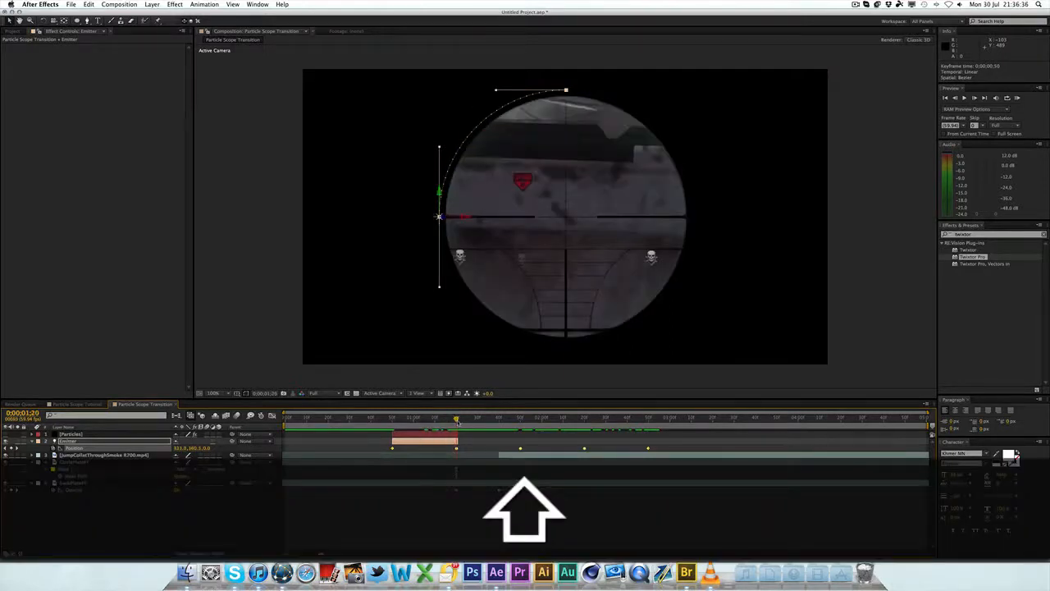
key("u")
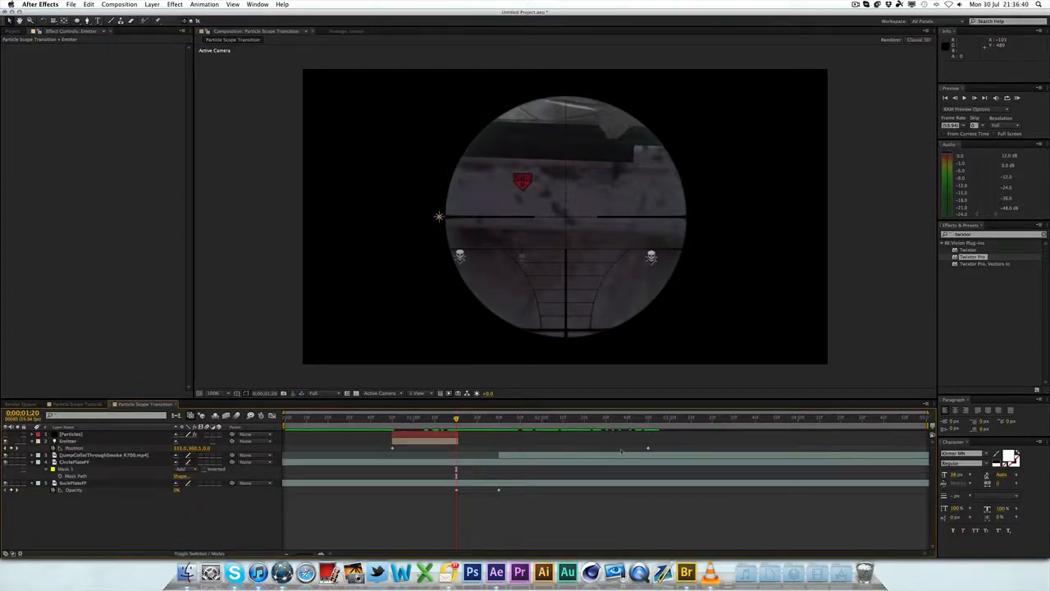
Drag the Emitter's last Position keyframe to the scope-reveal time and check the circuit
left_click(68, 441)
left_click_drag(649, 449, 456, 449)
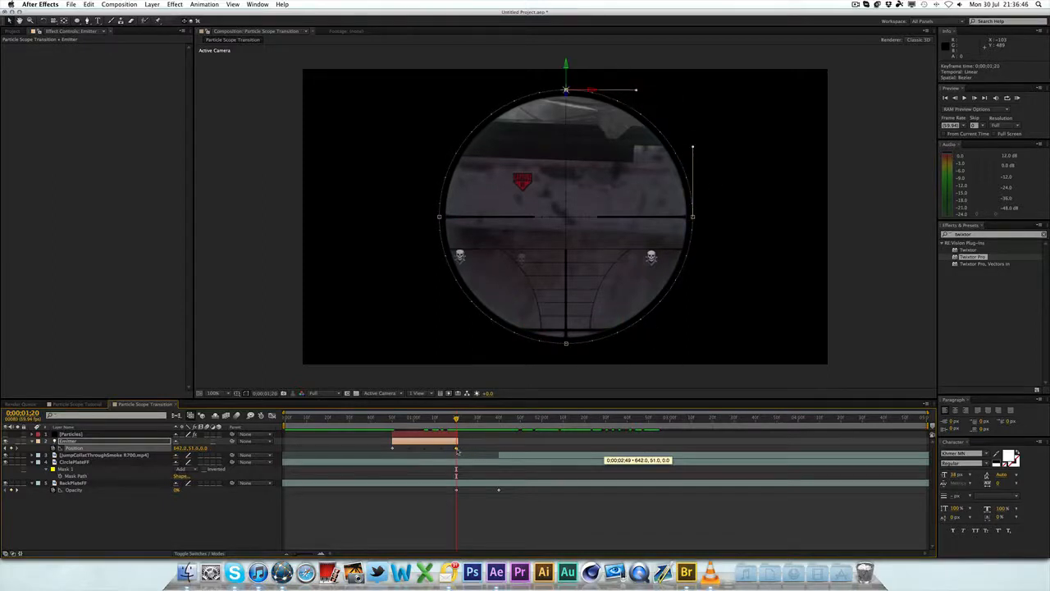
left_click_drag(392, 418, 455, 418)
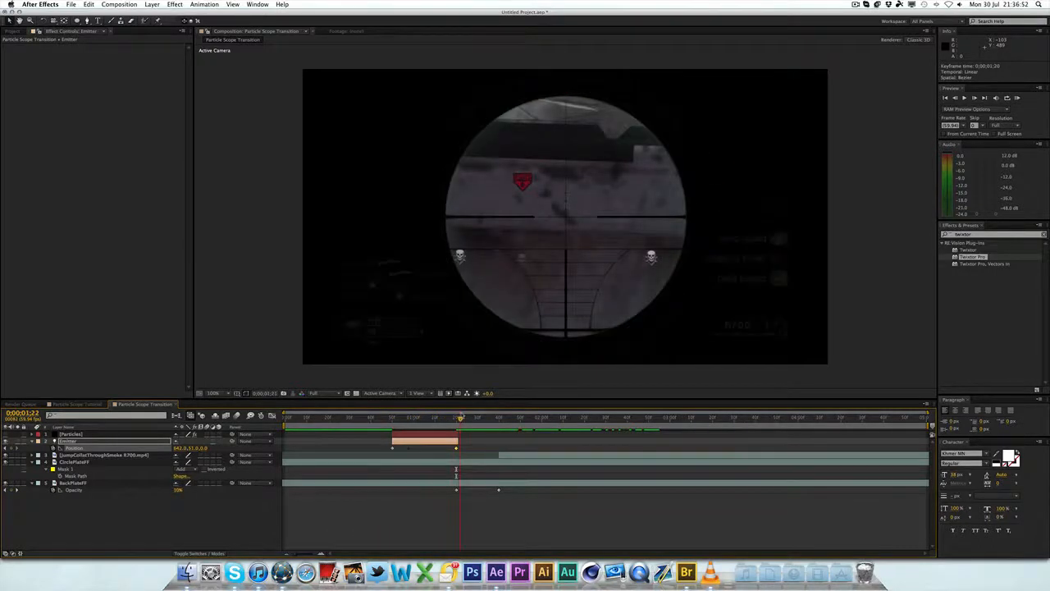
left_click_drag(456, 418, 398, 418)
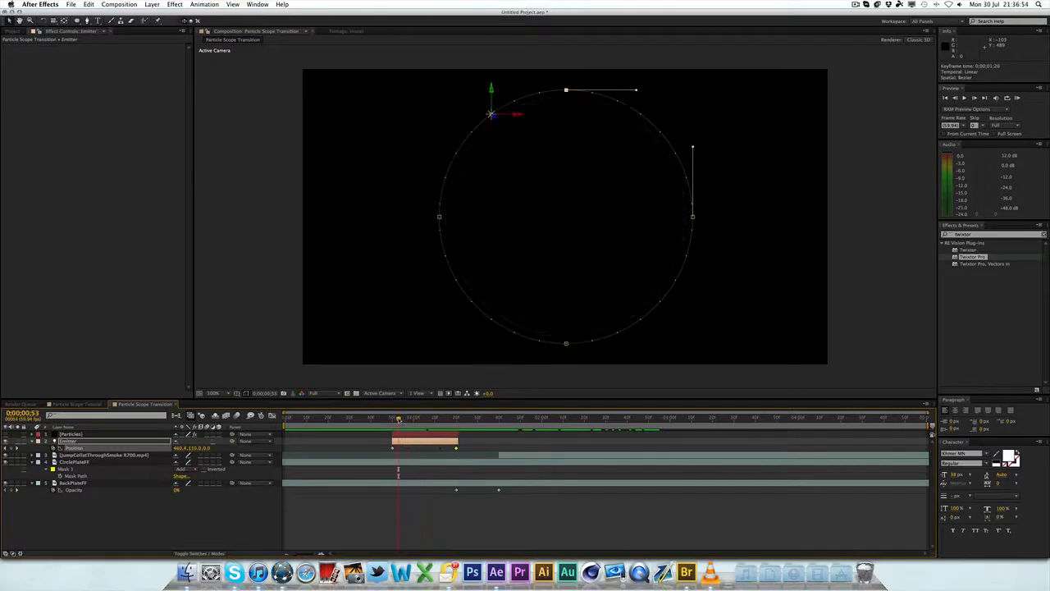
Enable the Particles layer, preview the emitter trail and show its Particular settings
left_click(7, 433)
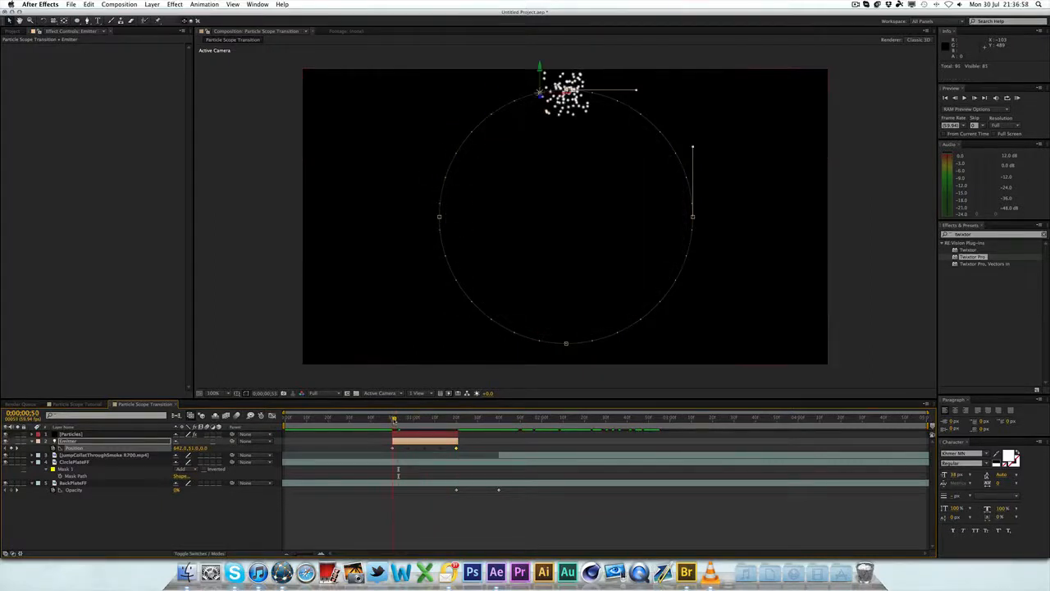
mouse_move(398, 418)
left_mouse_down()
mouse_move(439, 418)
mouse_move(394, 418)
left_mouse_up()
left_click(404, 437)
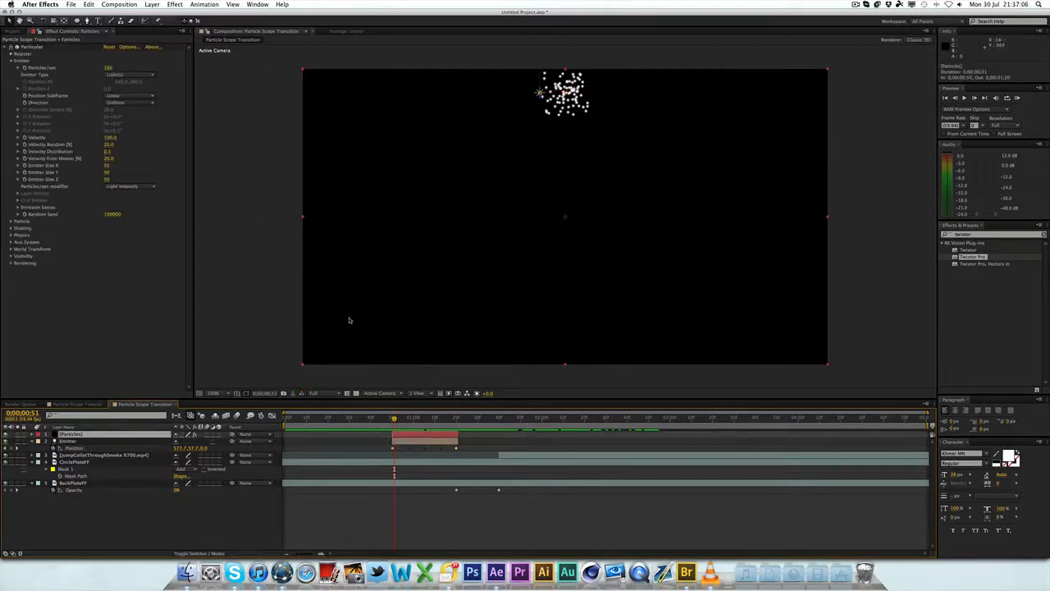
left_click_drag(328, 551, 348, 551)
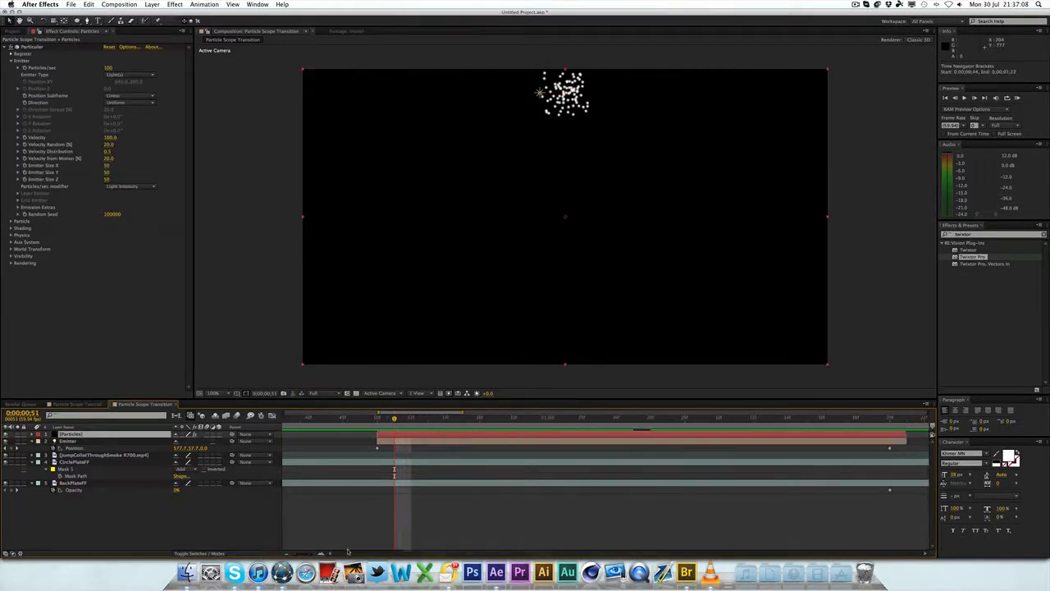
Keyframe Particles/sec from 0 at layer start to 750 two frames later
left_click(378, 418)
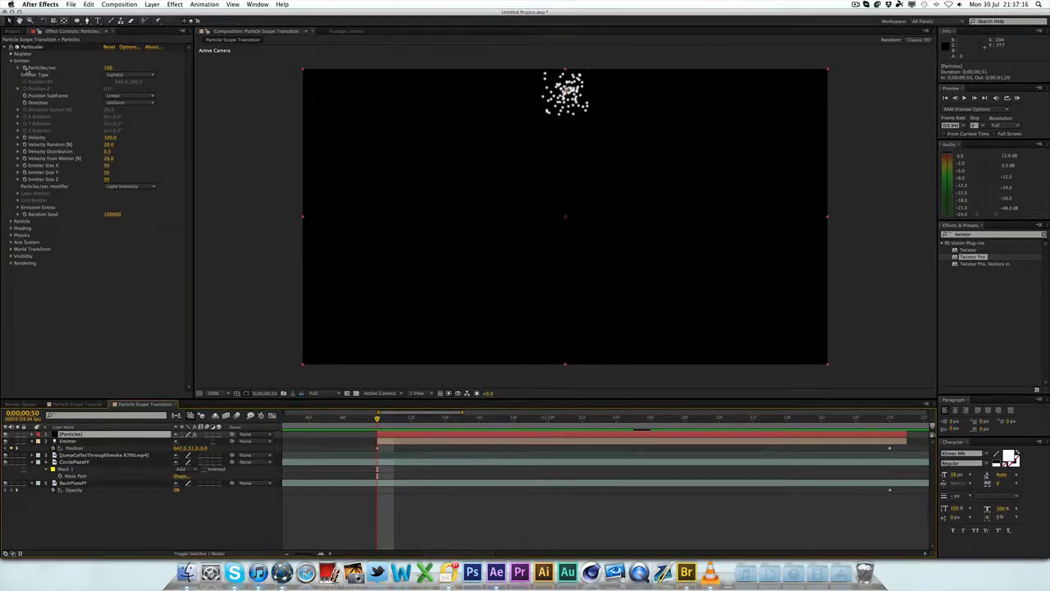
left_click(110, 67)
type("0")
key("Return")
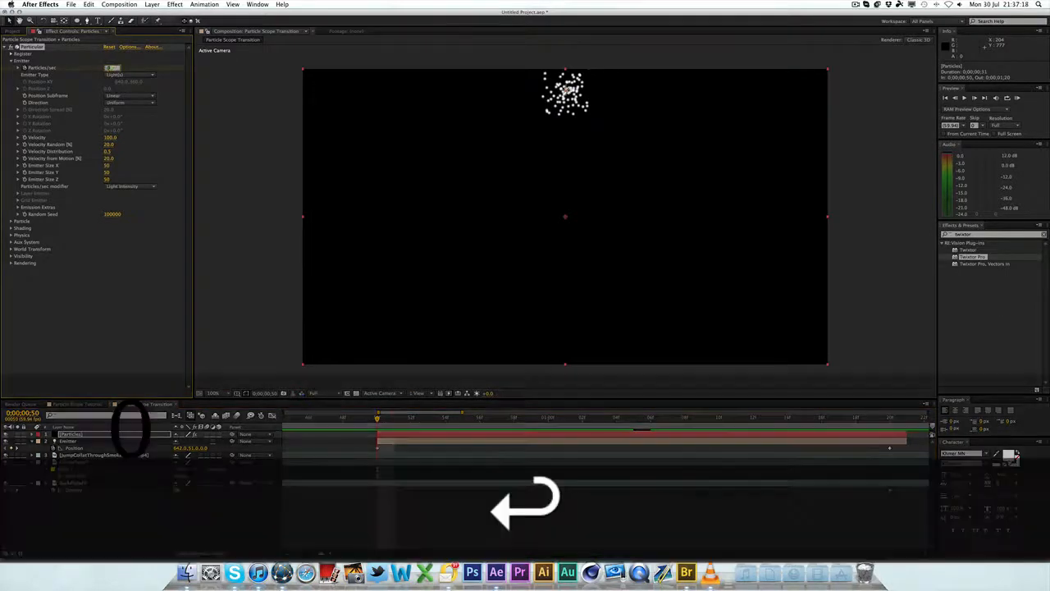
key("super+Right")
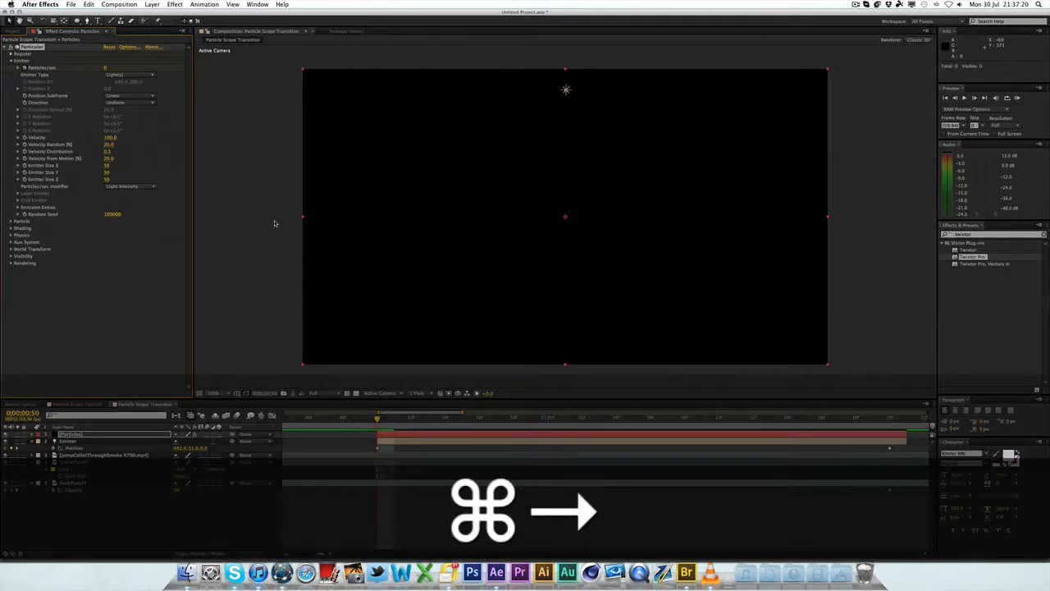
key("super+Right")
key("super+Right")
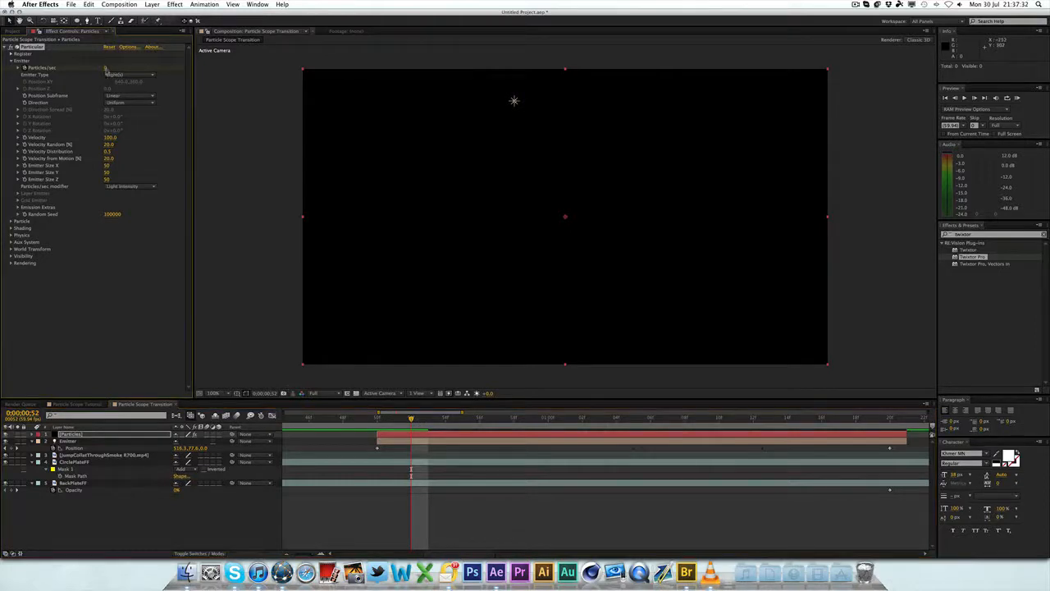
left_click(108, 69)
type("750")
key("Return")
Scrub and RAM preview the particles trailing around the scope circle
left_click_drag(406, 418, 757, 415)
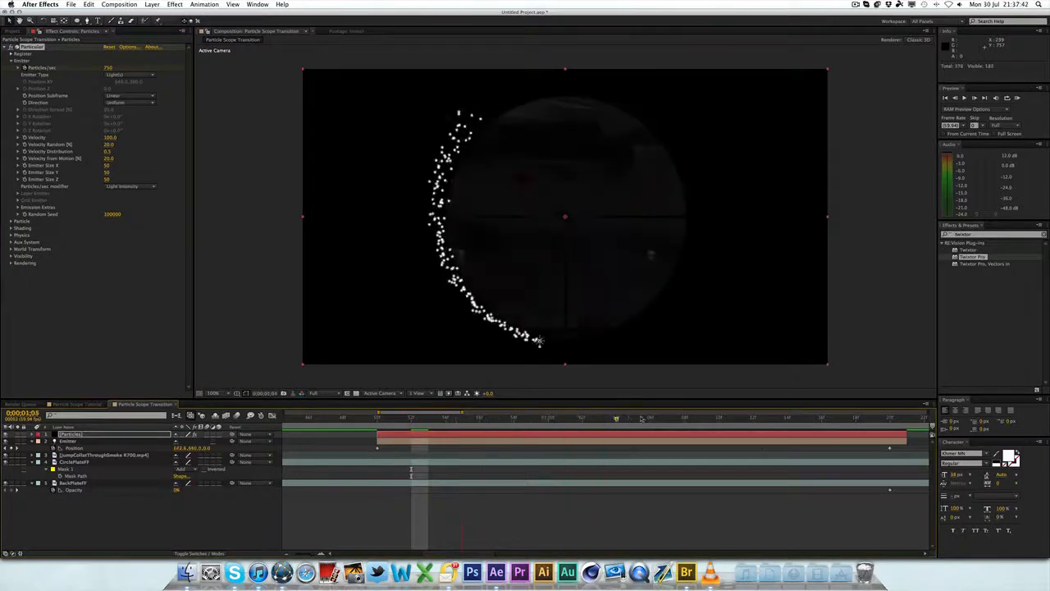
mouse_move(757, 415)
left_mouse_down()
mouse_move(446, 418)
mouse_move(890, 420)
left_mouse_up()
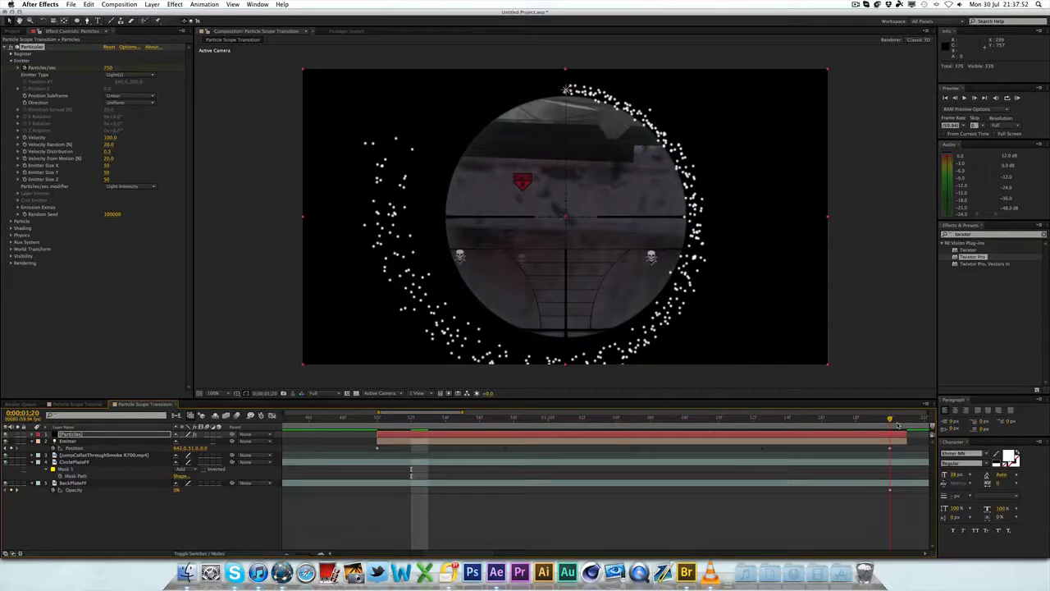
left_click_drag(525, 553, 484, 552)
key("space")
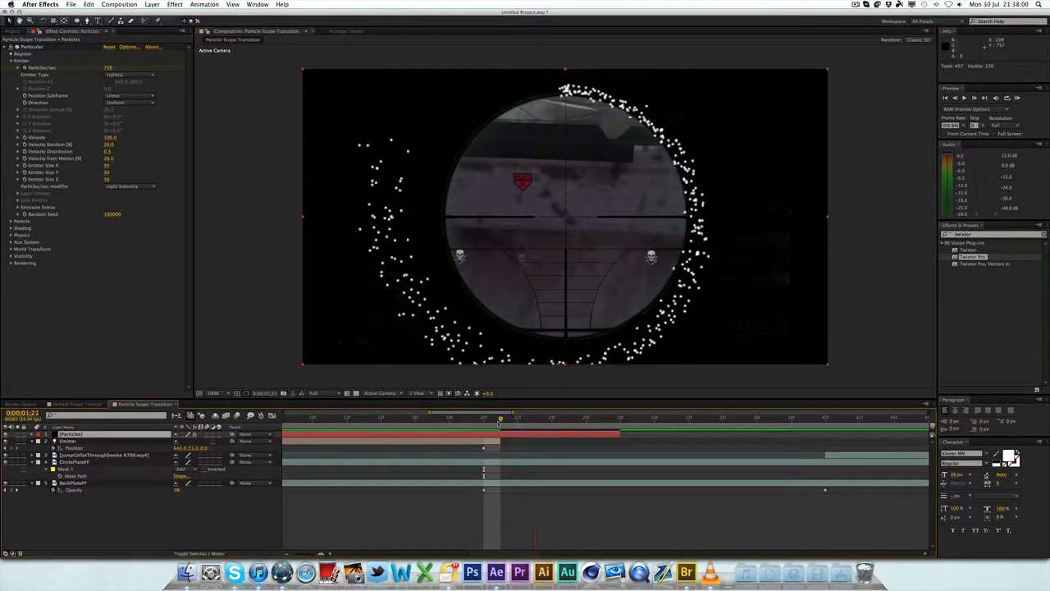
Stop the preview and trim the Particles layer's out-point in its own view
key("space")
double_click(613, 434)
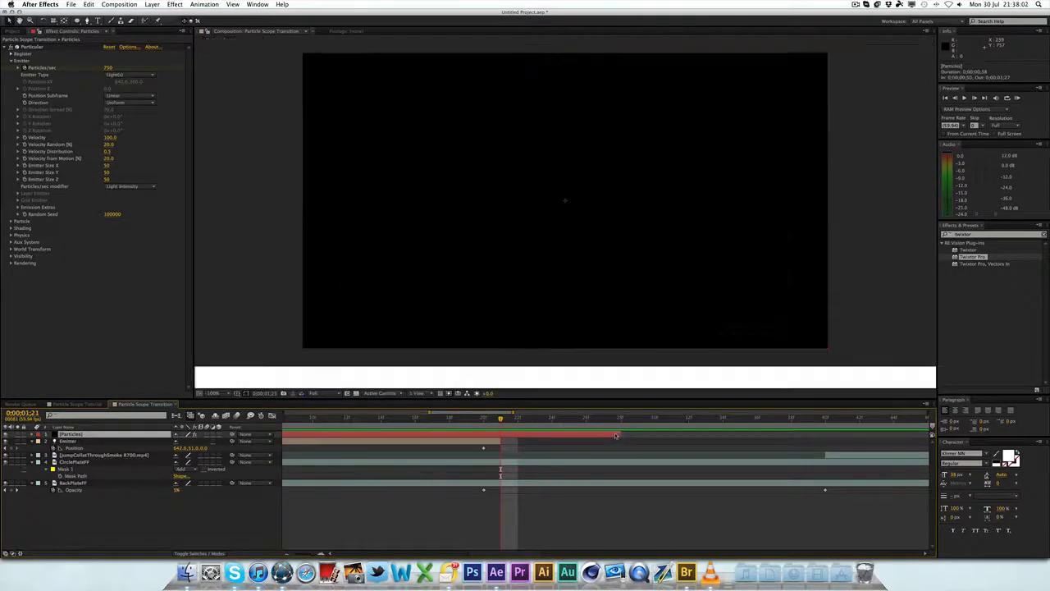
key("alt+bracketright")
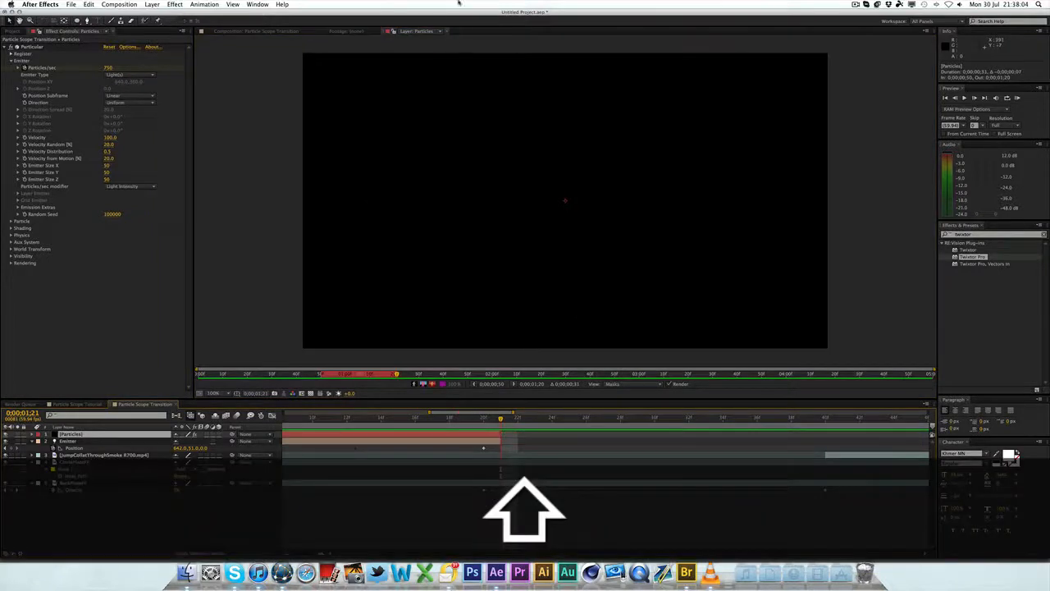
left_click(450, 32)
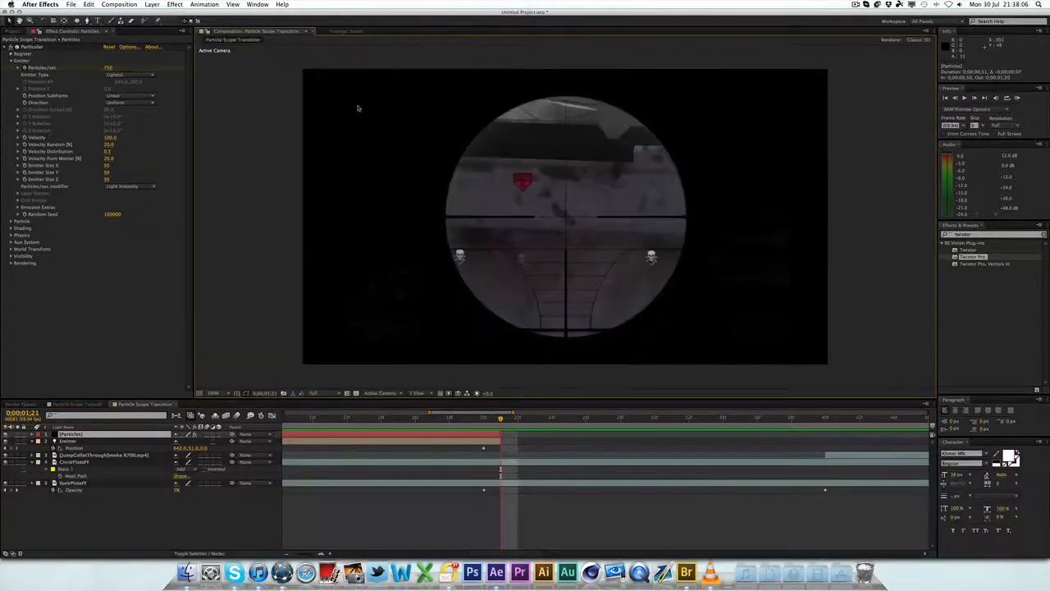
Re-trim the Particles layer's end and drag it further along the timeline
left_click_drag(499, 418, 485, 418)
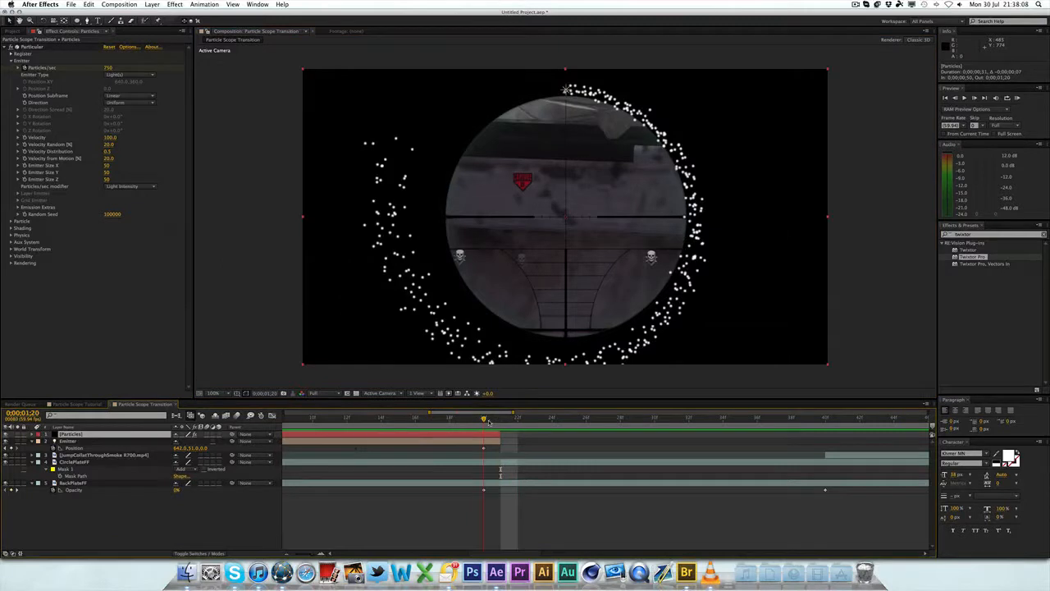
key("alt+bracketright")
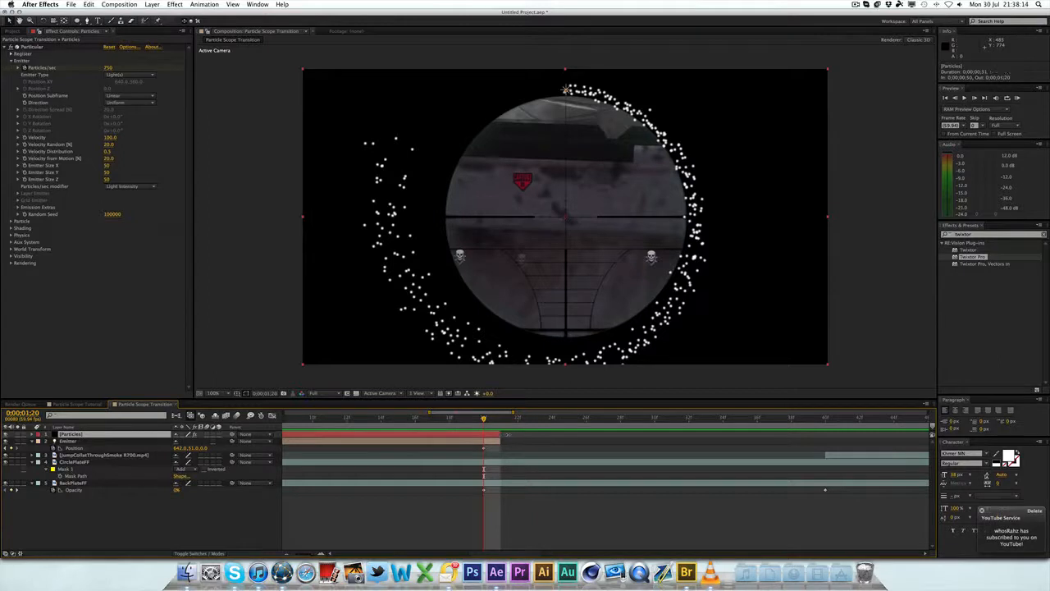
left_click_drag(500, 433, 569, 434)
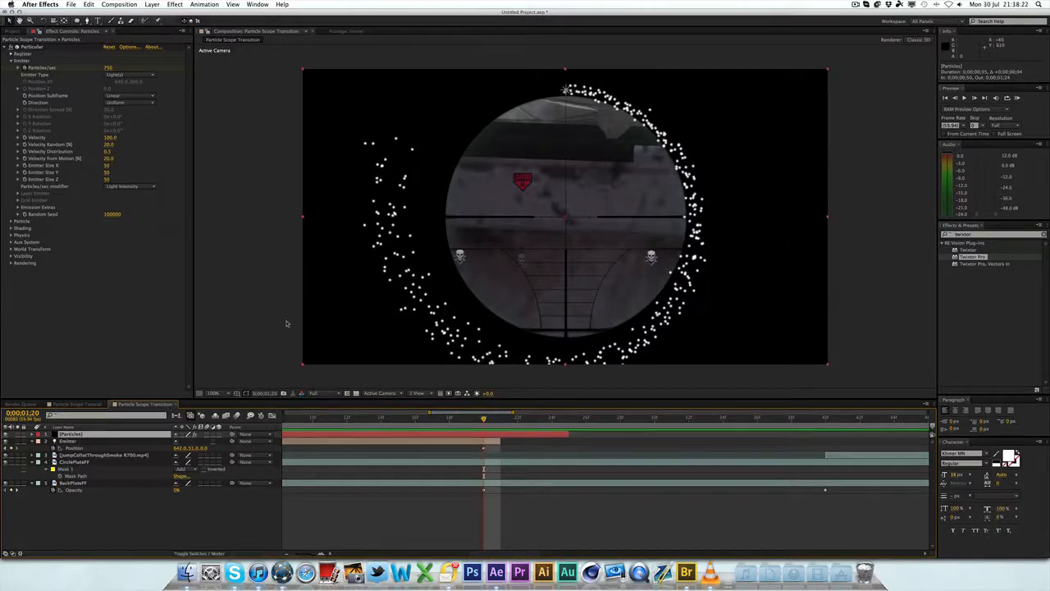
Reveal Particles/sec in the timeline and keyframe it to 0 at a later frame
left_click(54, 433)
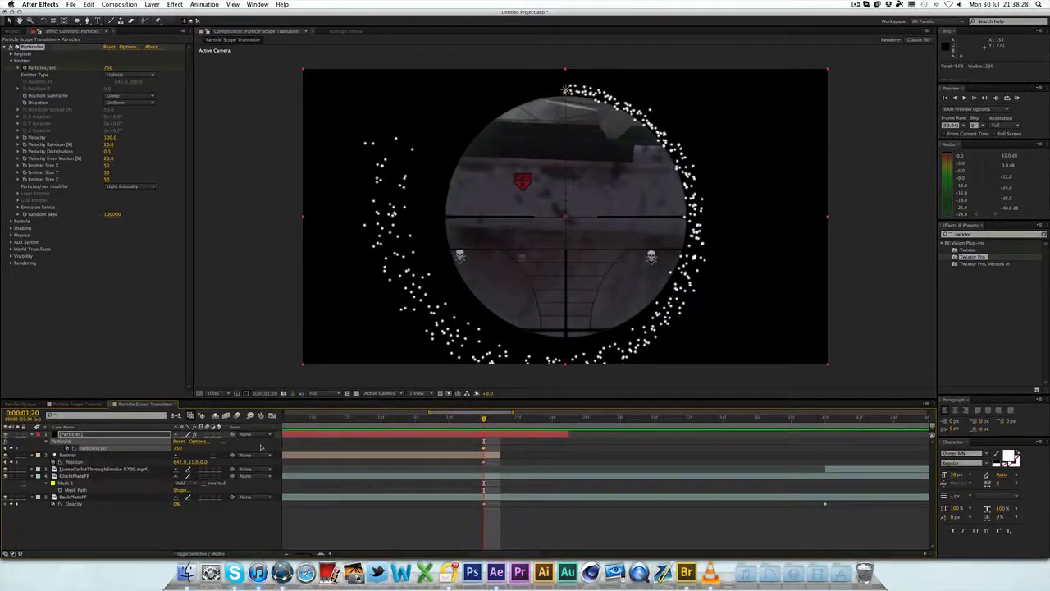
left_click(518, 418)
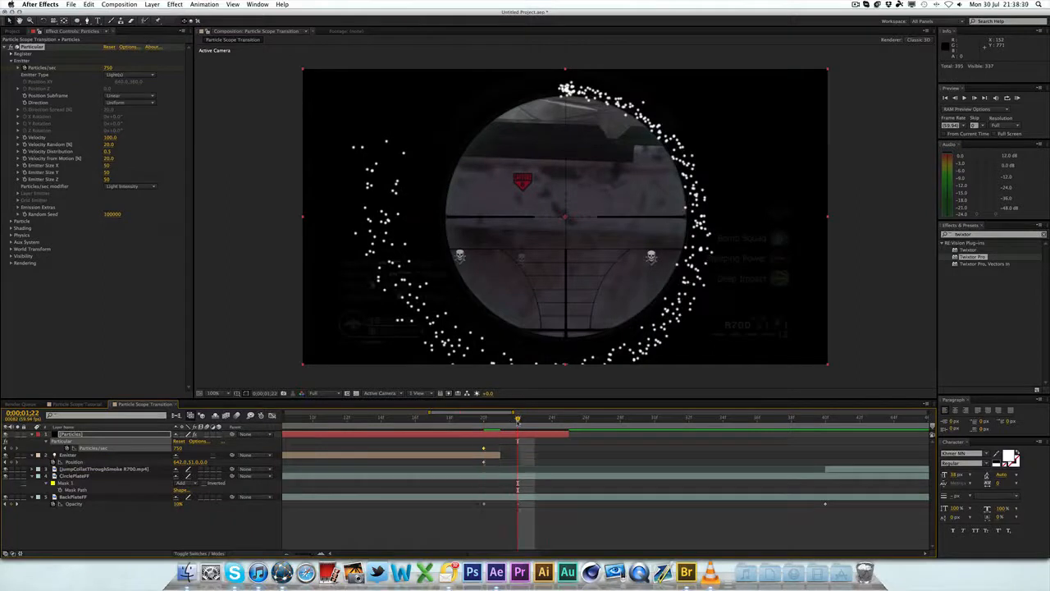
left_click(179, 447)
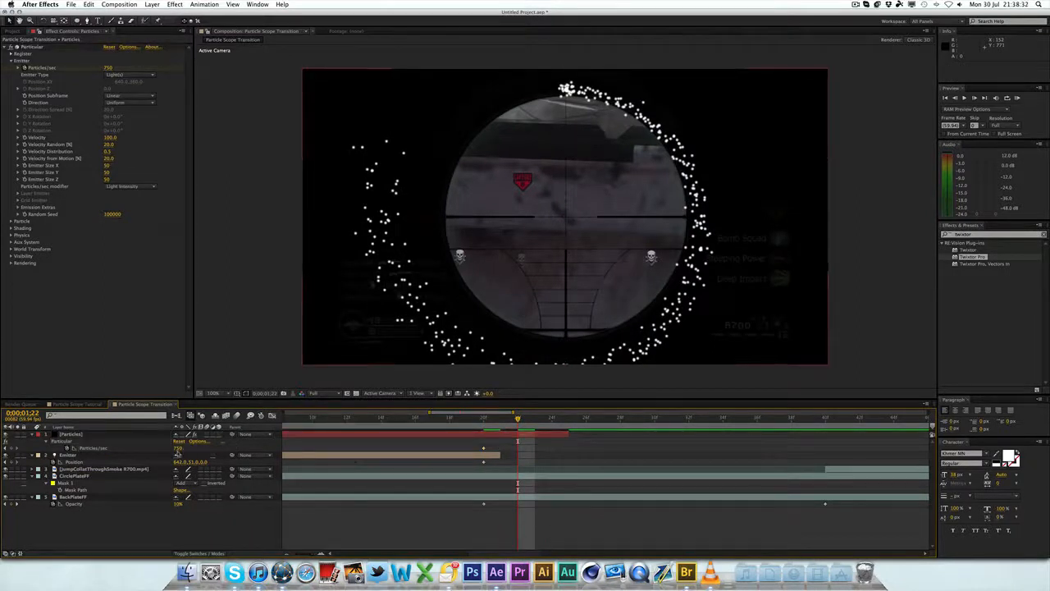
key("Return")
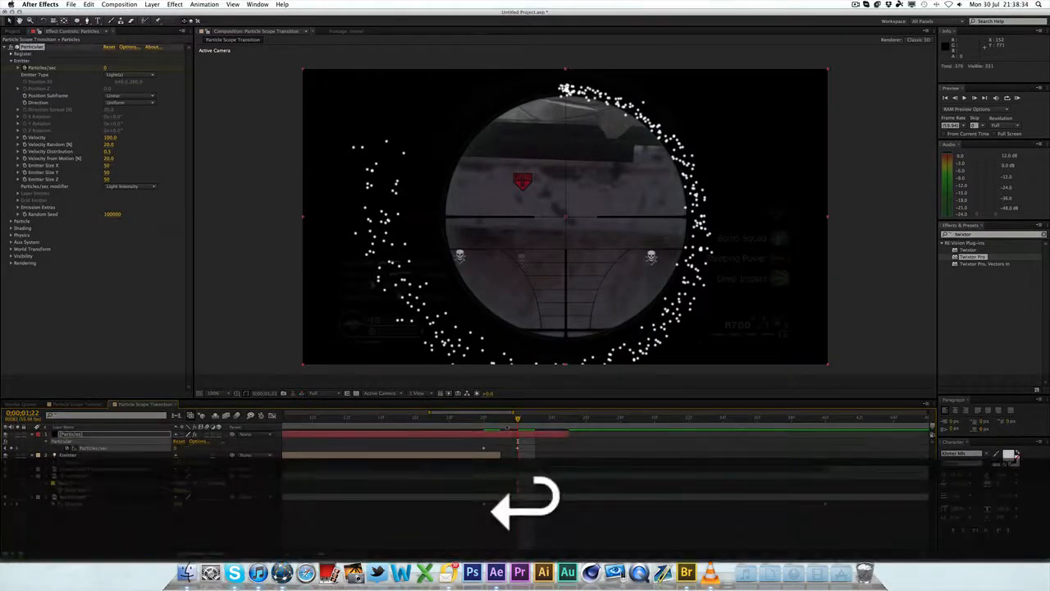
Reposition the emission-rate keyframes near the scope reveal and scrub to check the drop from 750 to 0
left_click_drag(517, 418, 484, 418)
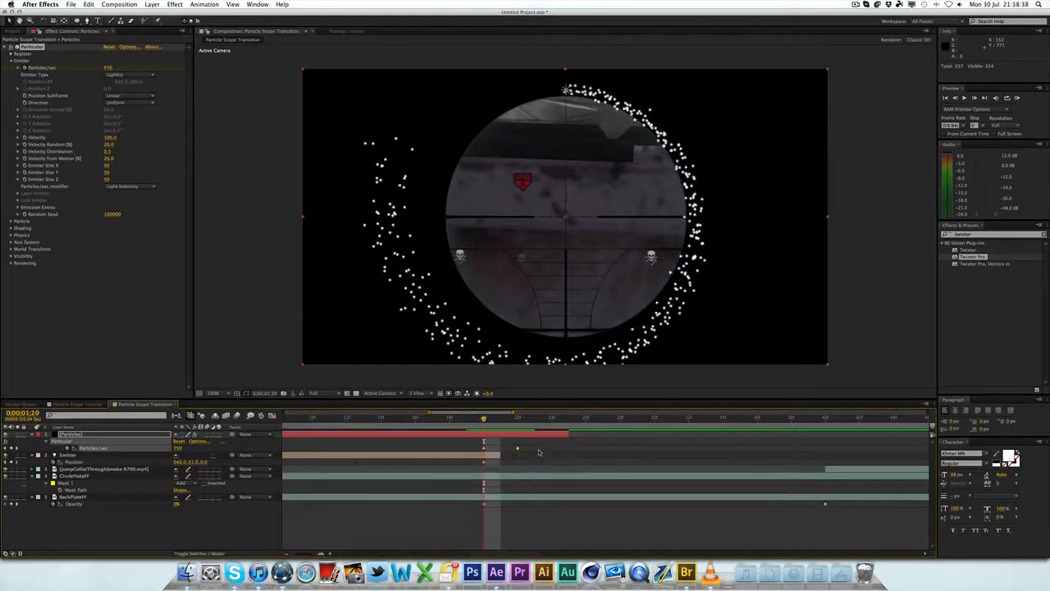
left_click_drag(538, 443, 471, 450)
left_click(484, 447)
left_click(448, 419)
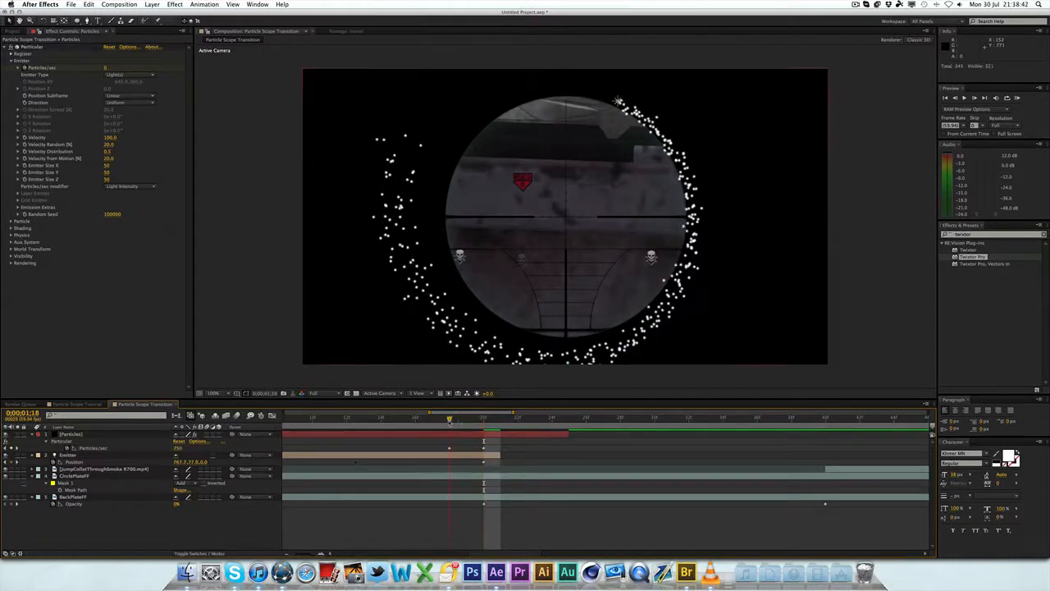
mouse_move(448, 418)
left_mouse_down()
mouse_move(534, 418)
mouse_move(483, 418)
left_mouse_up()
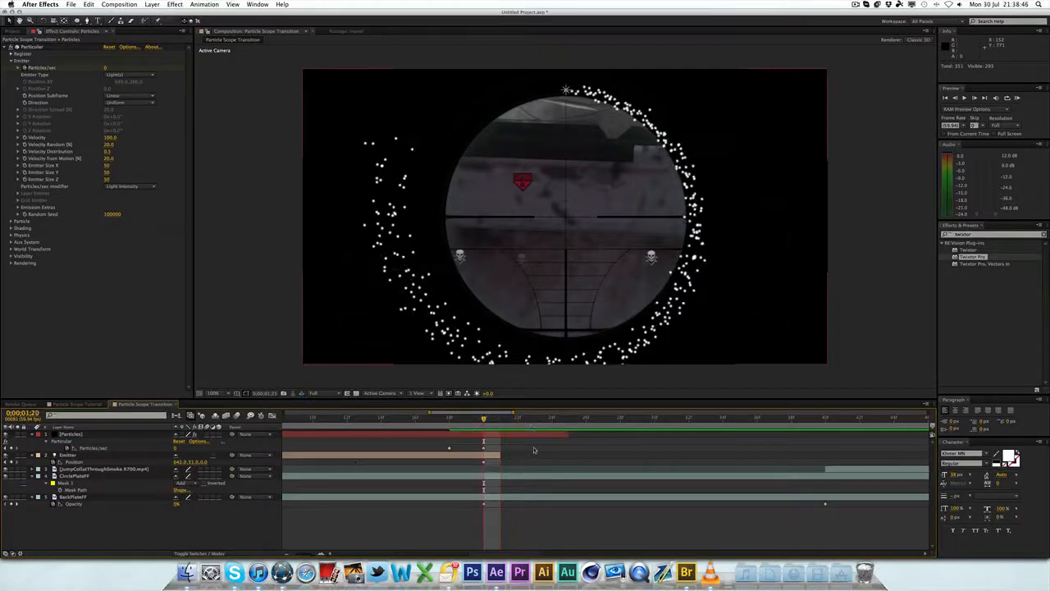
Keyframe the Particles layer's Opacity from 100% to 0% near its end and preview the fade
left_click(527, 437)
key("shift+t")
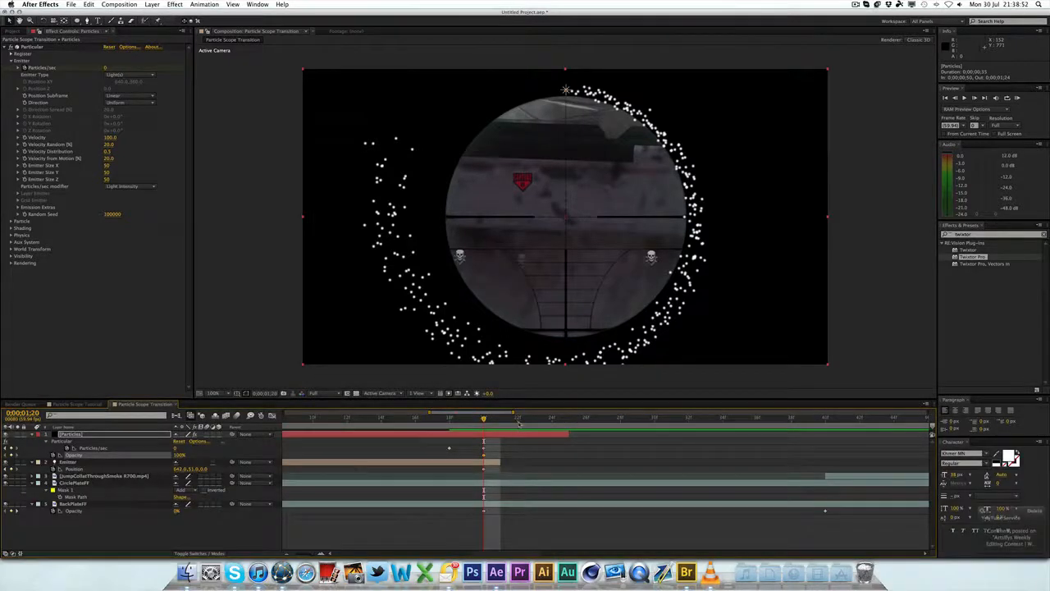
mouse_move(483, 419)
left_mouse_down()
mouse_move(568, 420)
mouse_move(553, 420)
left_mouse_up()
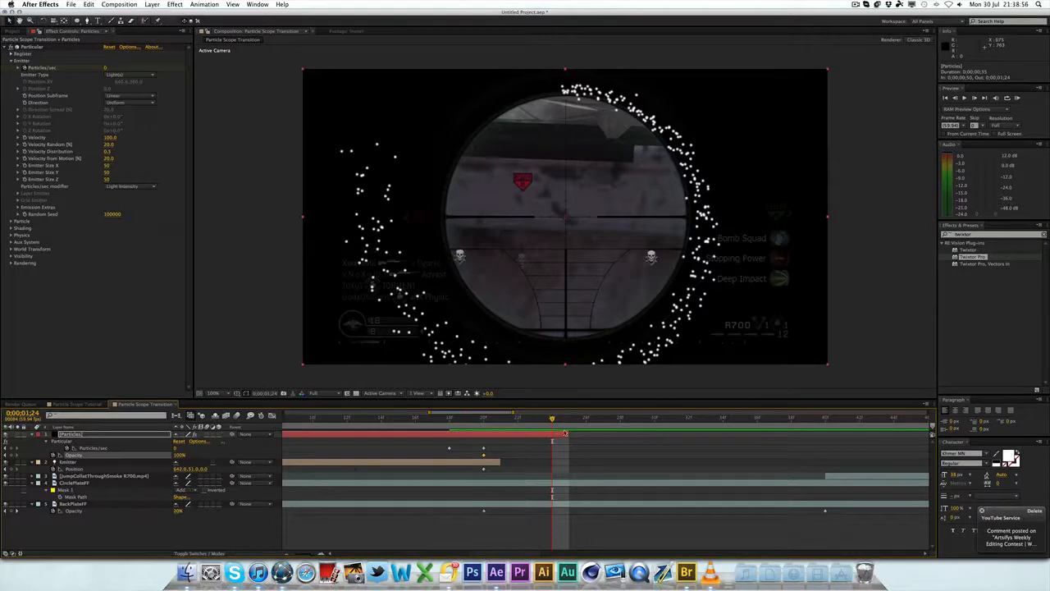
left_click(567, 420)
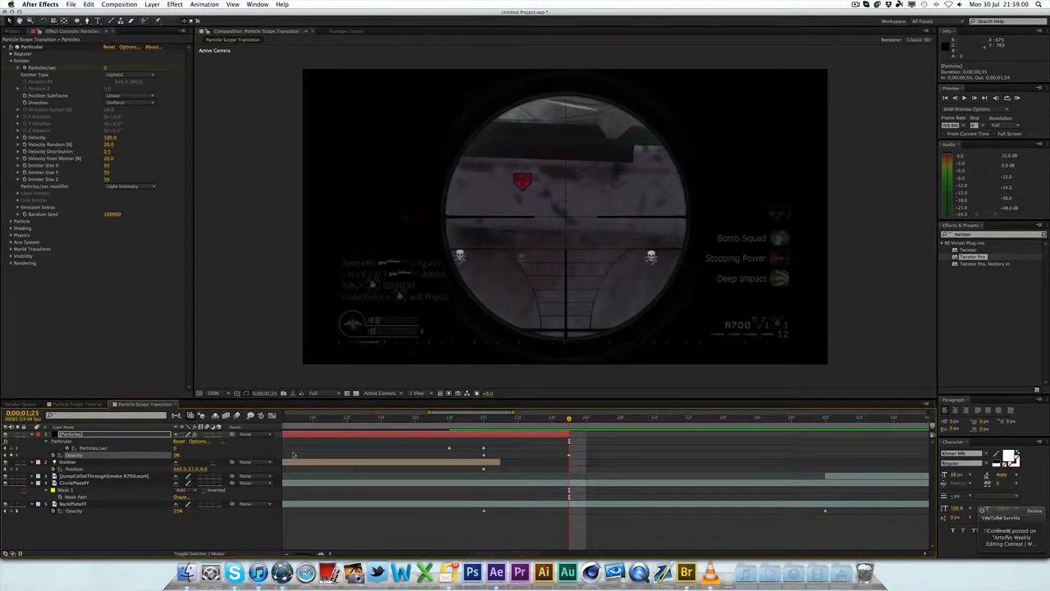
key("space")
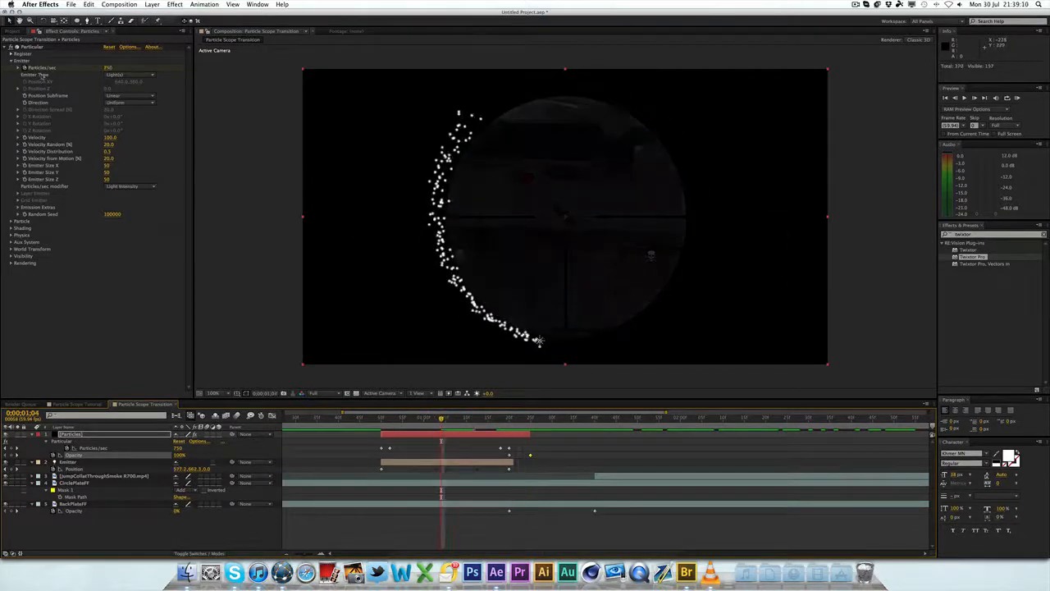
Switch from Emitter to Particle settings, set Life to 0.3 seconds and preview the trail
left_click(13, 61)
left_click(12, 68)
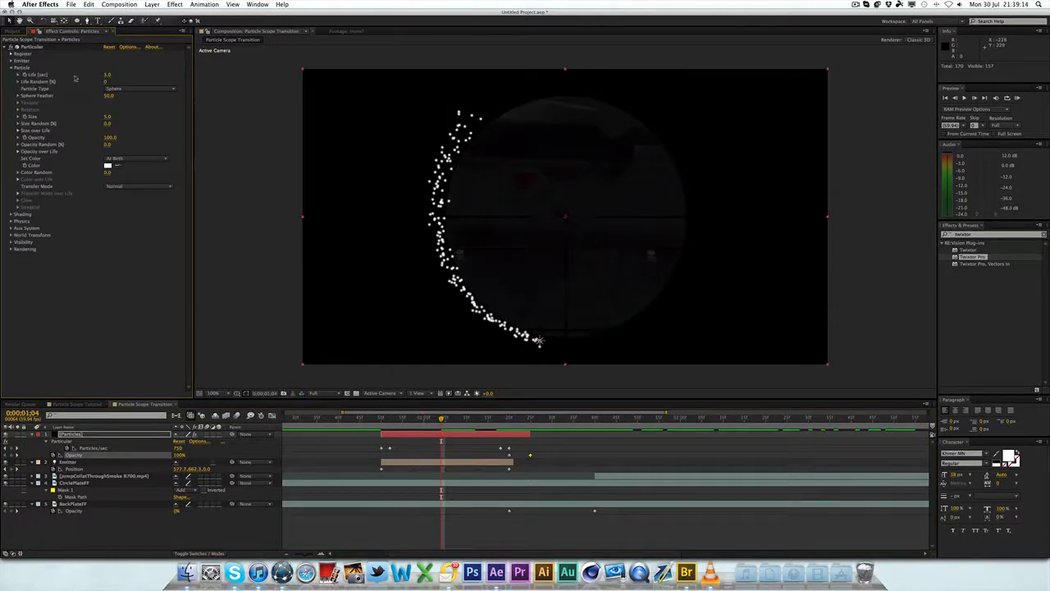
left_click(107, 75)
type("0.3")
key("Return")
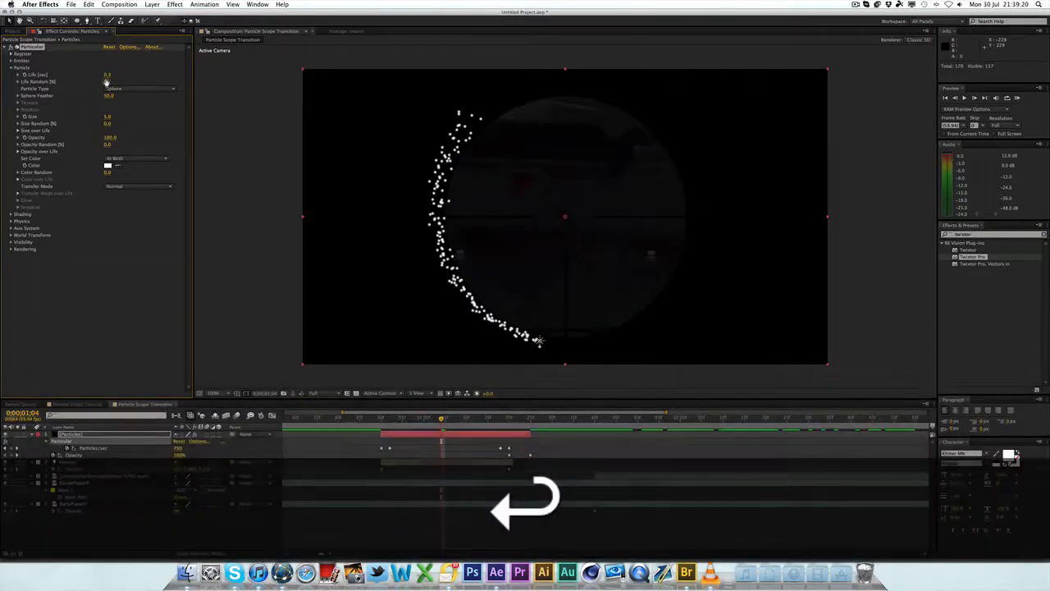
key("space")
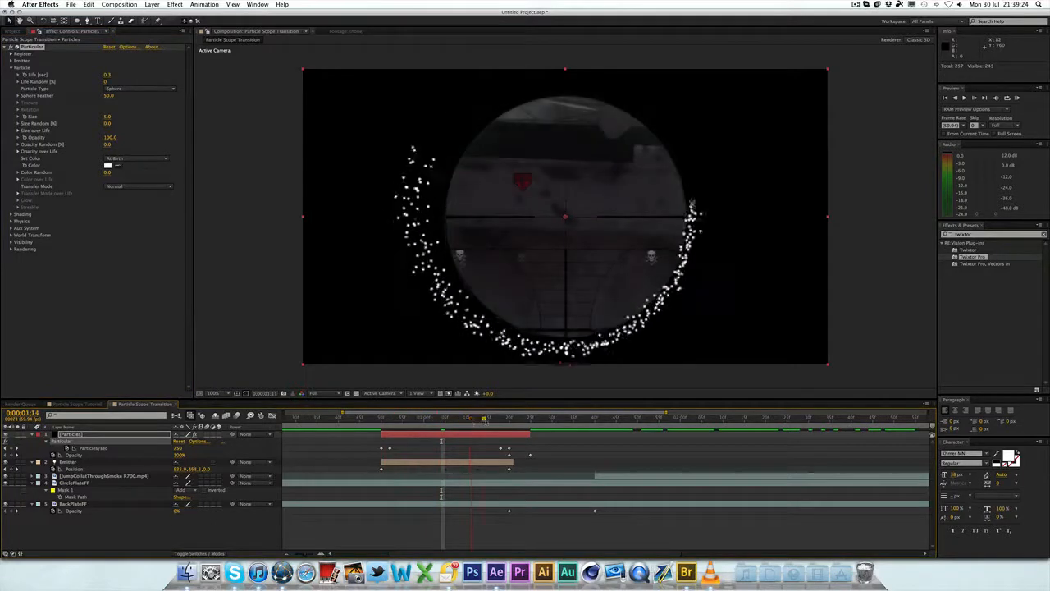
key("space")
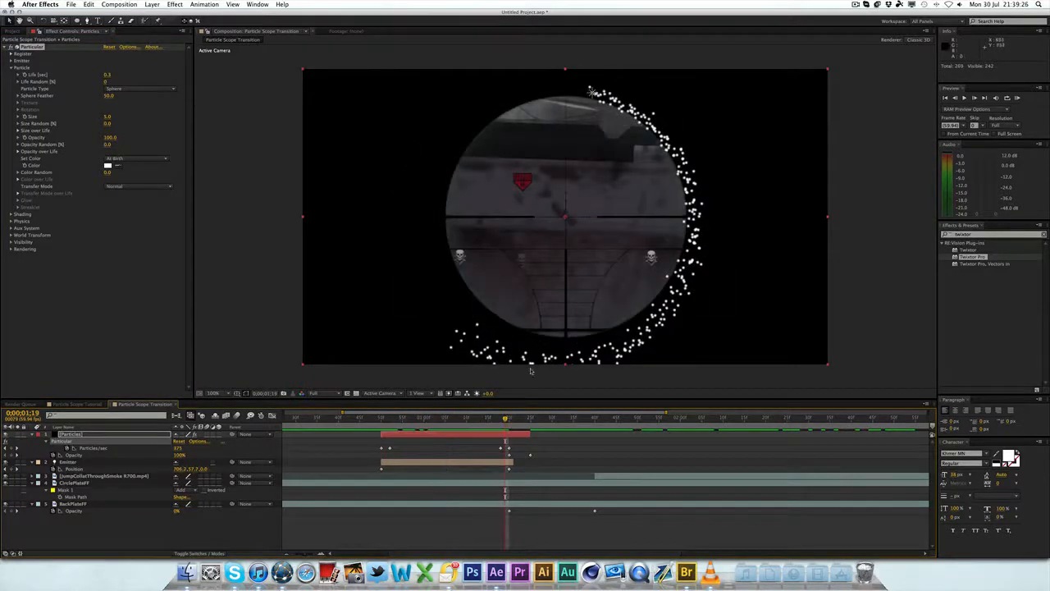
Shorten Life to 0.2 seconds and scrub the zoomed-in timeline to check the shorter arc
left_click(108, 74)
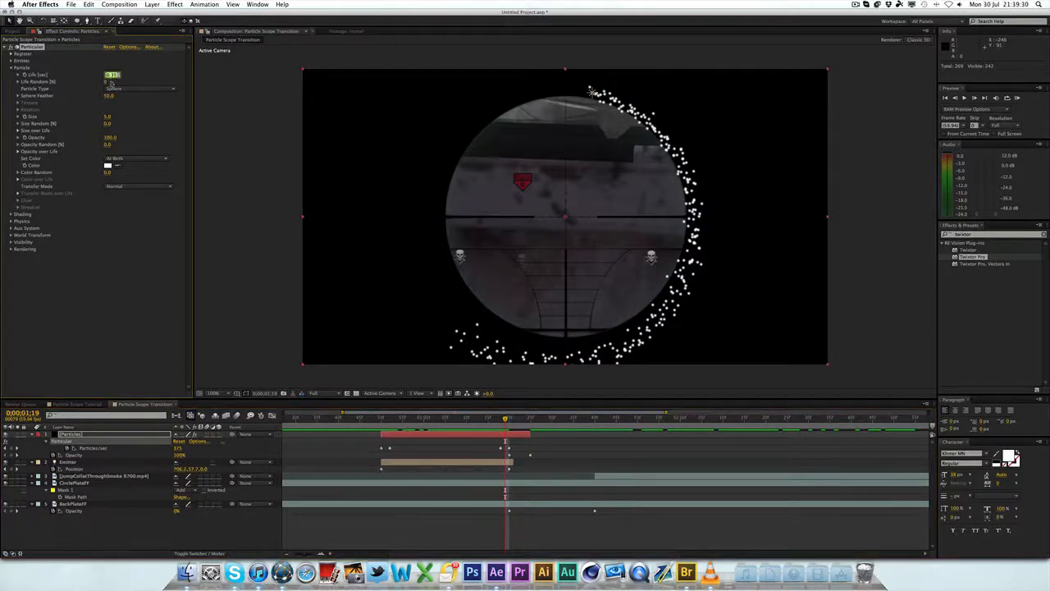
type("0.2")
key("Return")
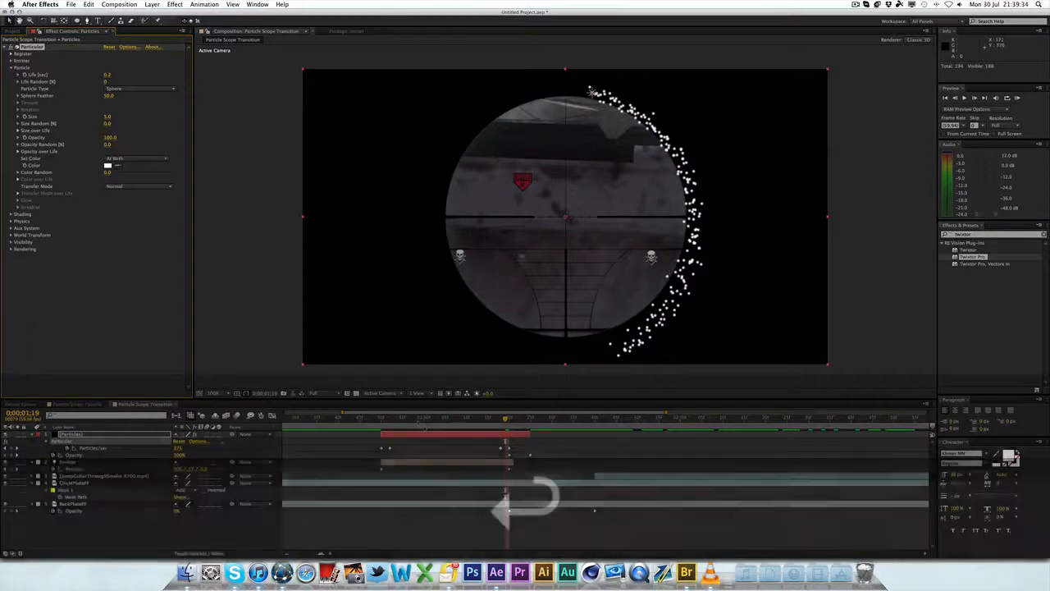
key("space")
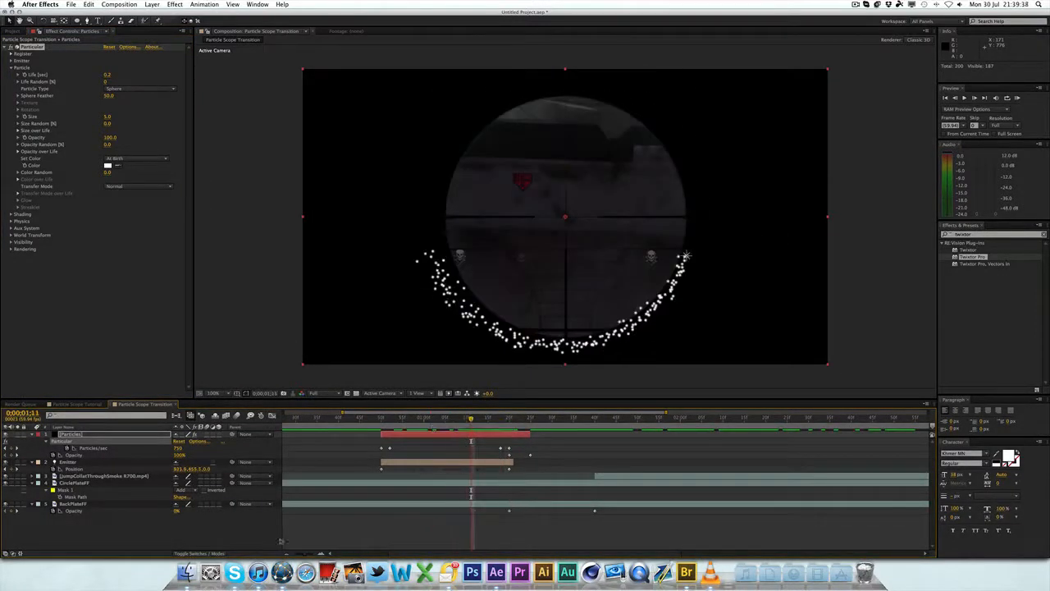
left_click_drag(321, 554, 510, 548)
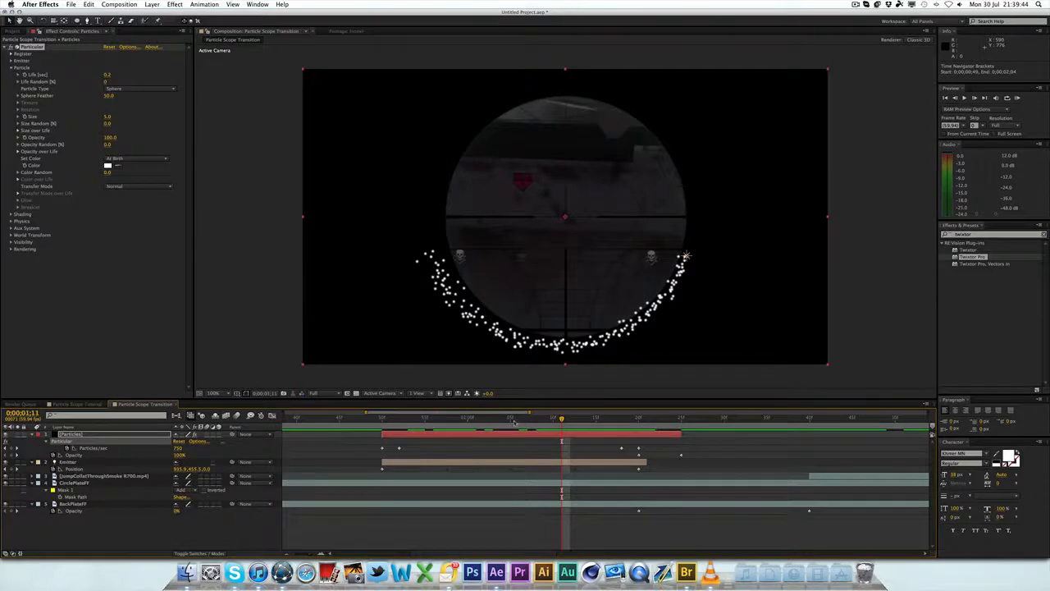
mouse_move(514, 418)
left_mouse_down()
mouse_move(636, 418)
mouse_move(563, 419)
left_mouse_up()
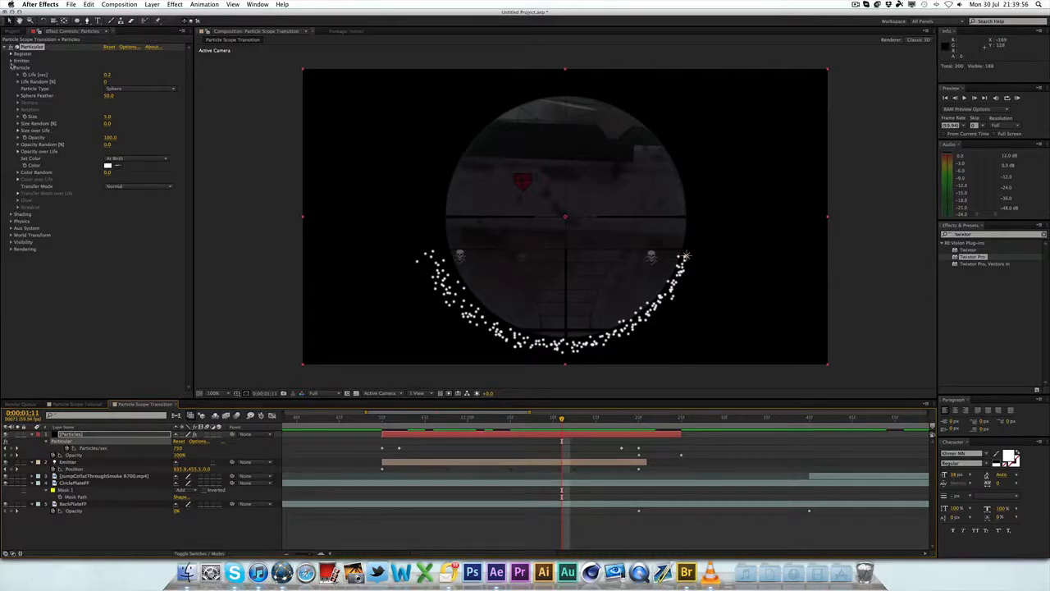
In Emitter, keep Velocity 85 and set Velocity Random and Velocity from Motion to 10
left_click(11, 67)
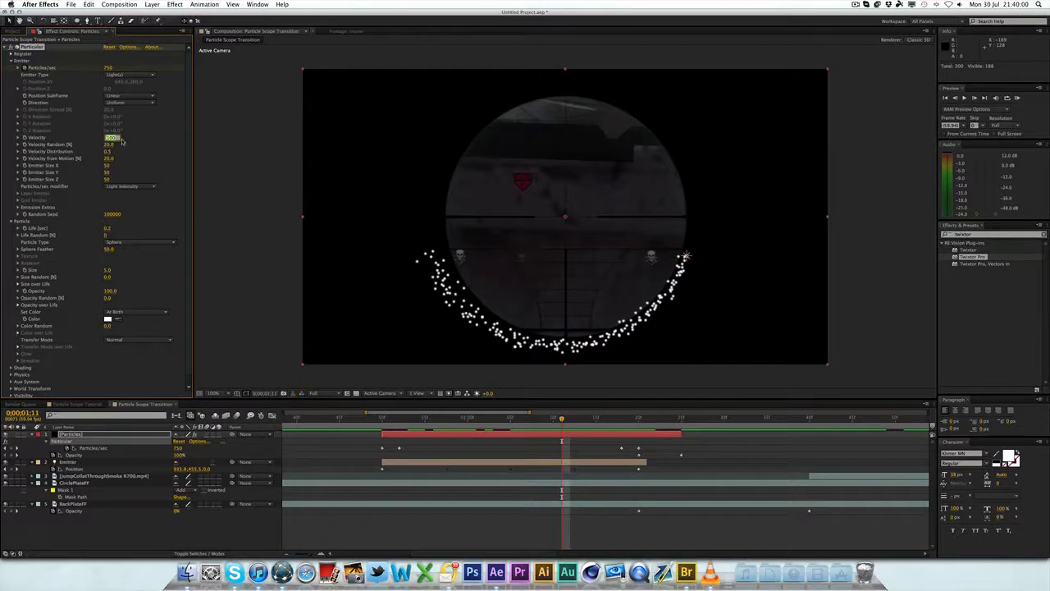
type("8")
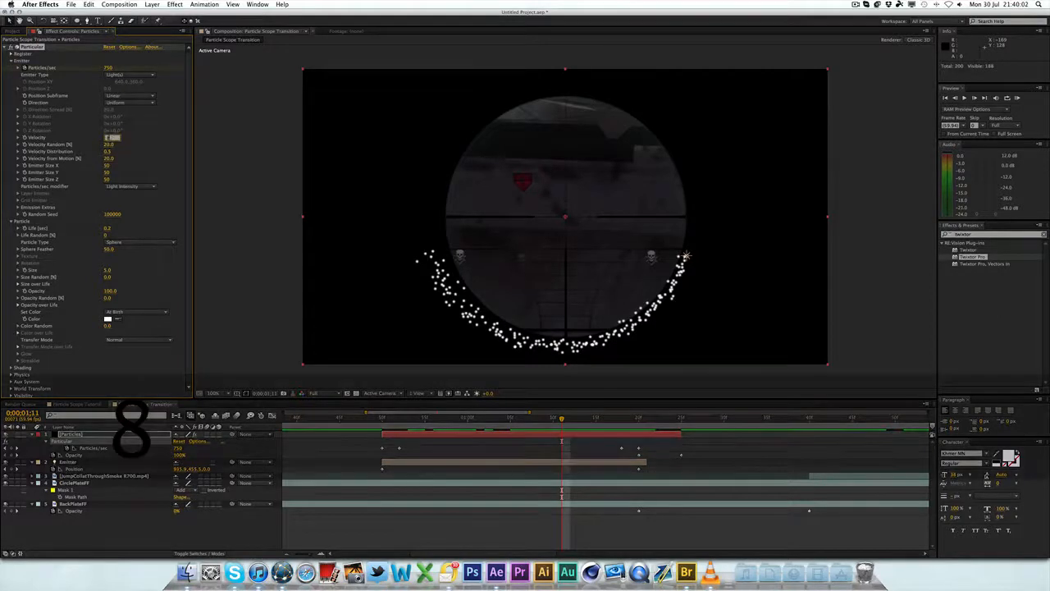
type("5")
key("Return")
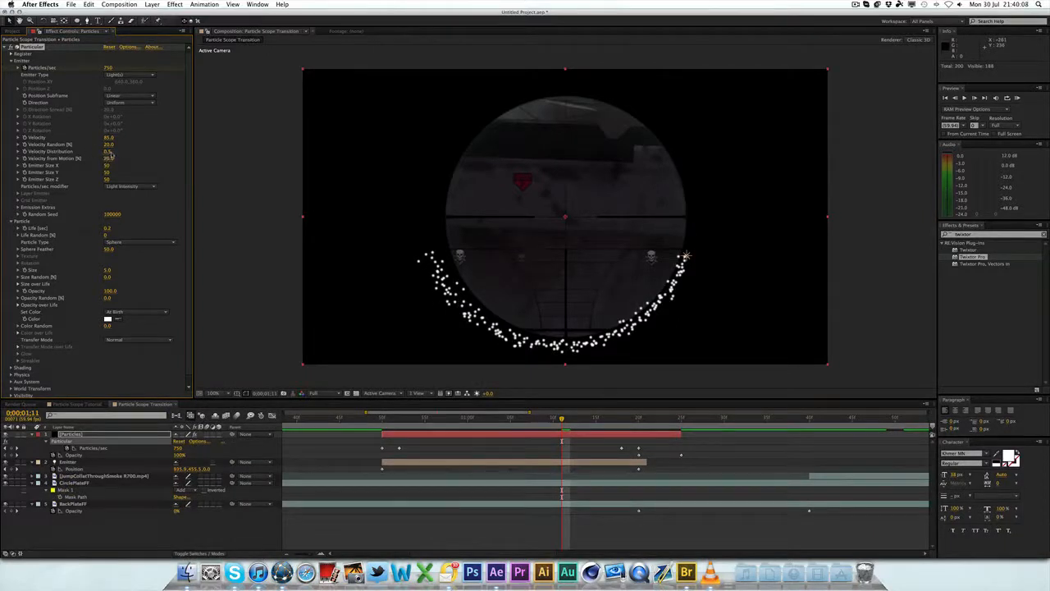
left_click(110, 151)
left_click(110, 145)
type("10")
key("Return")
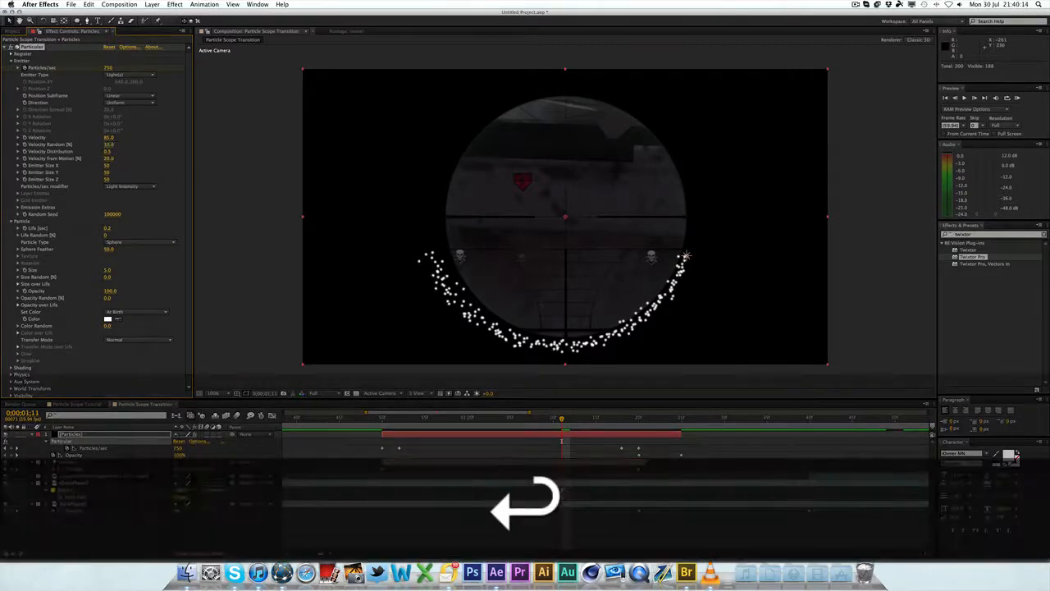
left_click(108, 158)
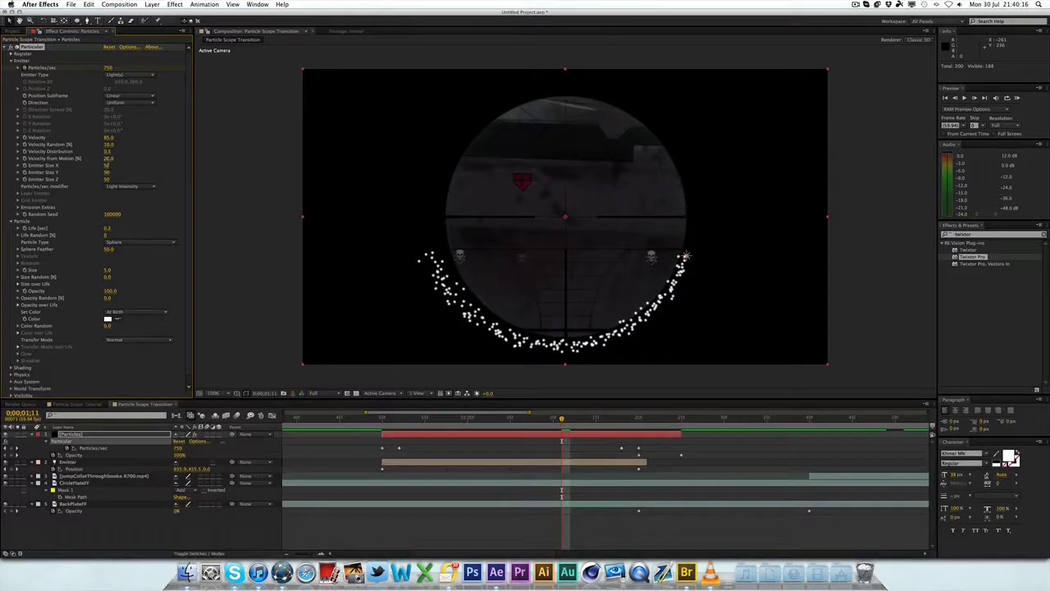
key("Return")
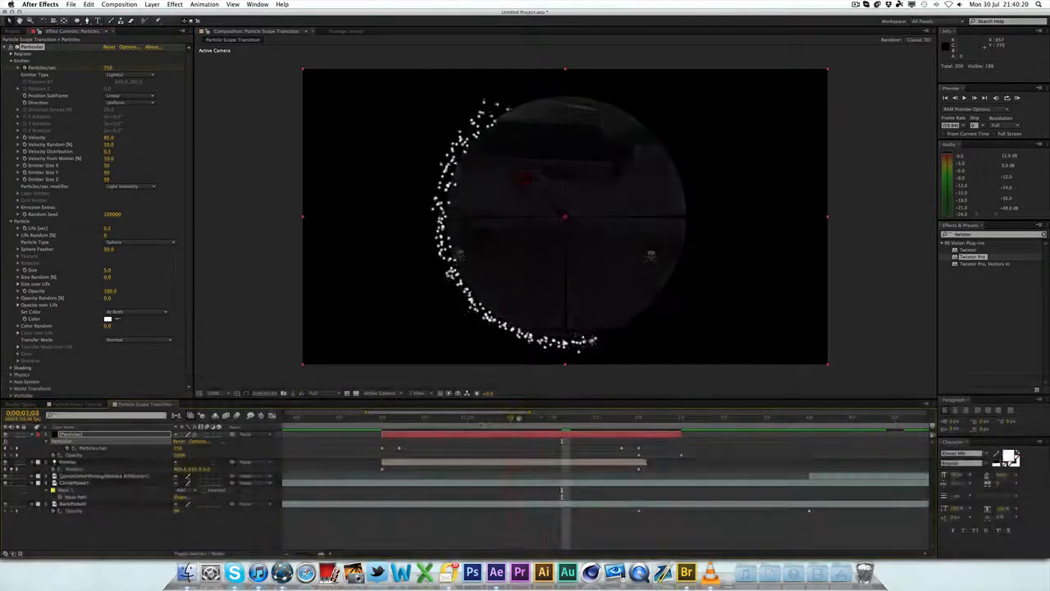
Scrub through the clip, re-committing the velocity values, to check the trail spreads around the scope
mouse_move(566, 418)
left_mouse_down()
mouse_move(534, 419)
mouse_move(595, 416)
left_mouse_up()
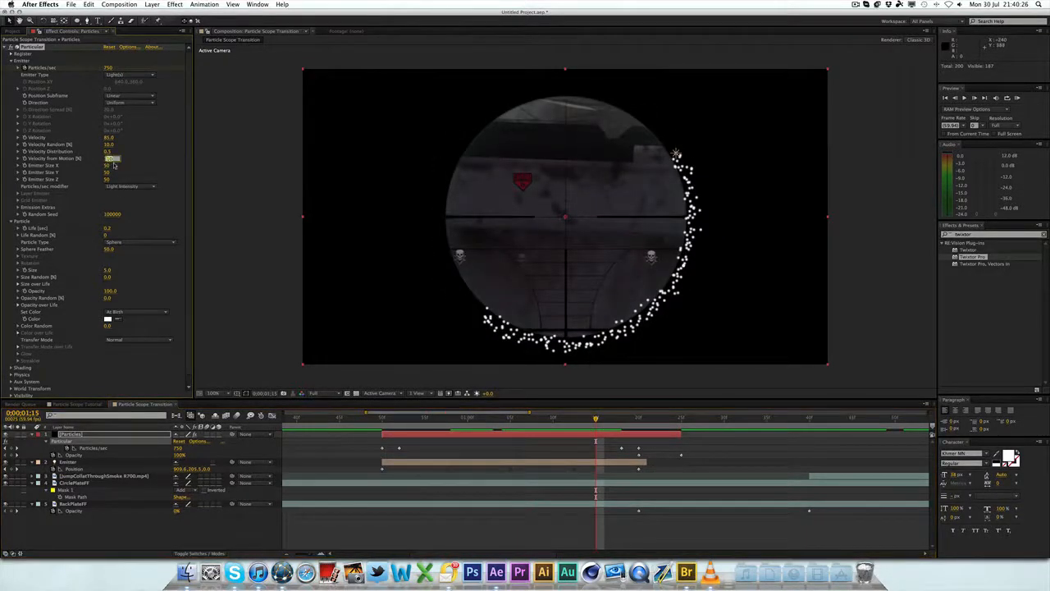
key("Return")
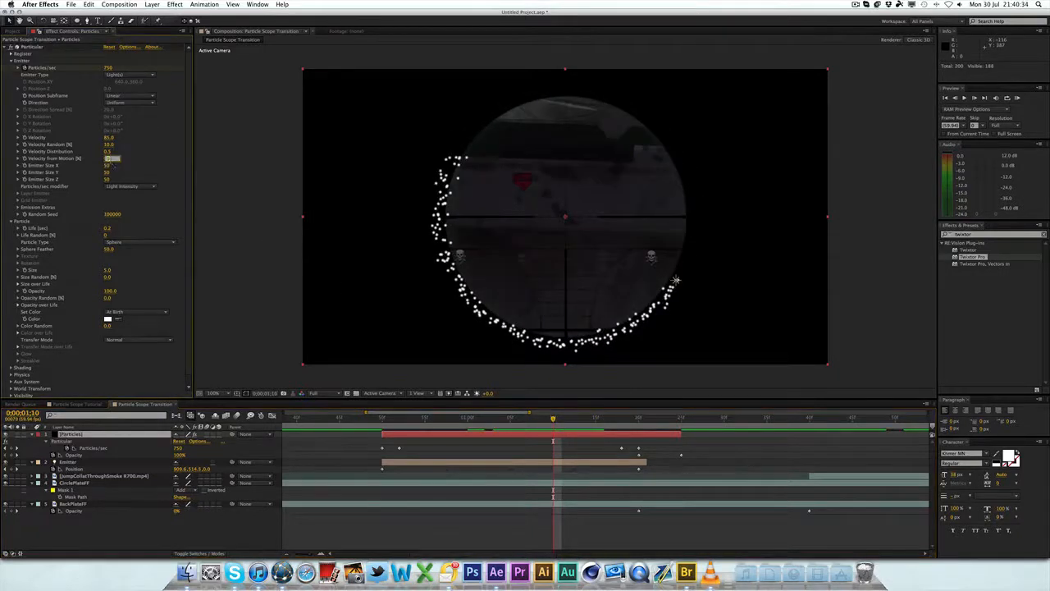
key("Return")
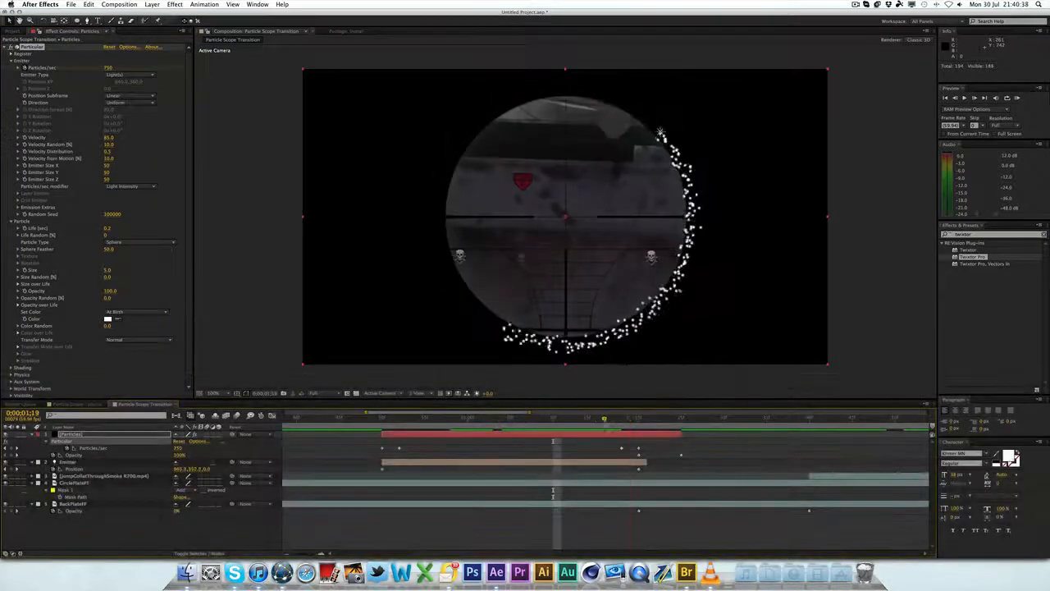
left_click(596, 418)
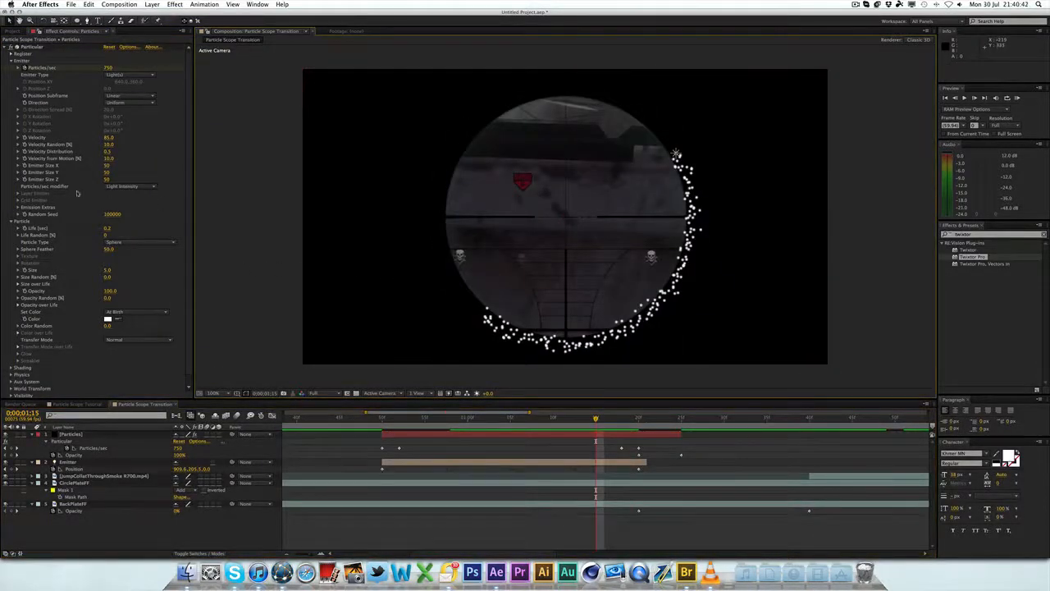
Set the Particles/sec modifier to None and the Emitter Size X/Y/Z to 1
left_click(146, 186)
left_click(123, 193)
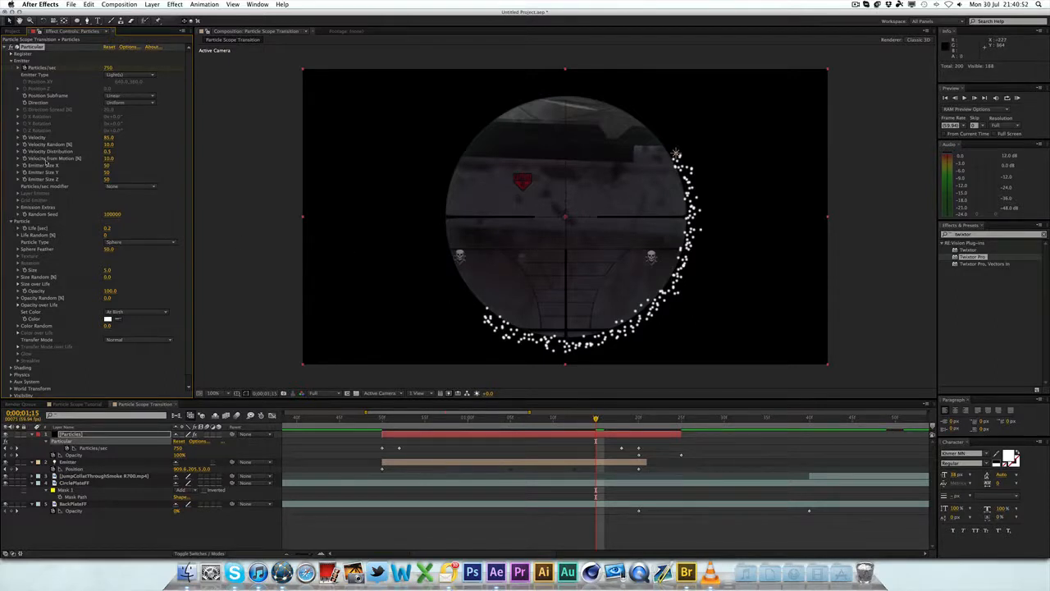
left_click(107, 165)
type("1")
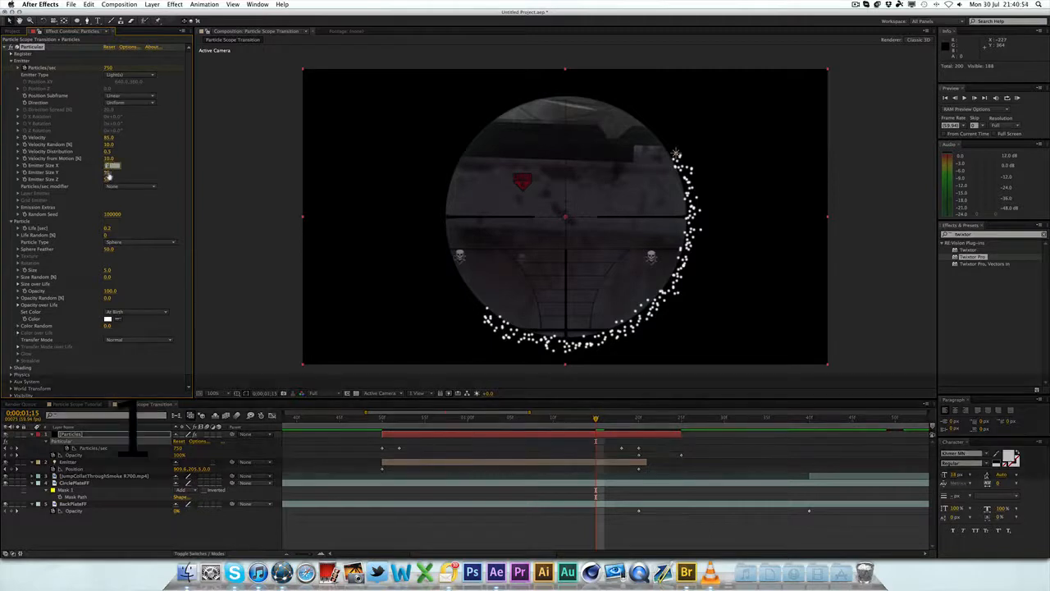
key("Tab")
type("1")
key("Return")
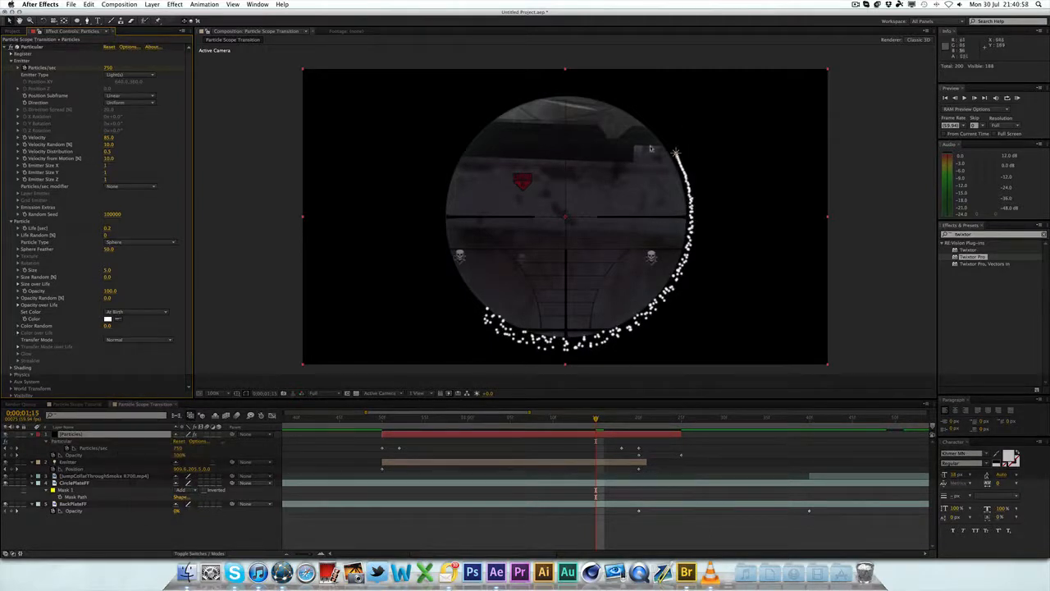
Scrub the animation, then reduce particle Life to 0.1 seconds for a tighter arc
left_click(598, 410)
mouse_move(585, 420)
left_mouse_down()
mouse_move(639, 418)
mouse_move(621, 417)
left_mouse_up()
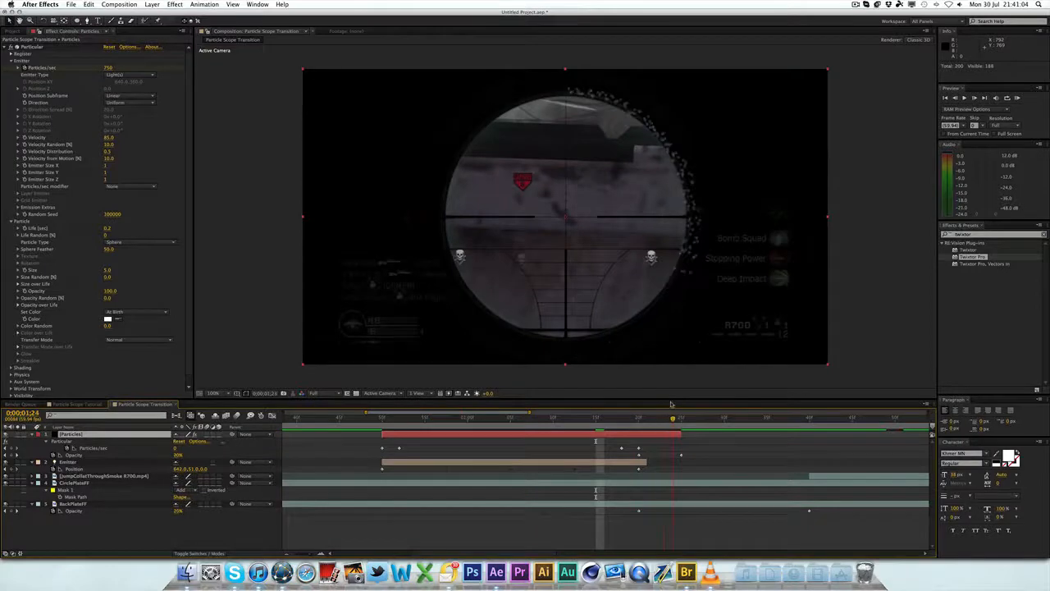
mouse_move(621, 418)
left_mouse_down()
mouse_move(518, 417)
mouse_move(537, 418)
left_mouse_up()
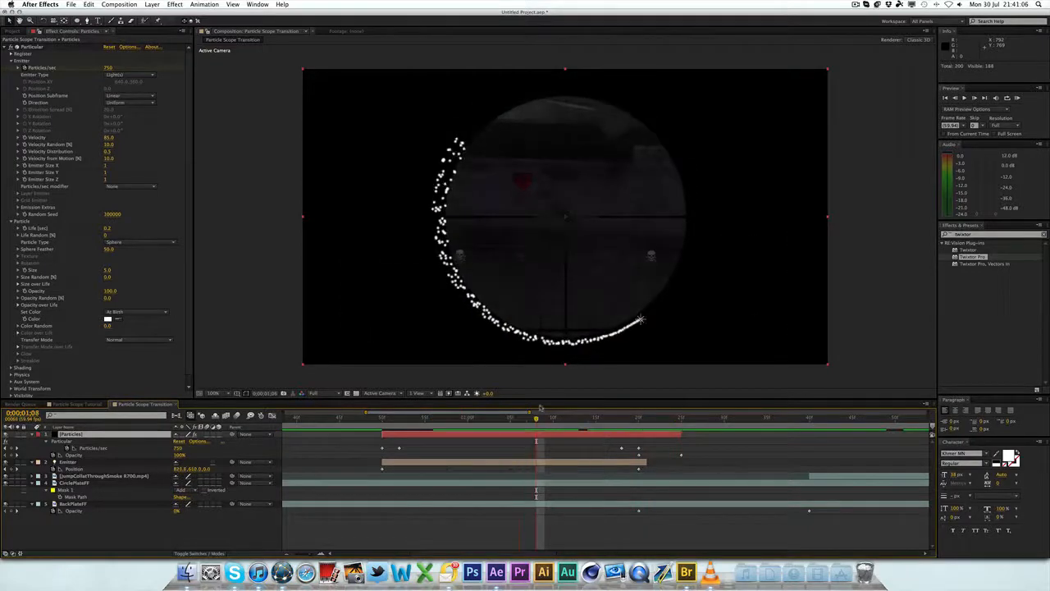
left_click(110, 229)
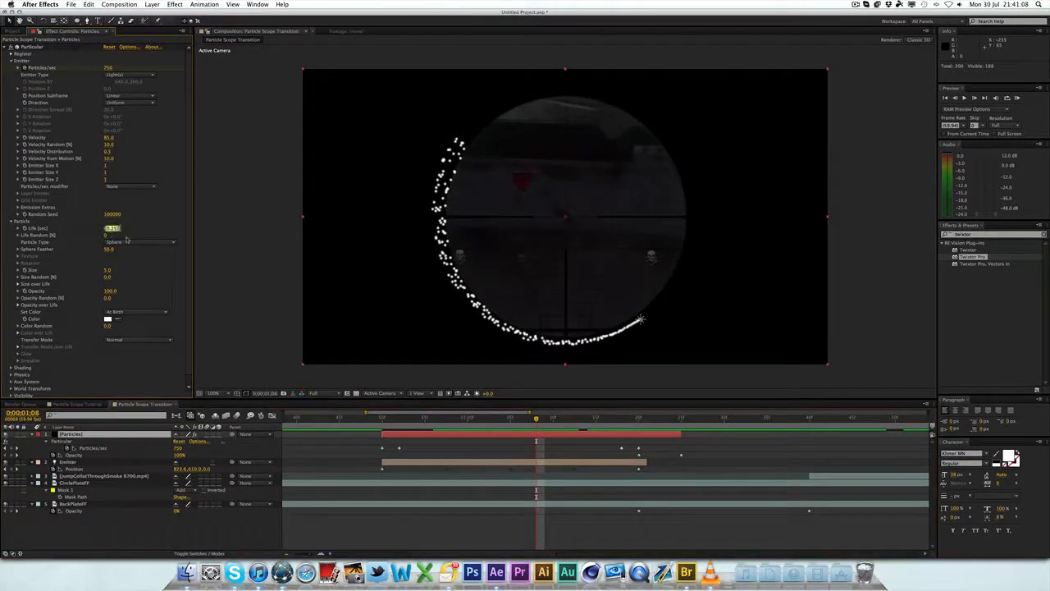
type("1.5")
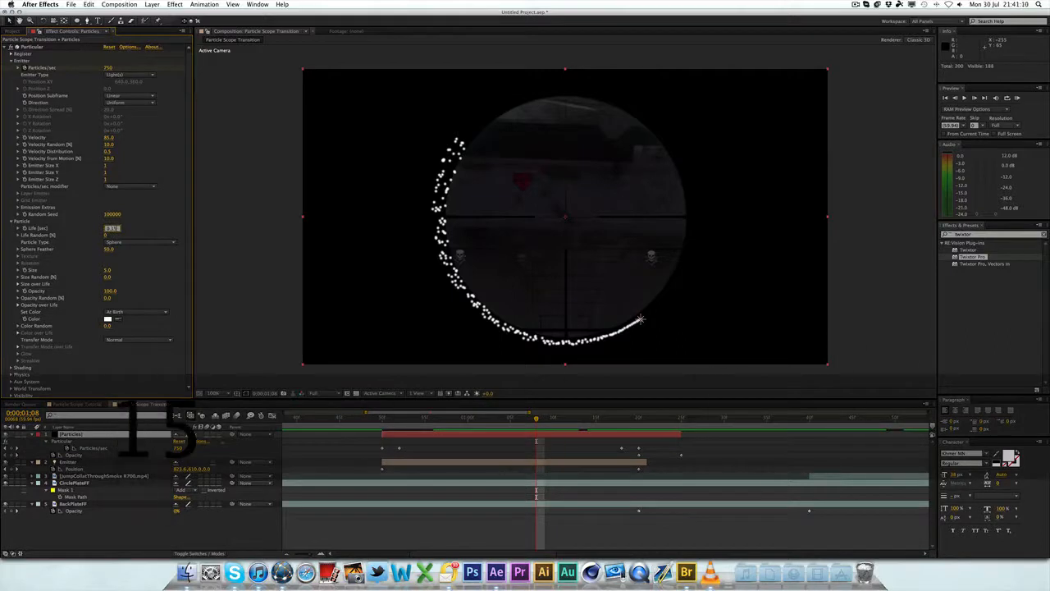
key("Return")
mouse_move(536, 417)
left_mouse_down()
mouse_move(476, 418)
mouse_move(681, 417)
mouse_move(511, 417)
left_mouse_up()
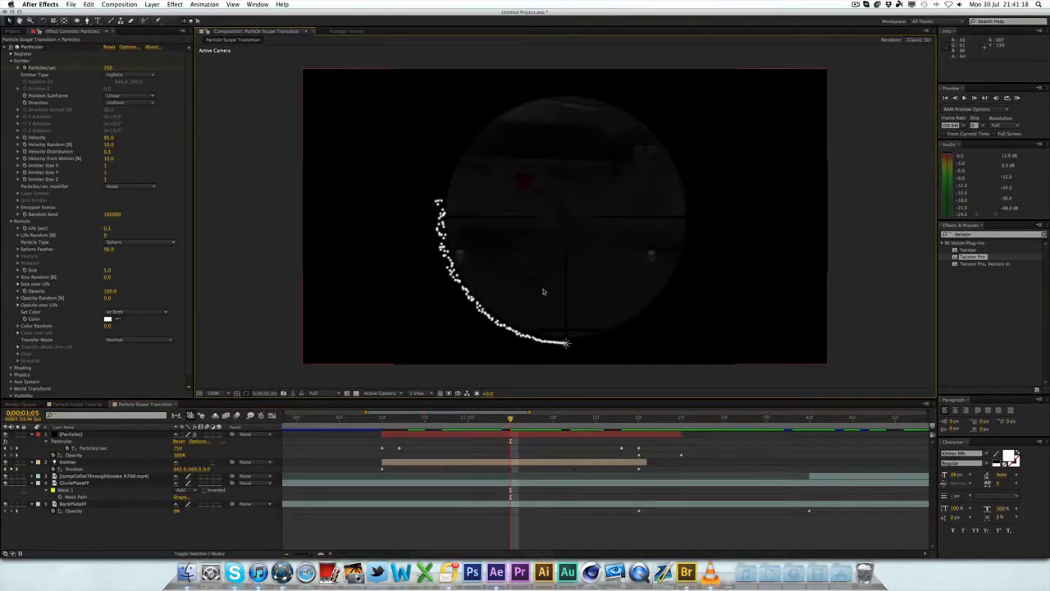
scroll(54, 314, "down", 1)
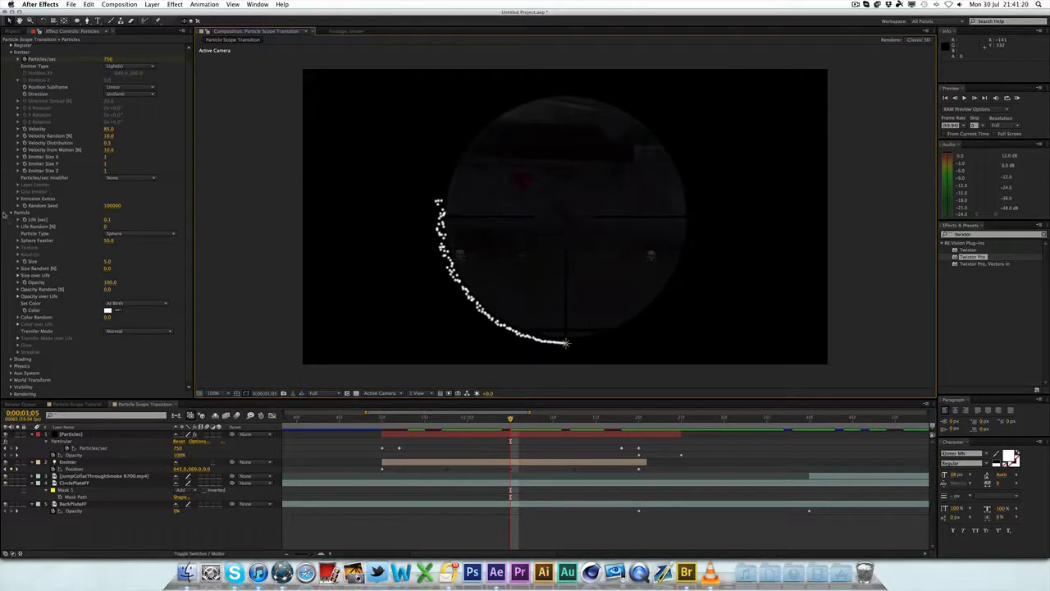
scroll(70, 257, "up", 1)
Collapse Emitter, set the particle Color to red and reopen the Set Color choices
left_click(12, 61)
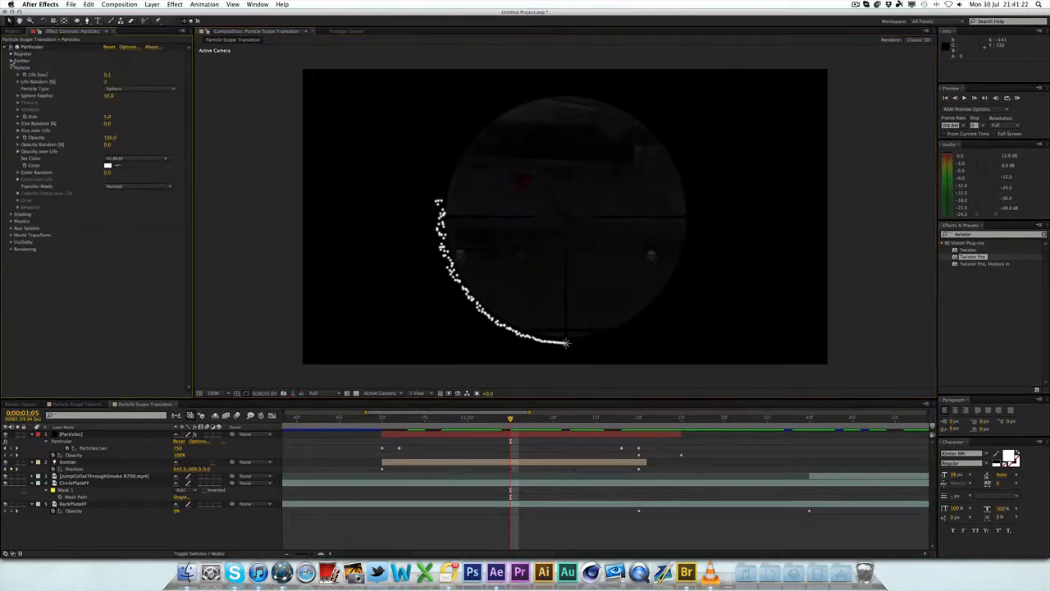
left_click(135, 158)
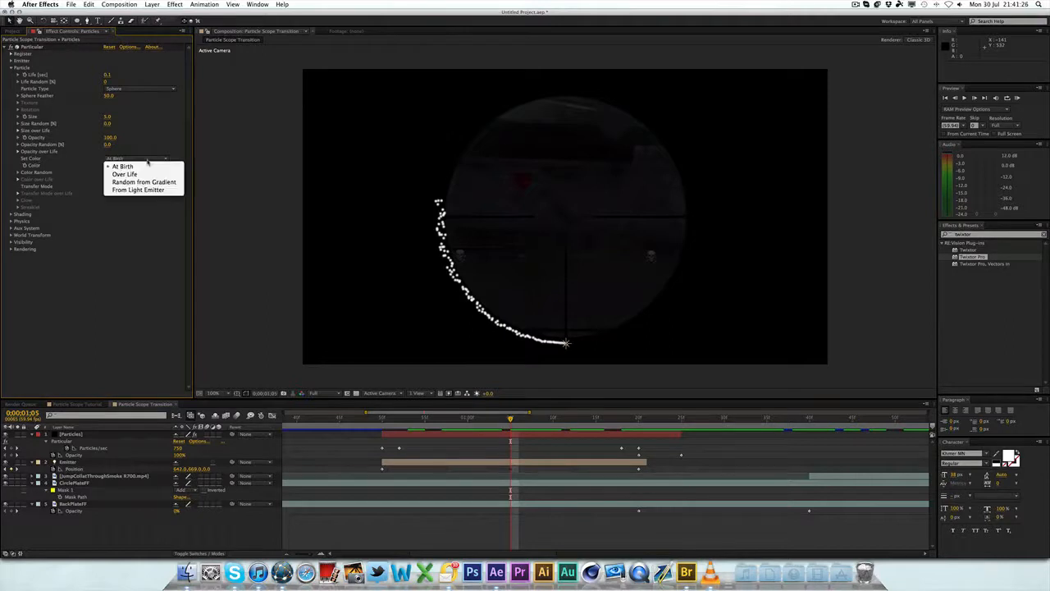
left_click(123, 165)
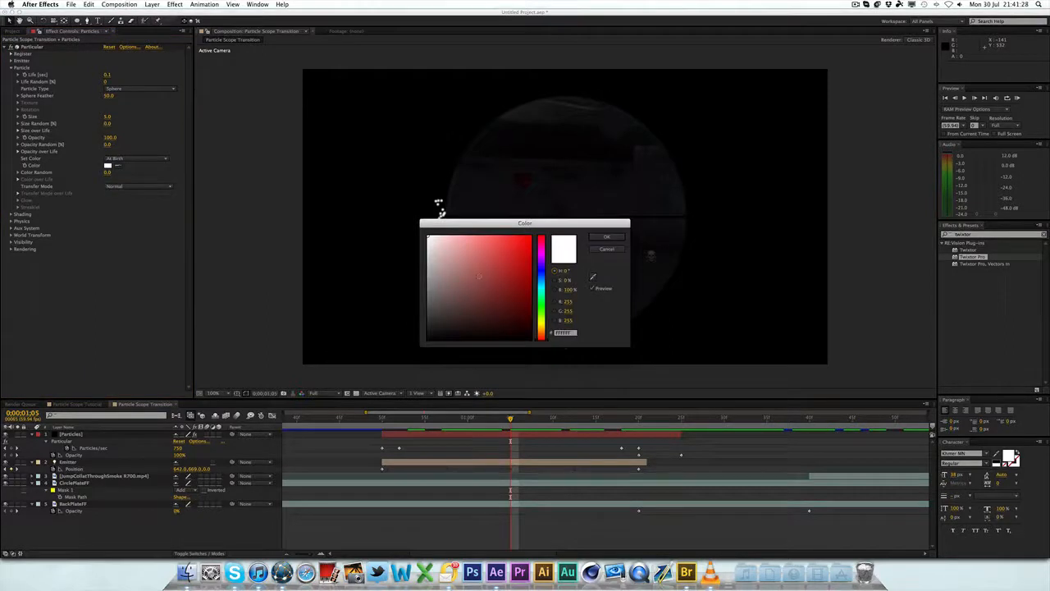
left_click(525, 238)
key("Return")
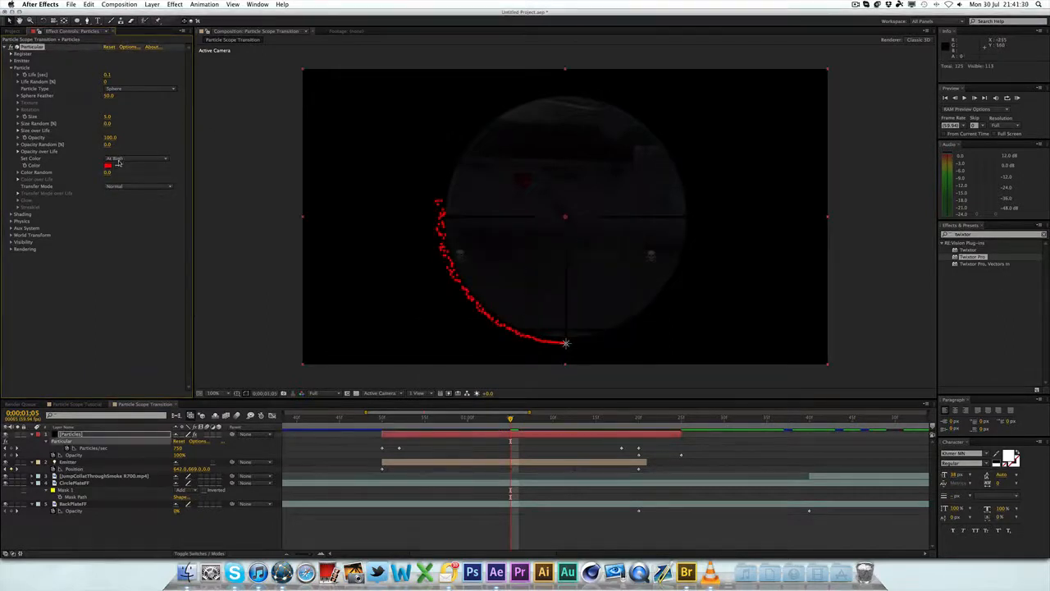
left_click(119, 158)
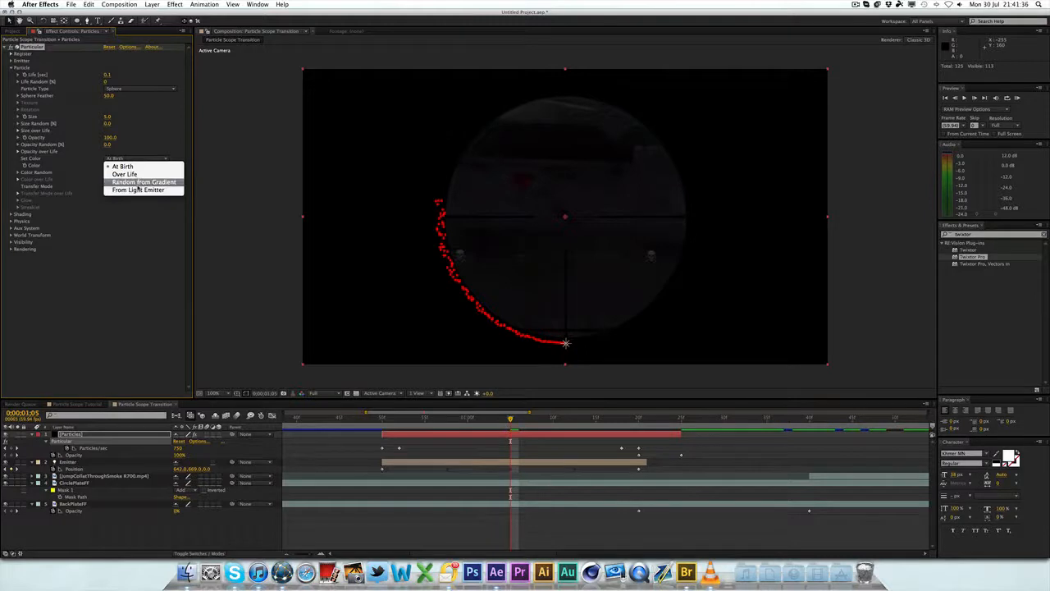
Switch Set Color to Over Life and twirl open the Color over Life gradient
left_click(125, 174)
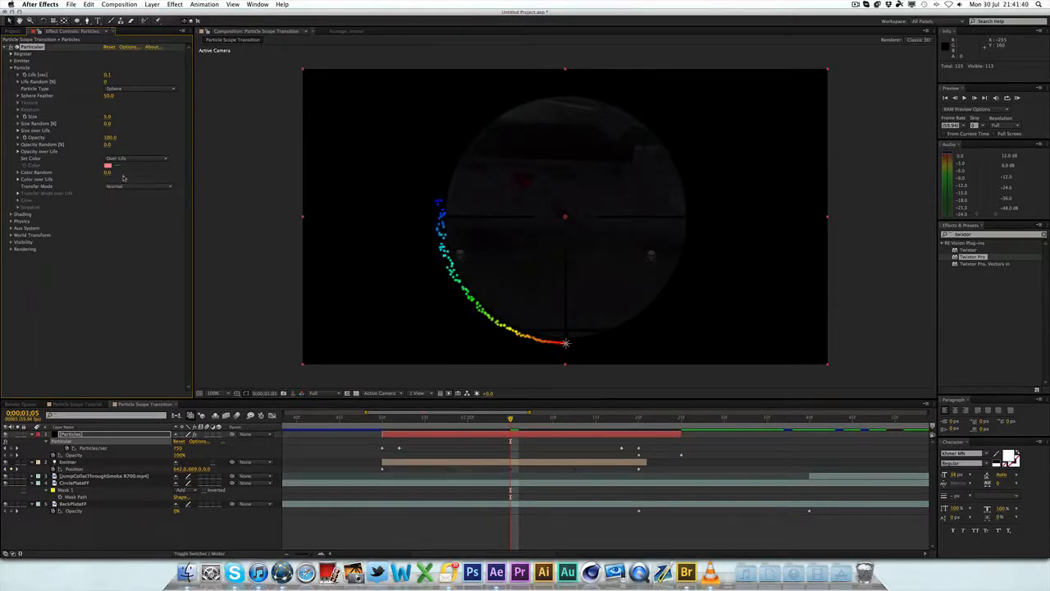
mouse_move(510, 417)
left_mouse_down()
mouse_move(433, 417)
mouse_move(604, 417)
mouse_move(485, 417)
left_mouse_up()
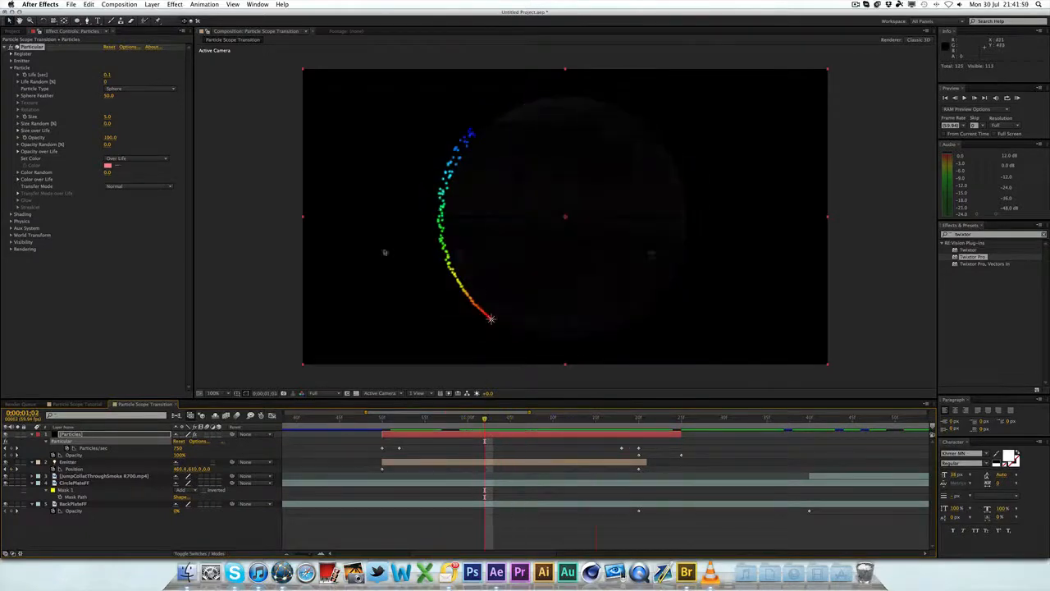
left_click(18, 180)
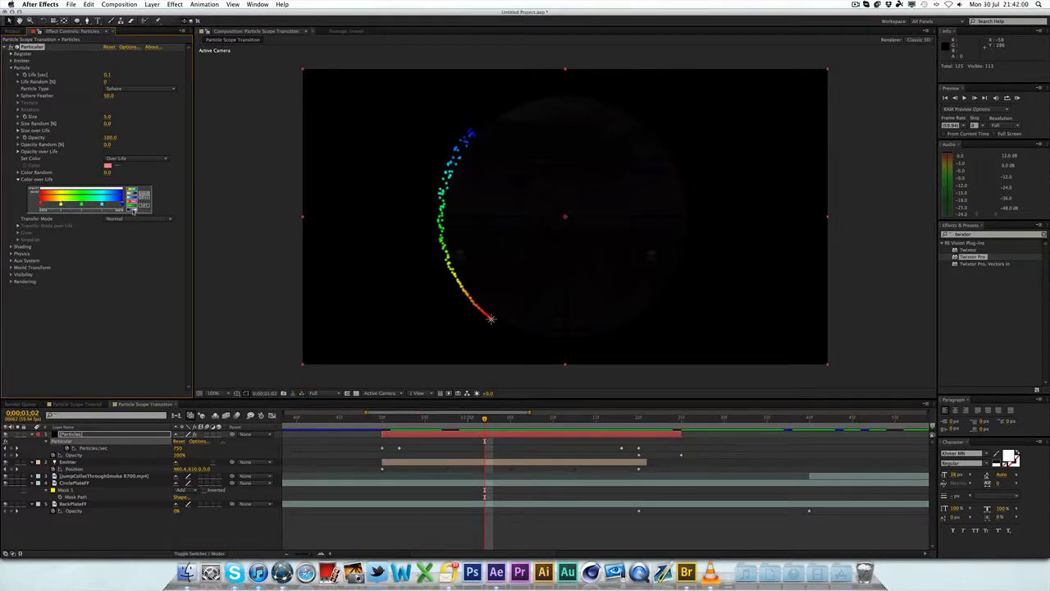
Try the black-white, green and rainbow presets, then apply the blue-cyan gradient
left_click(134, 211)
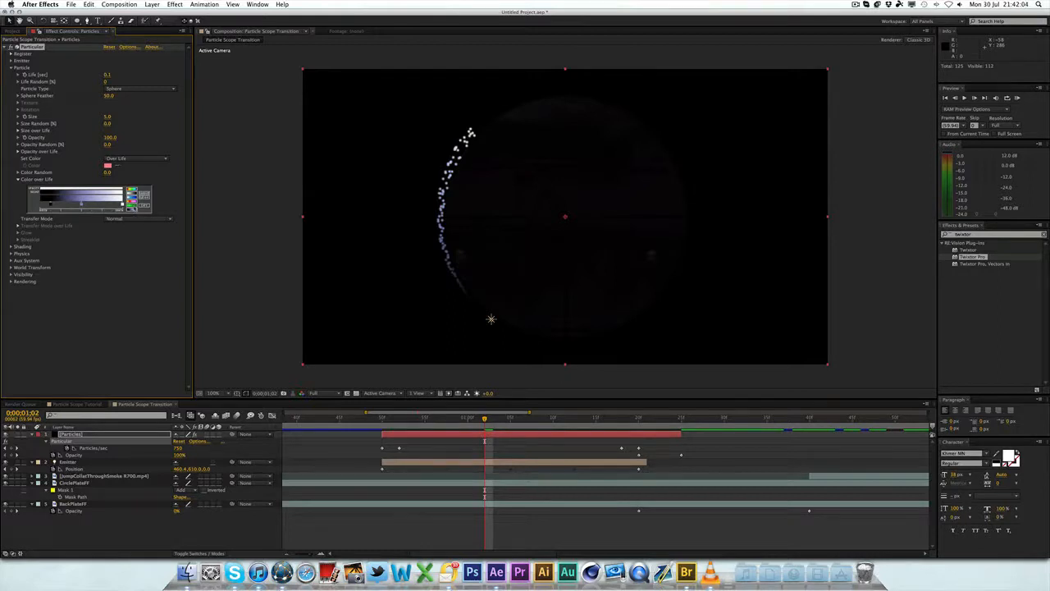
left_click(131, 204)
left_click(131, 190)
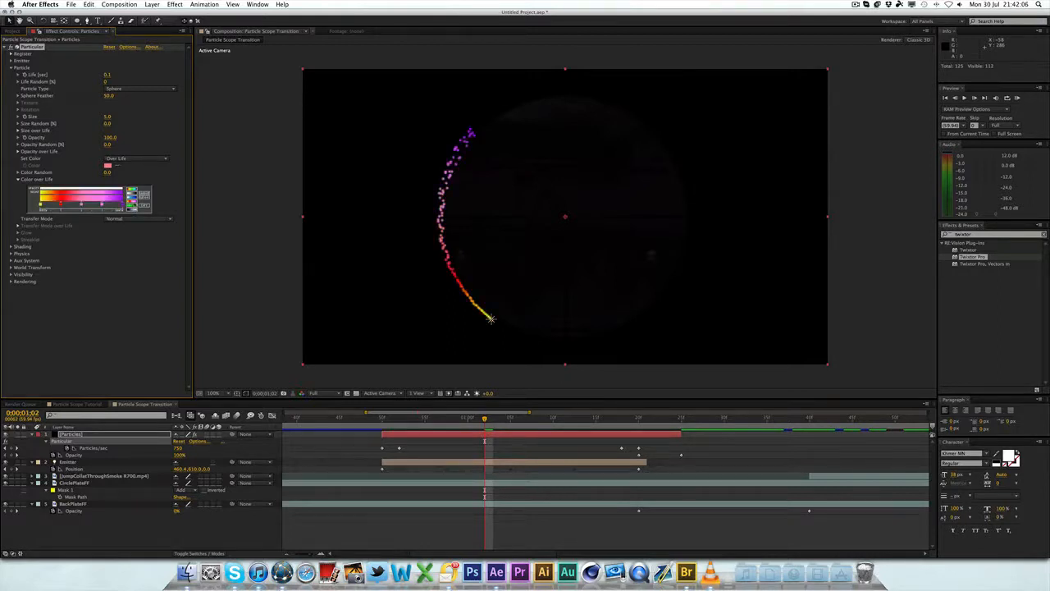
left_click(140, 197)
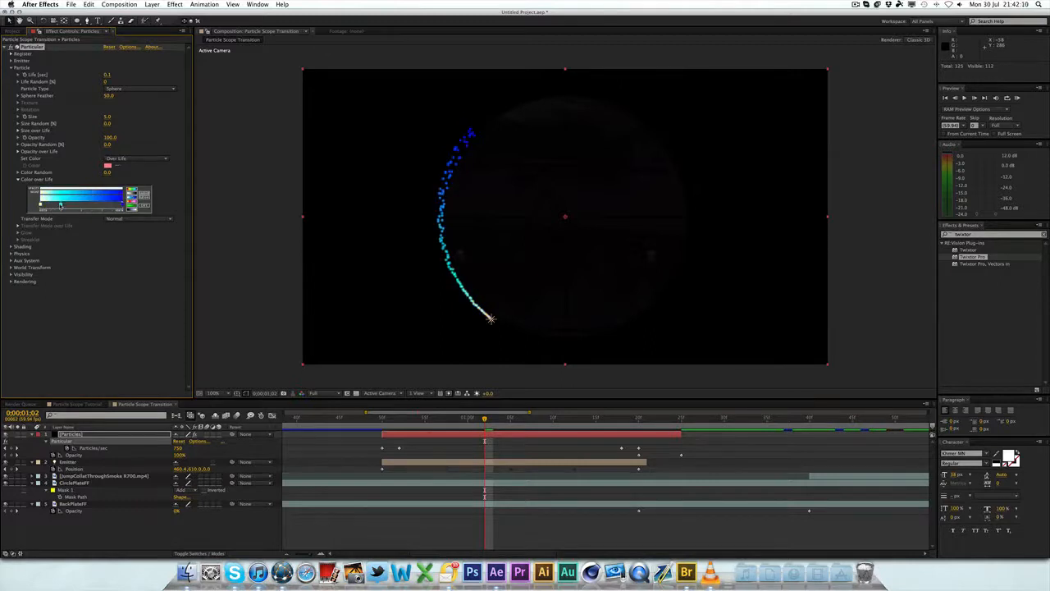
Recolour the first gradient stops to a deep saturated blue and a bluer cyan via Select Color
double_click(42, 207)
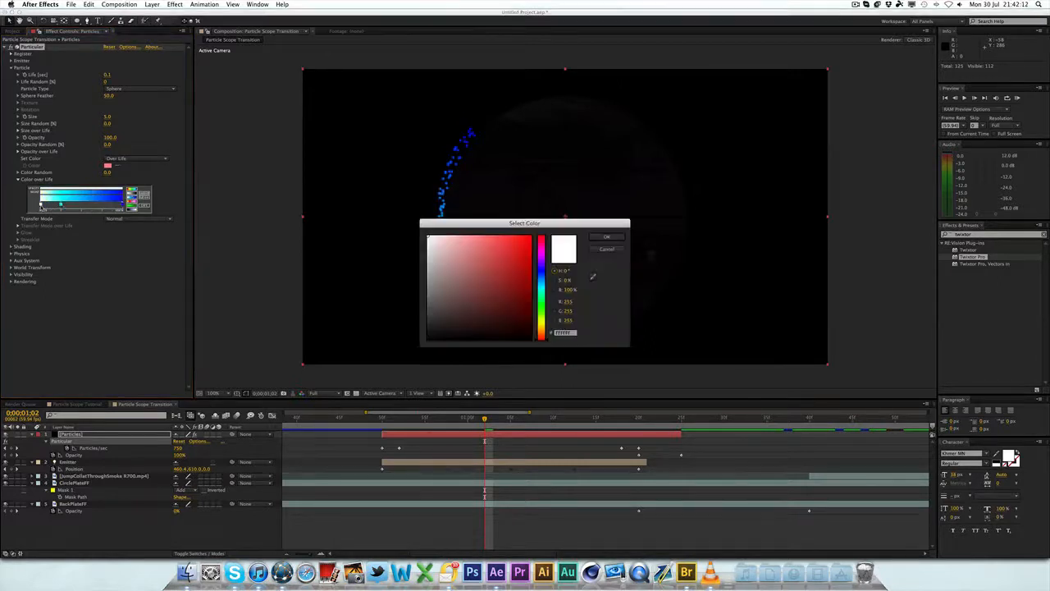
left_click(541, 275)
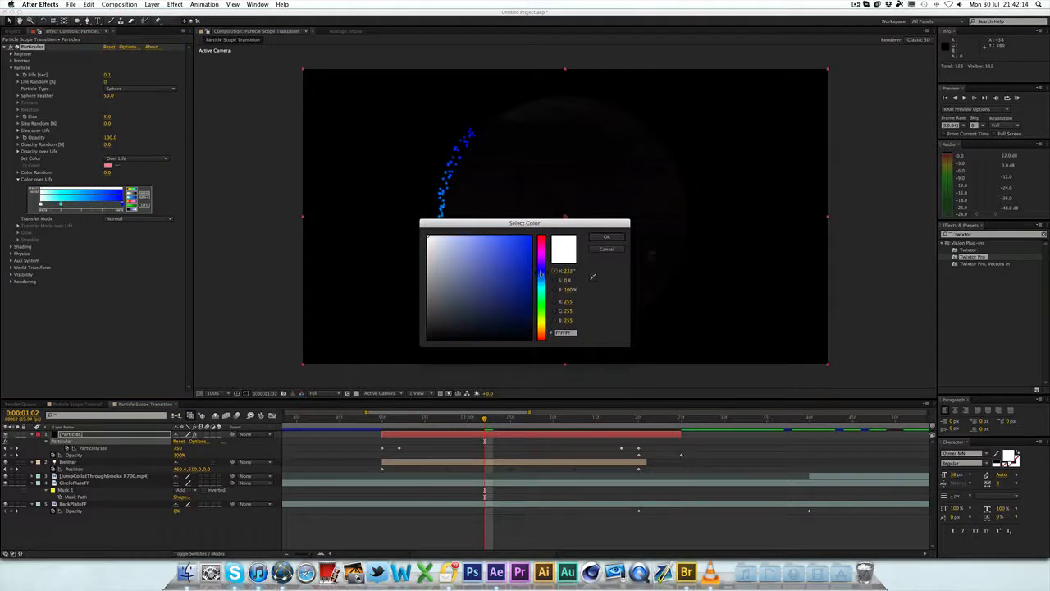
left_click(529, 244)
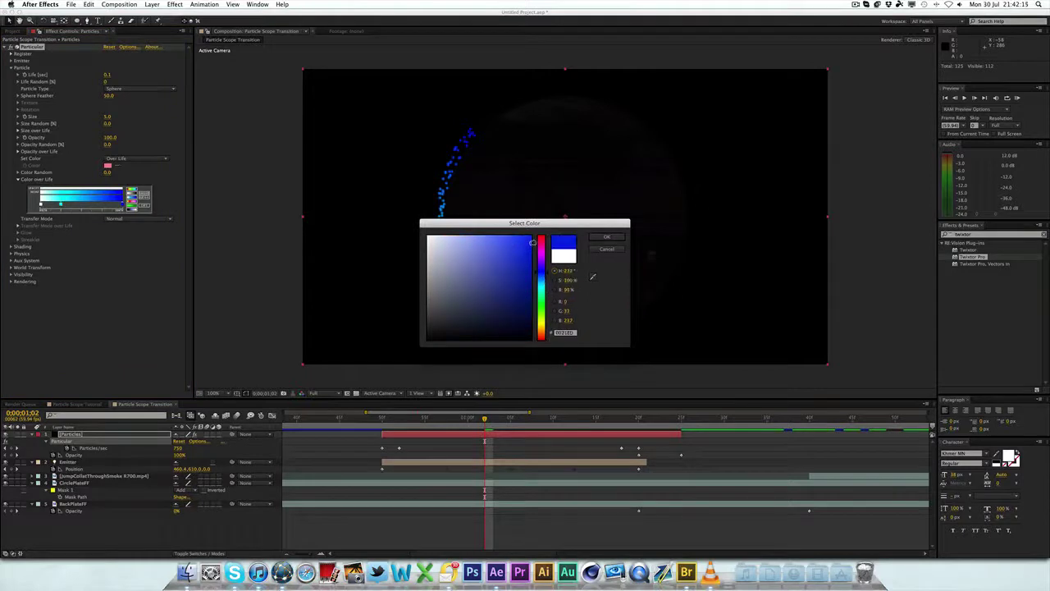
left_click(608, 237)
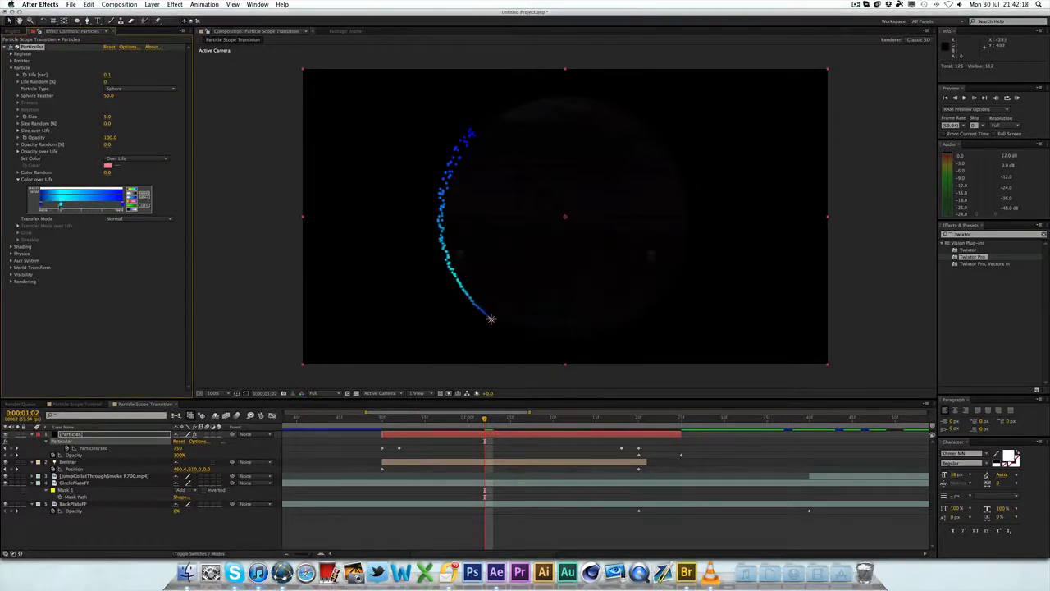
left_click_drag(62, 205, 82, 205)
double_click(82, 205)
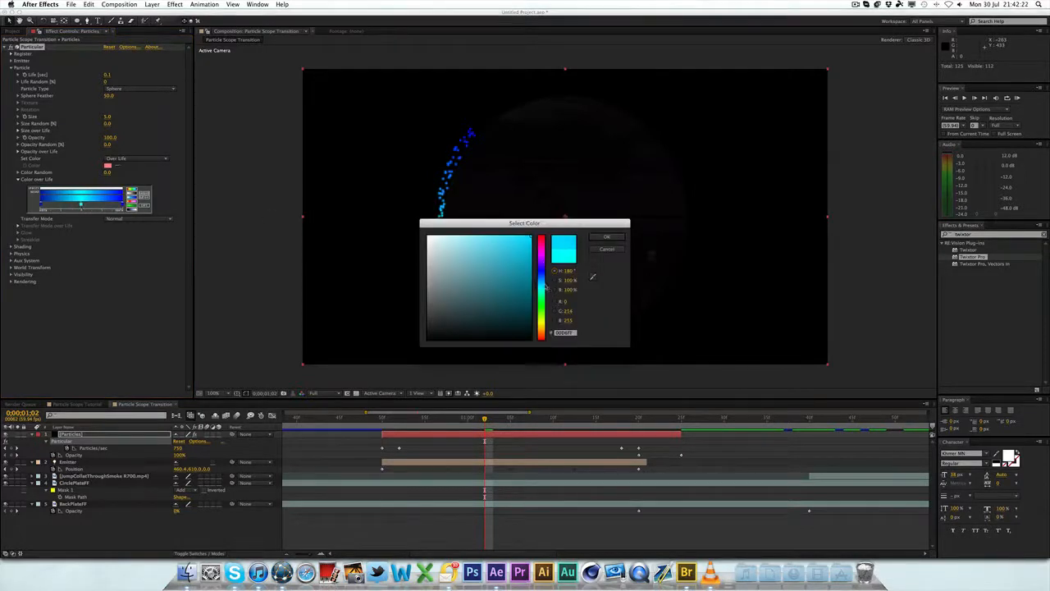
left_click_drag(552, 291, 543, 278)
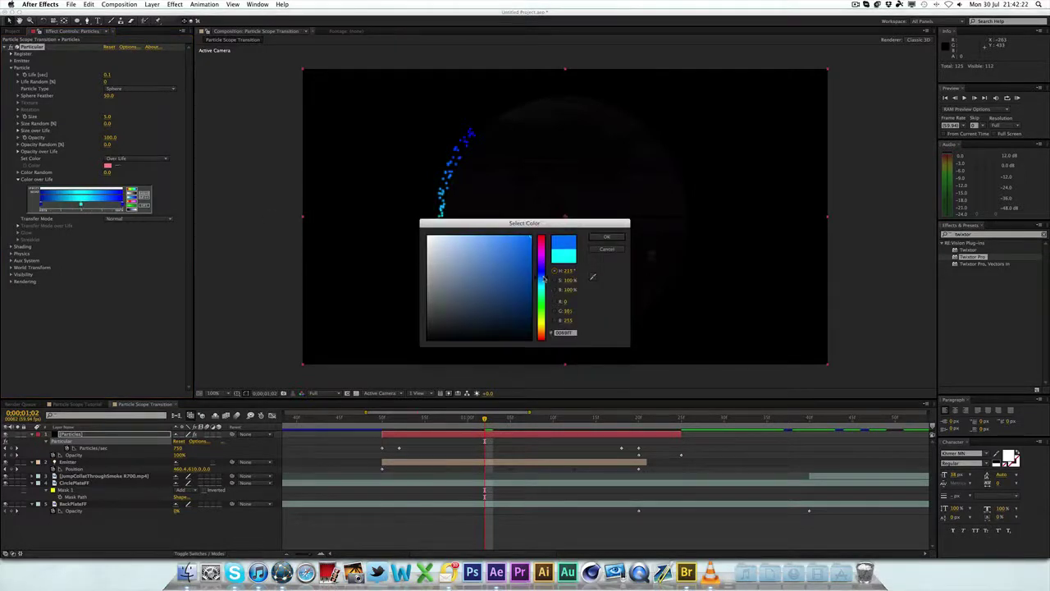
left_click(608, 237)
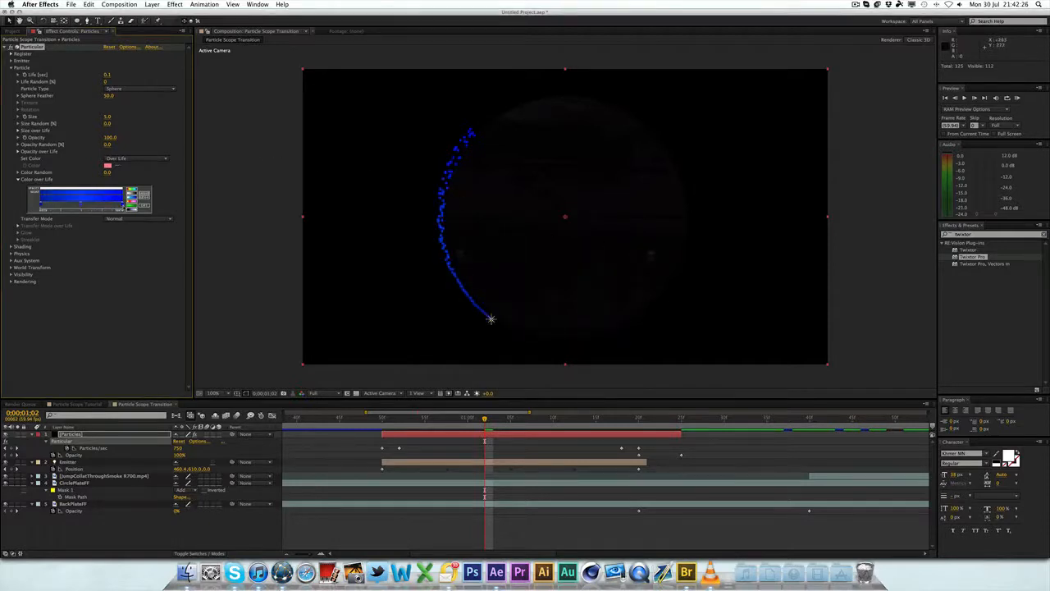
Retune the later stops to lighter cyan-blue and pale light blue, then scrub to check the trail
double_click(121, 207)
left_click_drag(541, 268, 543, 283)
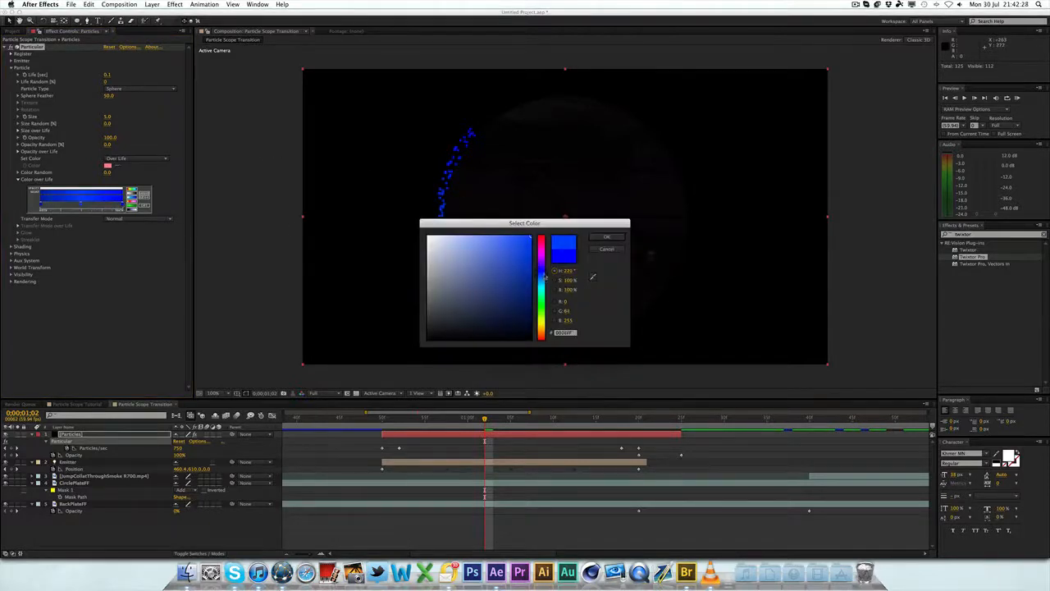
left_click(605, 237)
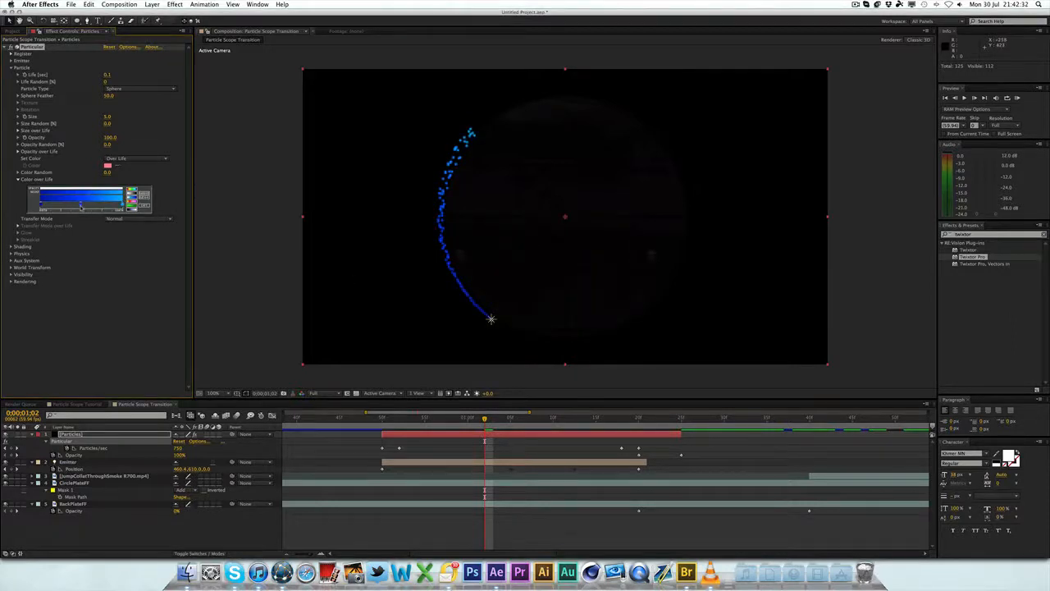
double_click(82, 205)
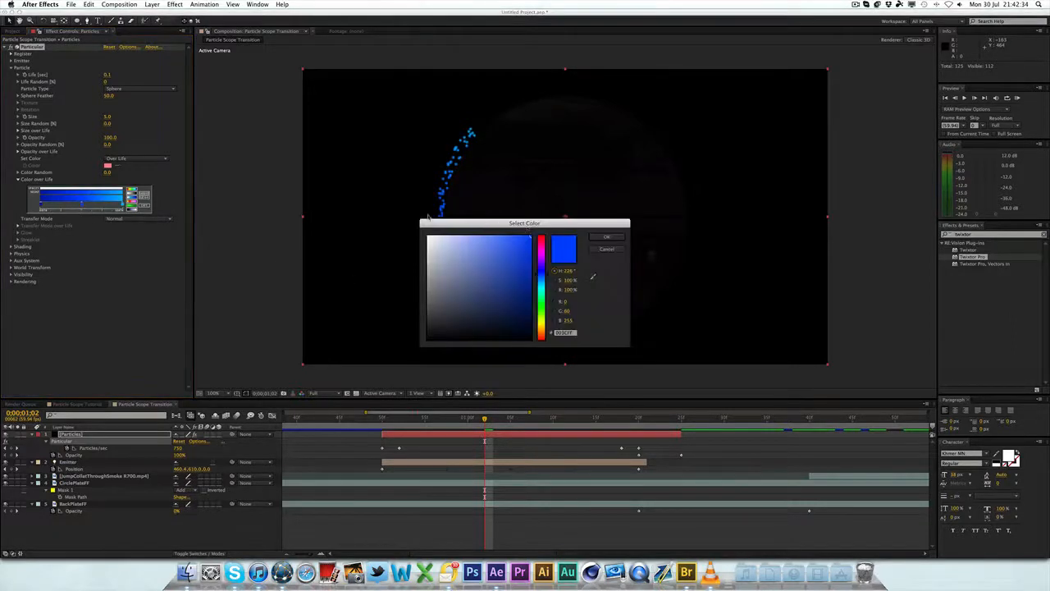
left_click(605, 238)
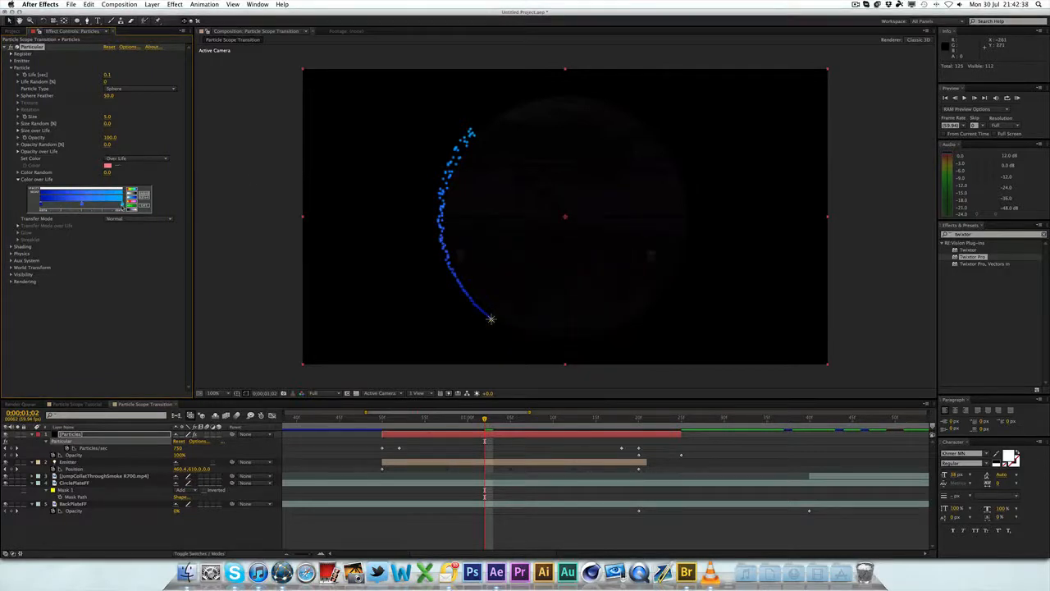
double_click(123, 206)
left_click(459, 249)
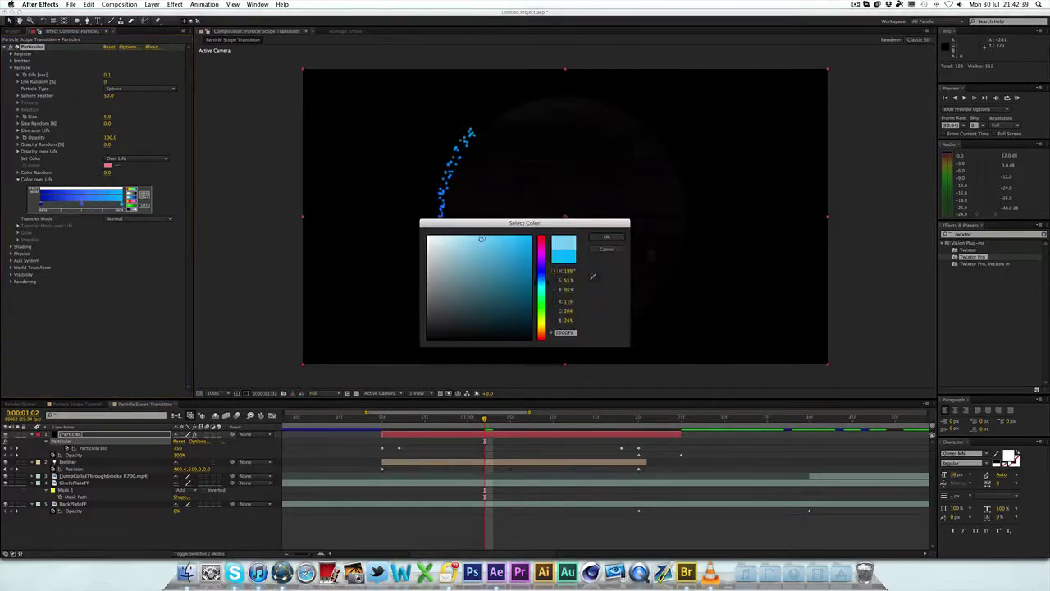
left_click(607, 237)
left_click_drag(427, 417, 614, 420)
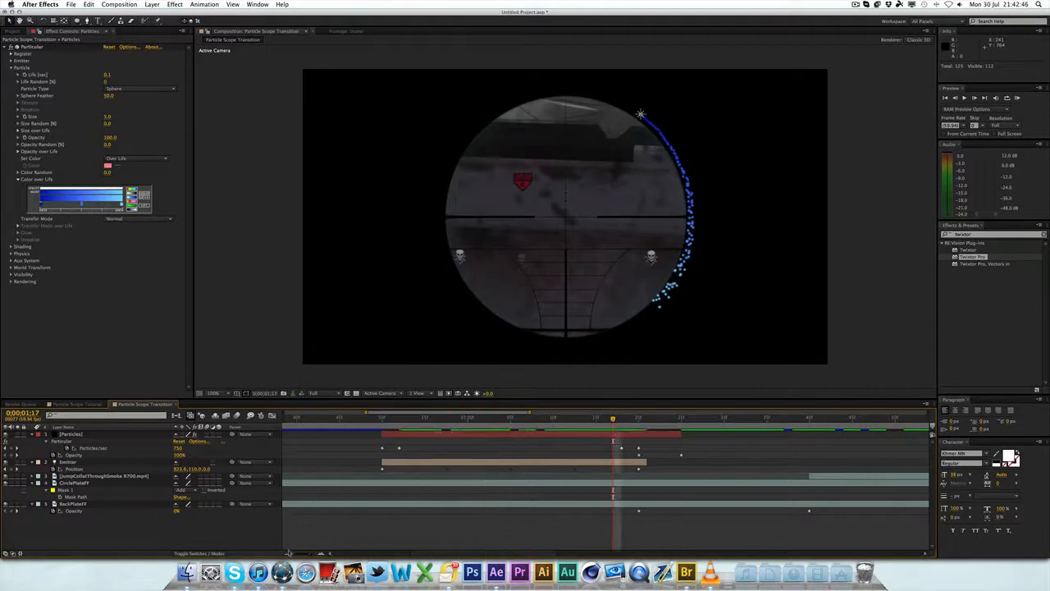
left_click_drag(289, 552, 331, 543)
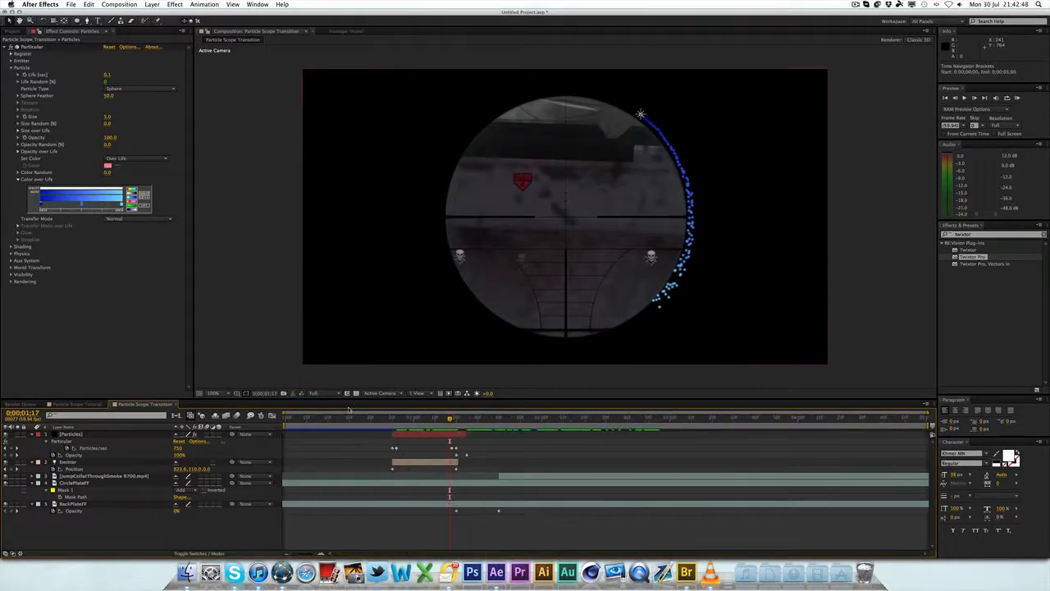
mouse_move(344, 418)
left_mouse_down()
mouse_move(308, 419)
mouse_move(457, 419)
left_mouse_up()
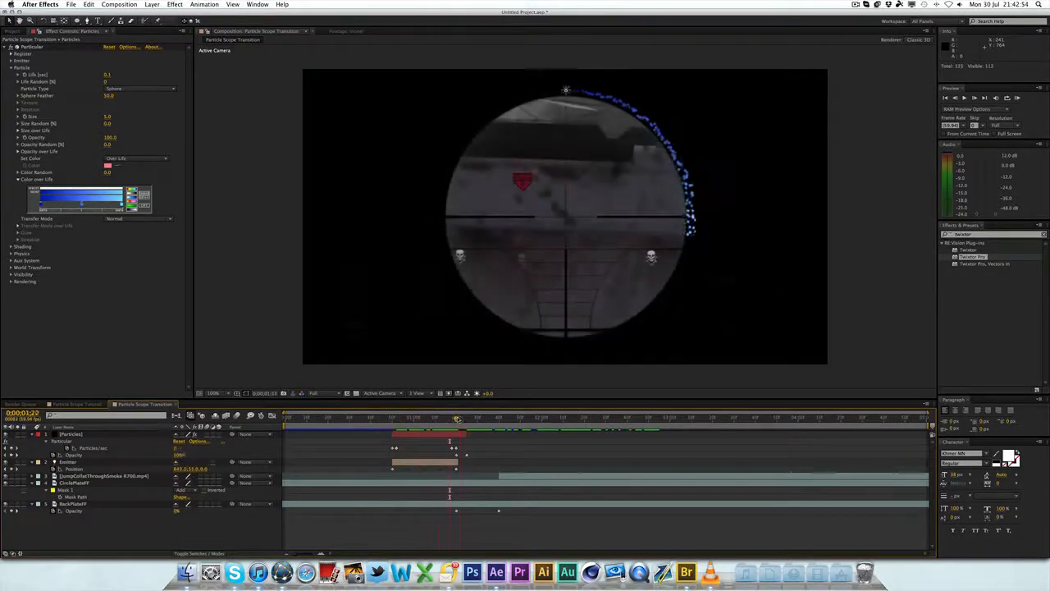
left_click_drag(457, 419, 688, 417)
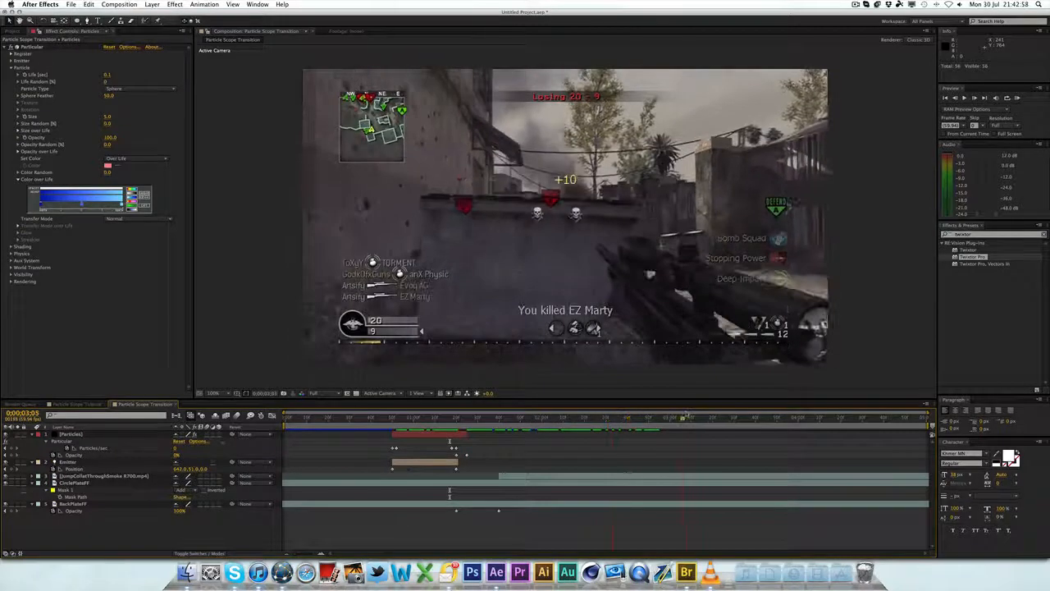
left_click_drag(414, 419, 447, 419)
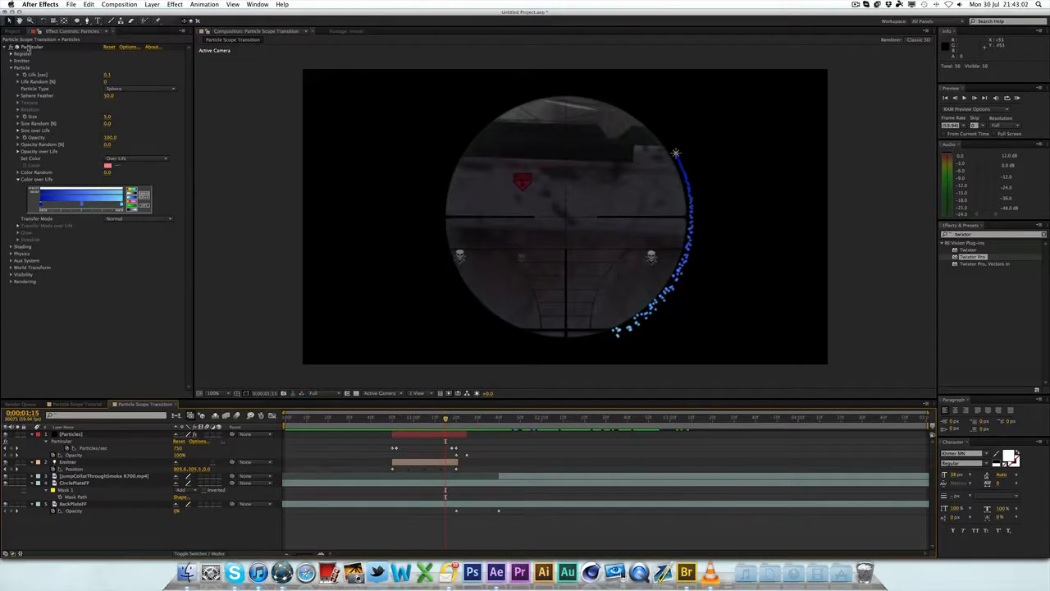
Set particle Shading to Off and glance at the Physics group
left_click(12, 246)
left_click(124, 253)
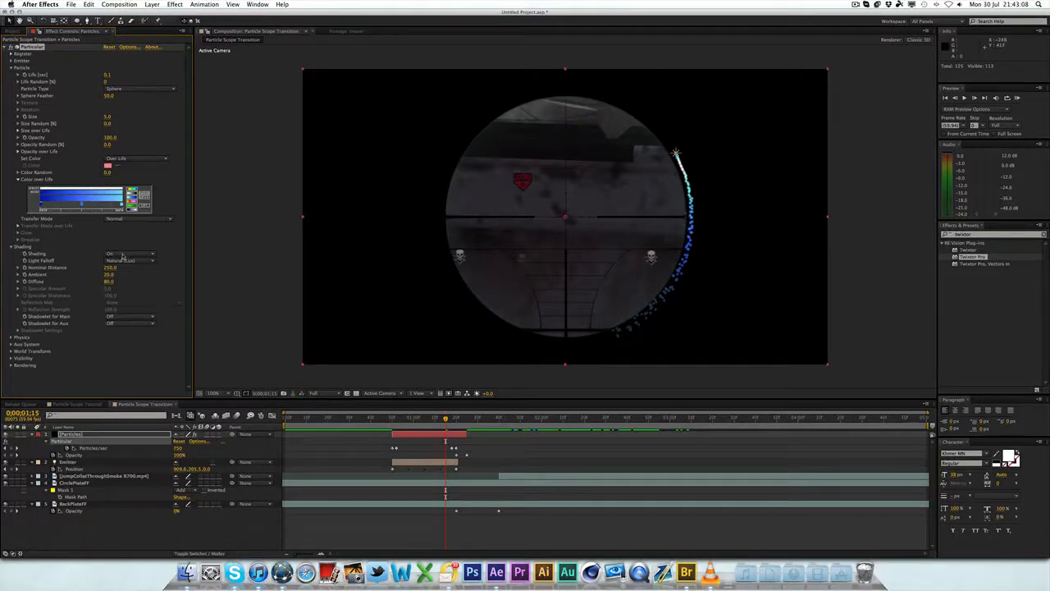
left_click(123, 254)
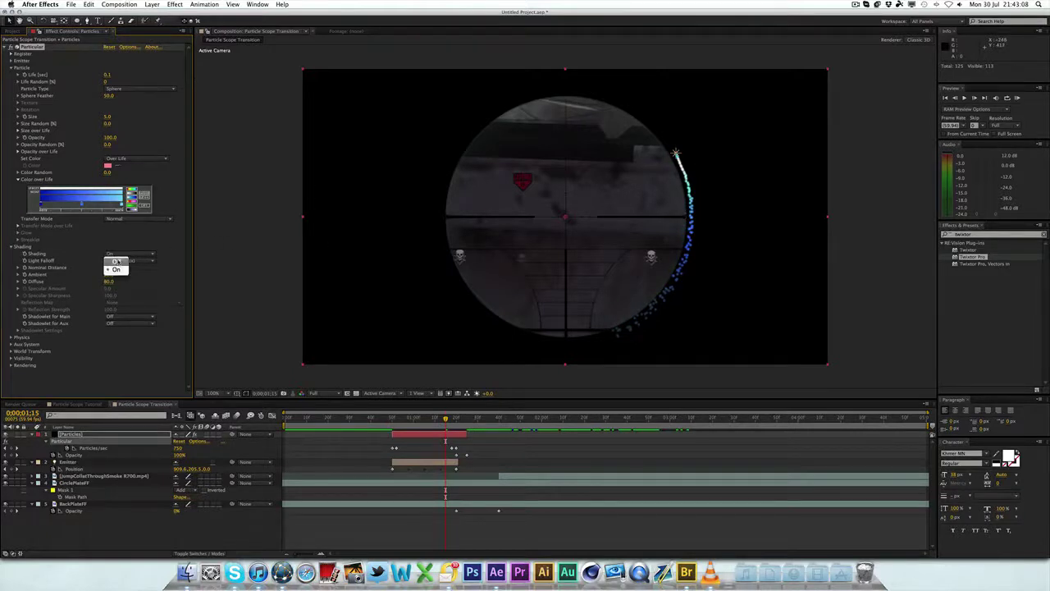
left_click(11, 246)
left_click(11, 254)
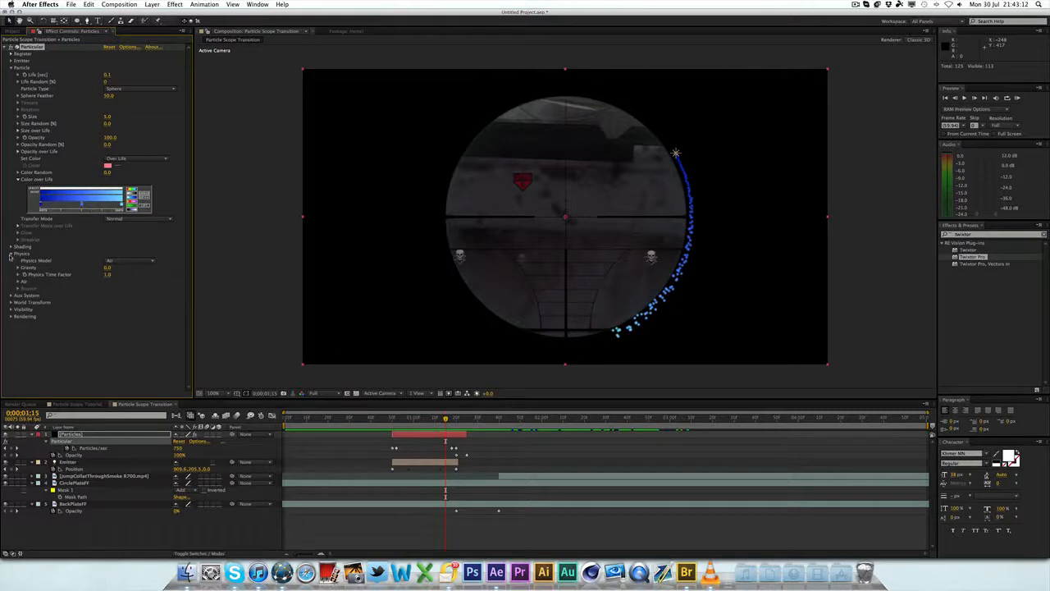
left_click(10, 254)
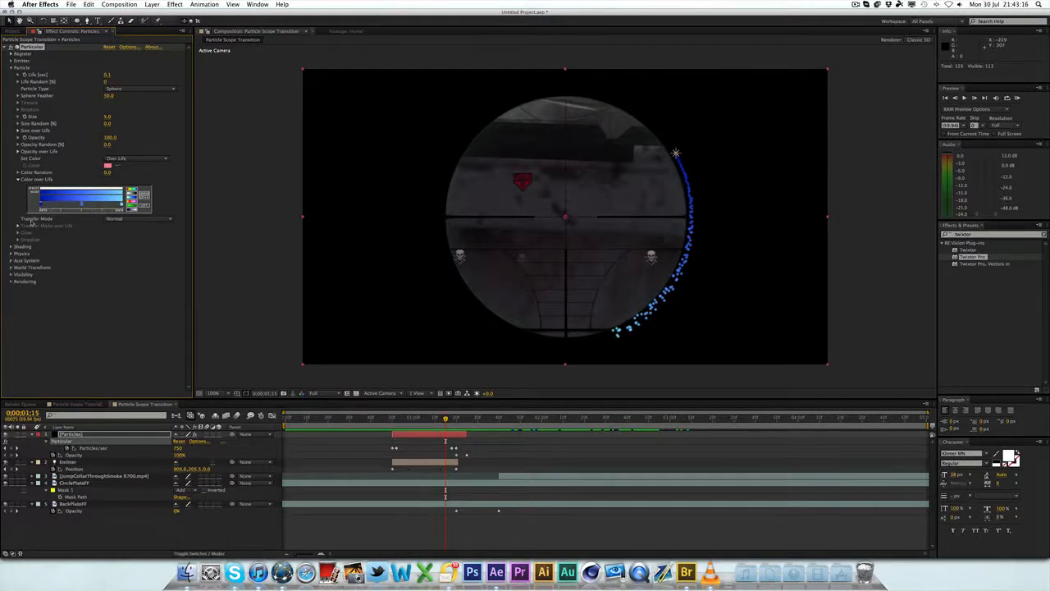
Try Screen, then set the Transfer Mode to Add so the blue arc glows over the footage
left_click(136, 219)
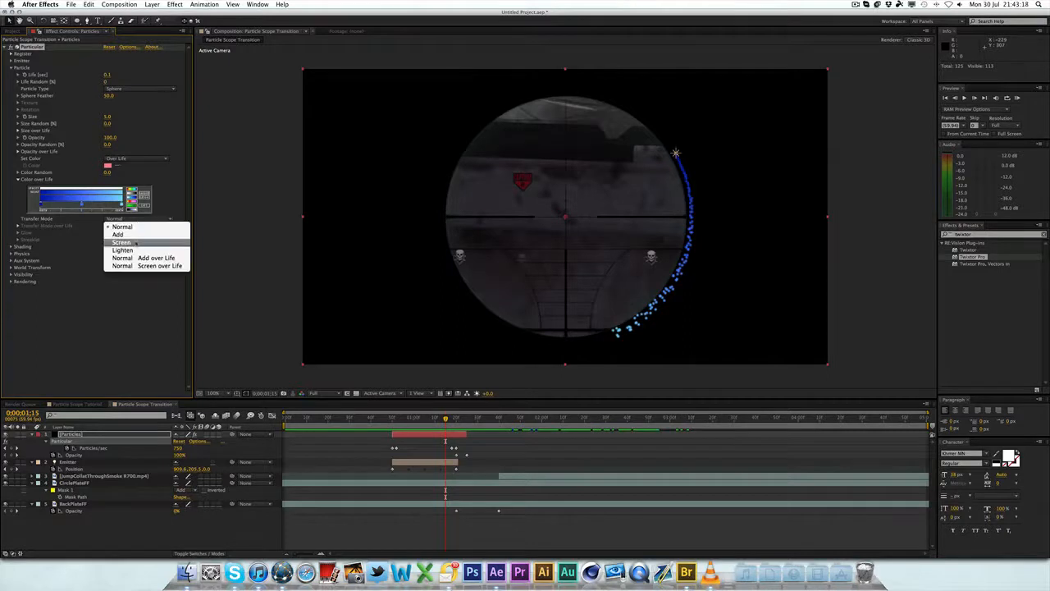
left_click(138, 239)
left_click(130, 219)
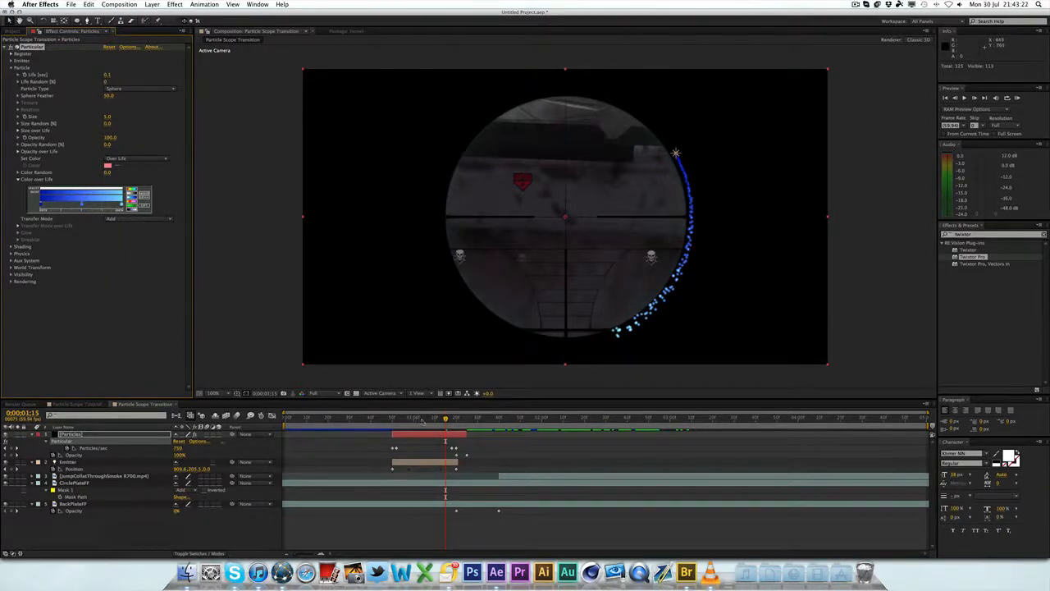
left_click_drag(421, 420, 414, 420)
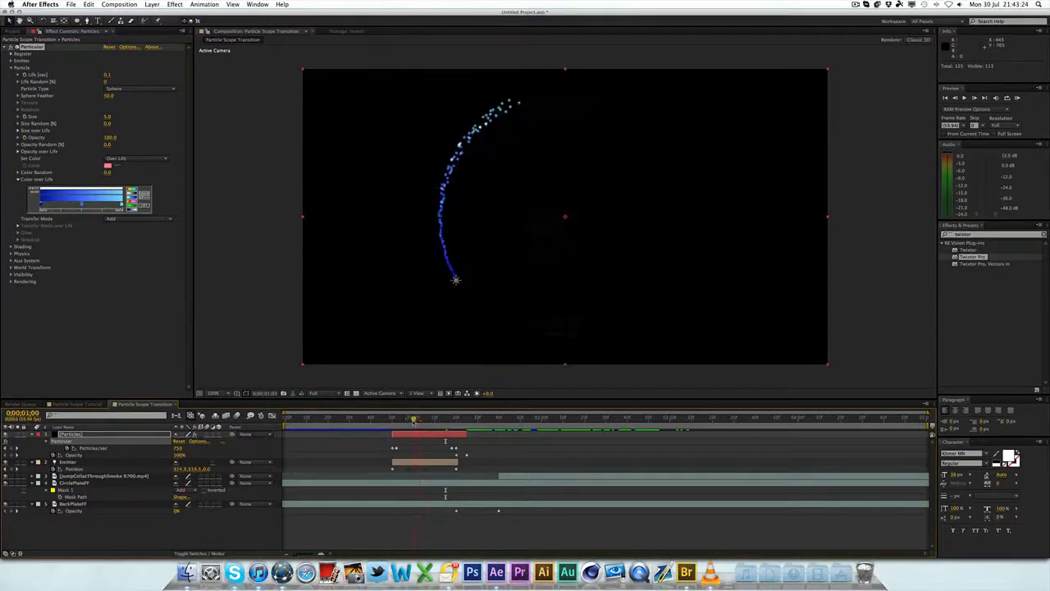
left_click_drag(414, 420, 467, 420)
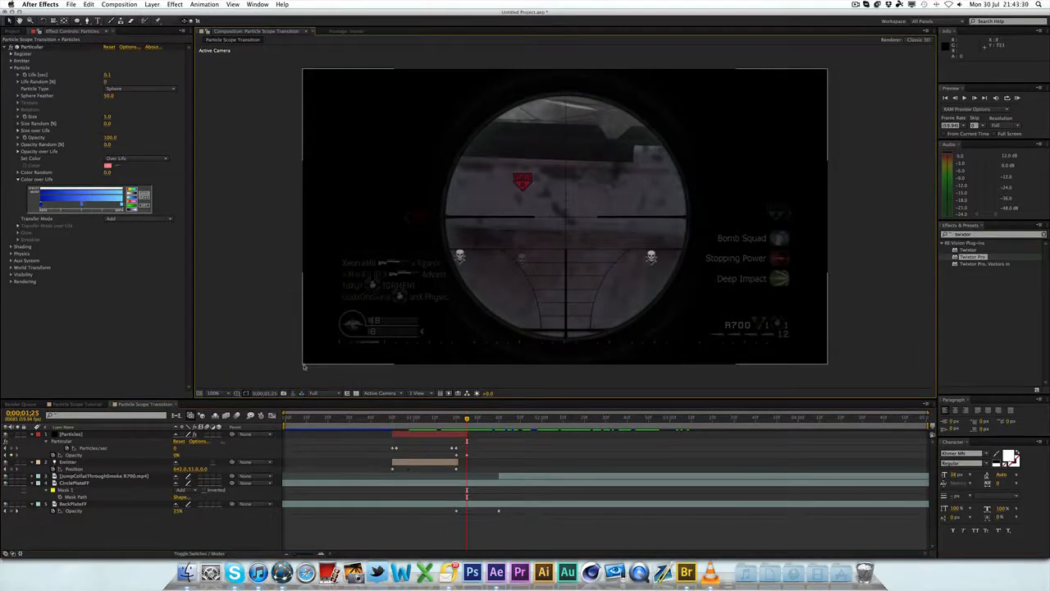
left_click_drag(425, 420, 424, 420)
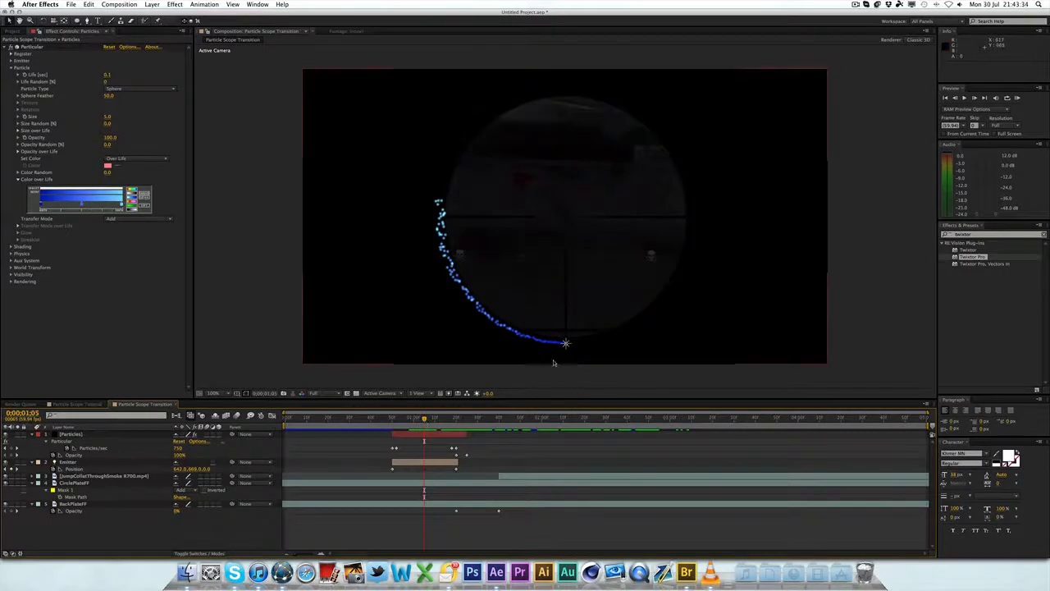